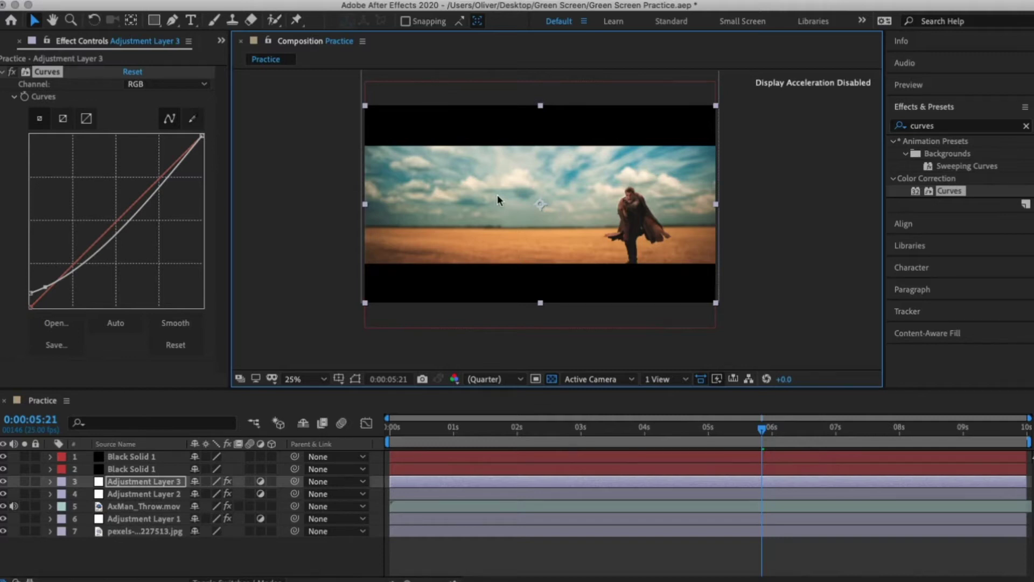
- Delete all layers from the Practice composition's timeline
left_click_drag(492, 431, 493, 394)
left_click_drag(108, 566, 114, 444)
key("Delete")
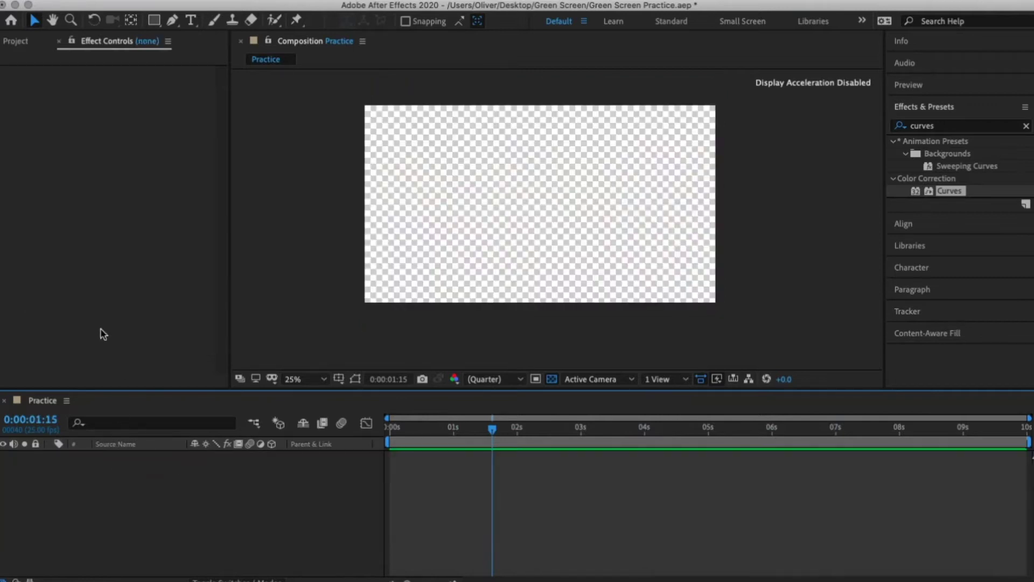
- Delete every item in the project, including the Practice composition, both footage files and the Solids folder
left_click(17, 41)
left_click_drag(61, 214, 56, 173)
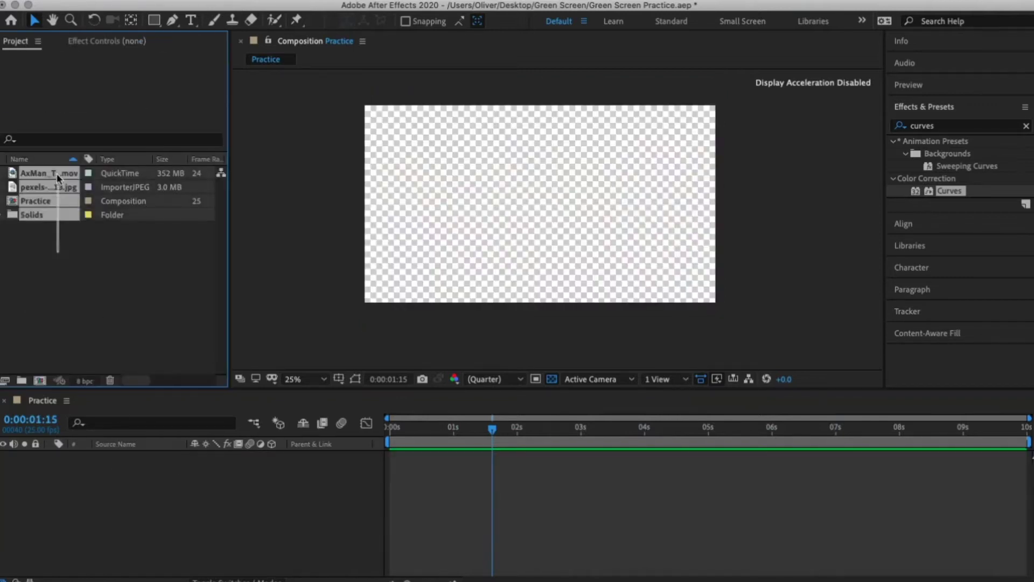
key("Delete")
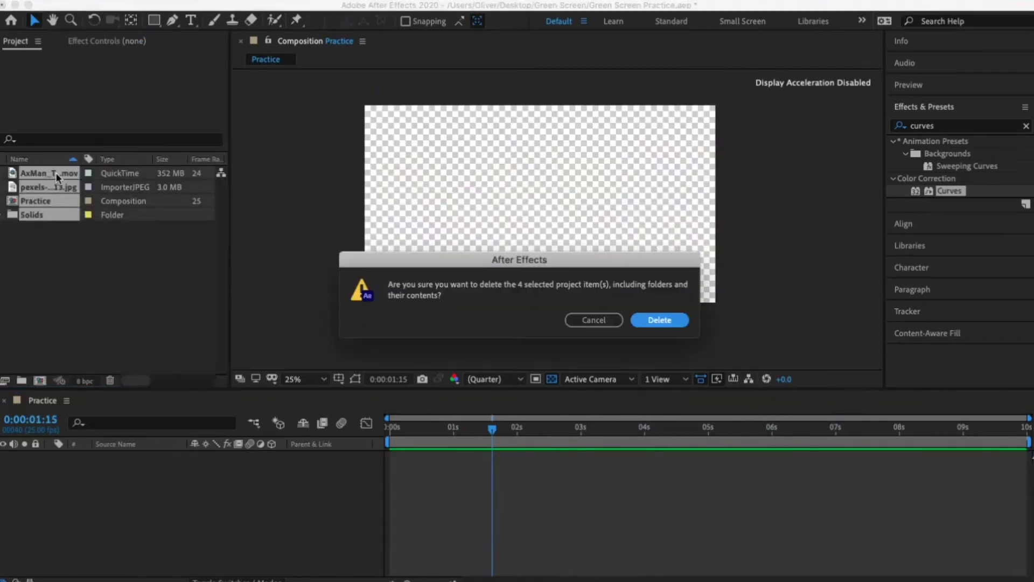
left_click(660, 321)
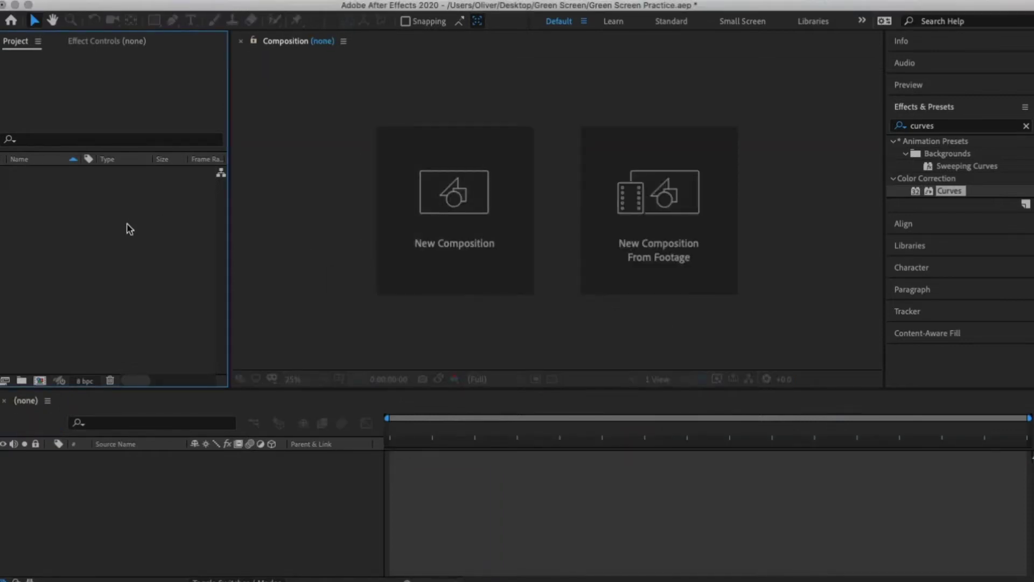
- Import AxMan_Throw.mov and the sky-and-field image pexels-vision...1227513.jpg from the Green Screen folder as footage
right_click(115, 267)
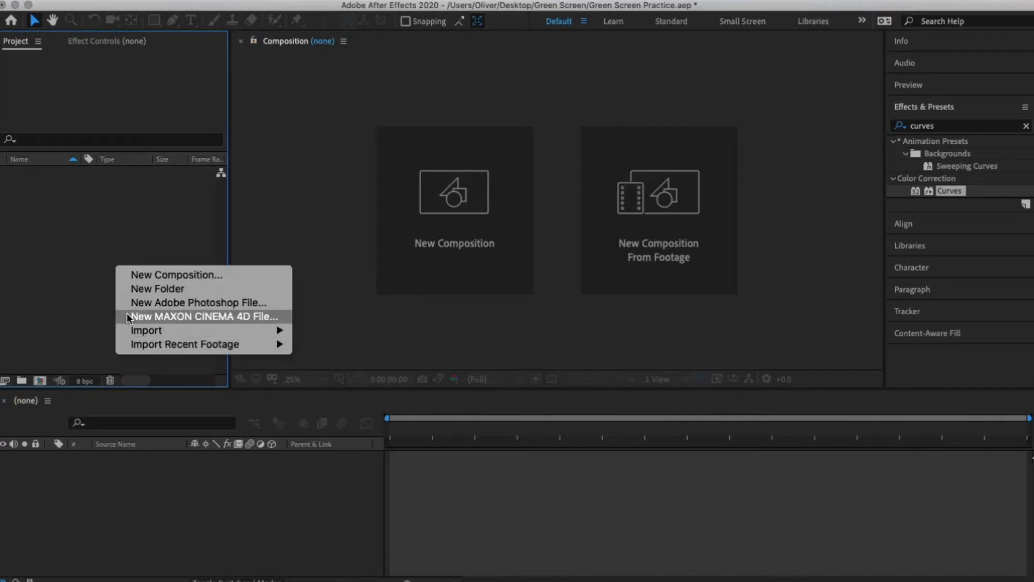
mouse_move(183, 330)
left_click(339, 335)
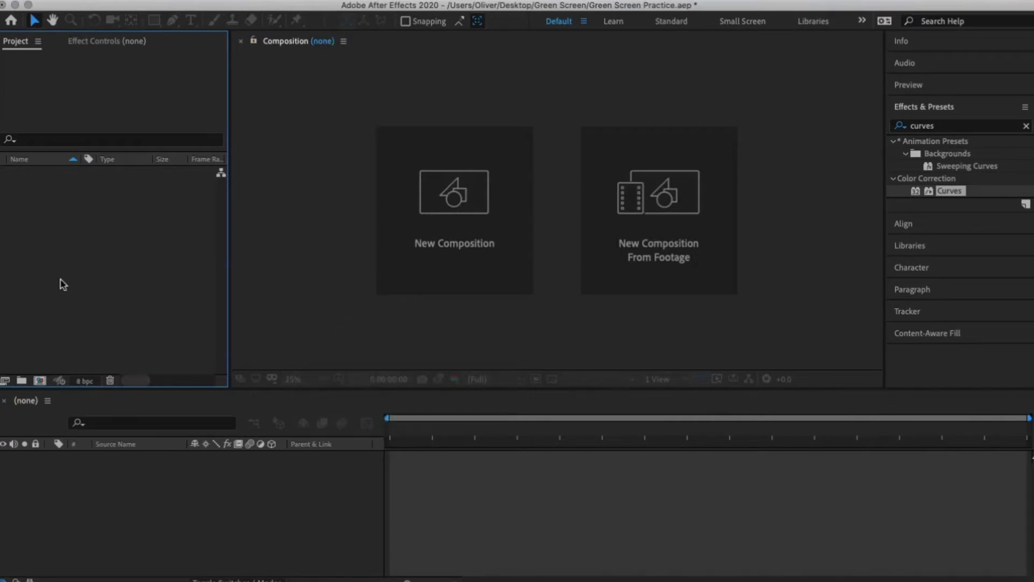
left_click(414, 115)
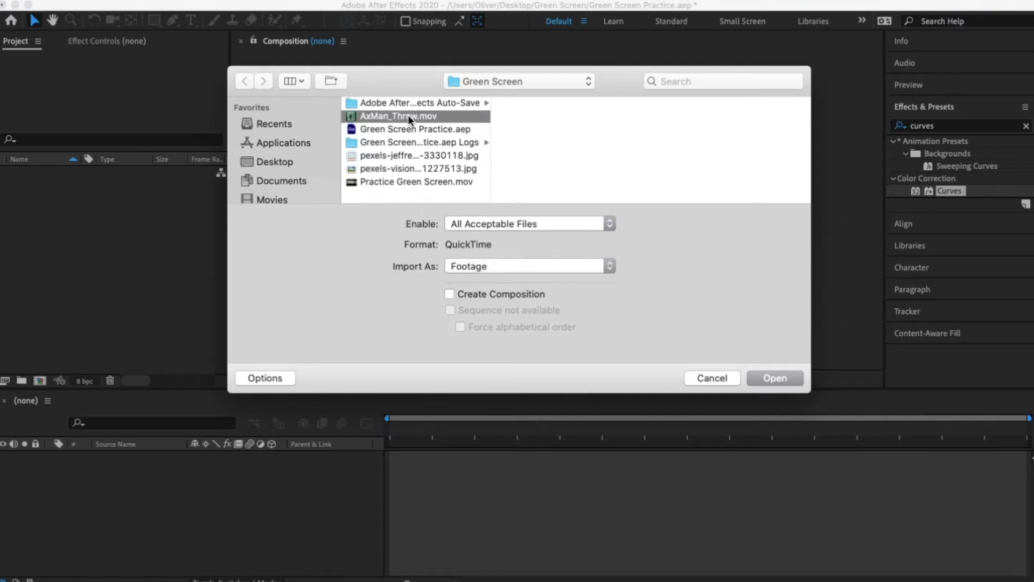
left_click(404, 169, "super")
left_click(780, 375)
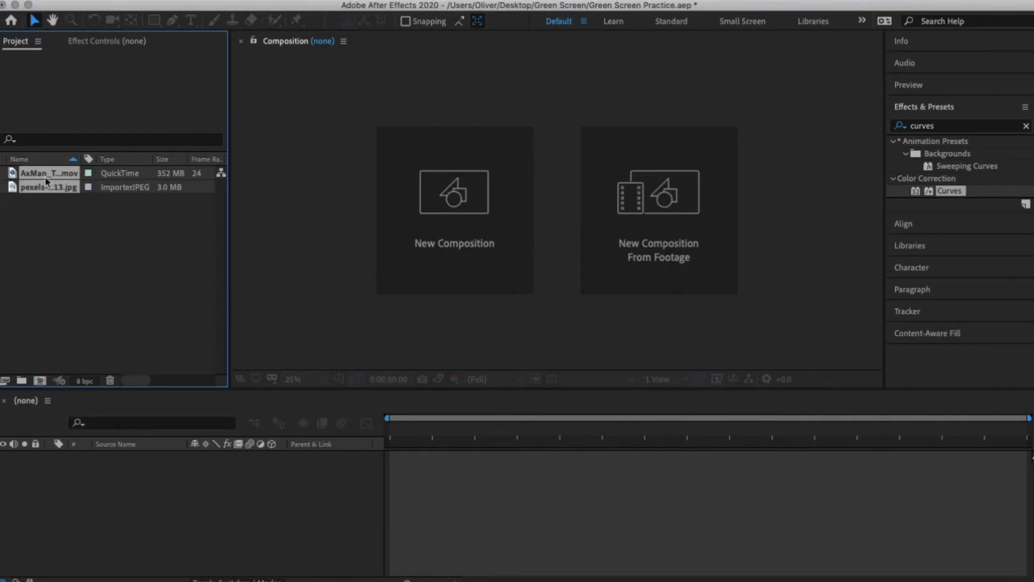
left_click(58, 260)
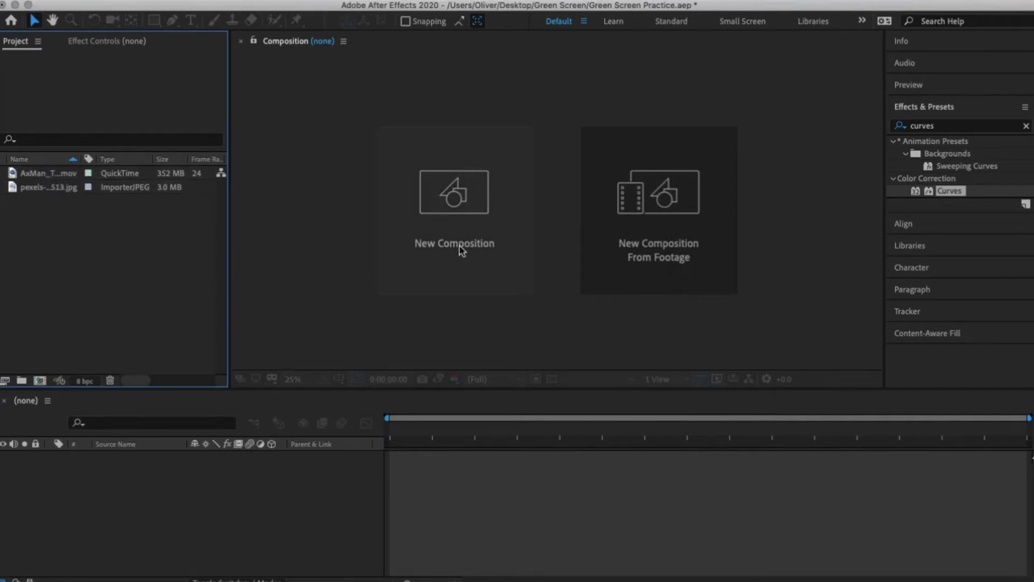
- Create a composition named Practice with the HDTV 1080 25 preset, and turn off the viewer's transparency grid
left_click(473, 224)
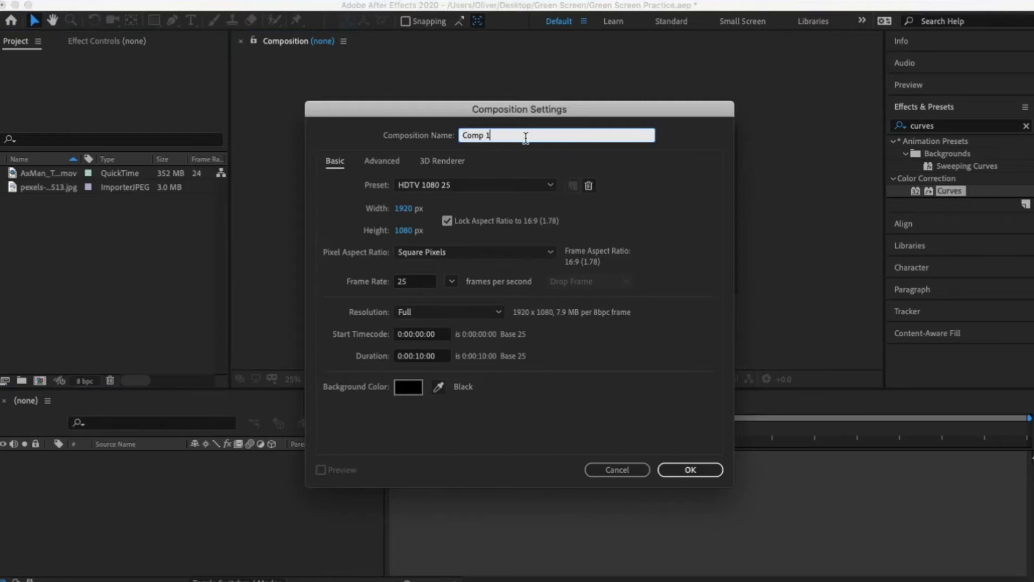
type("Practice")
left_click(436, 185)
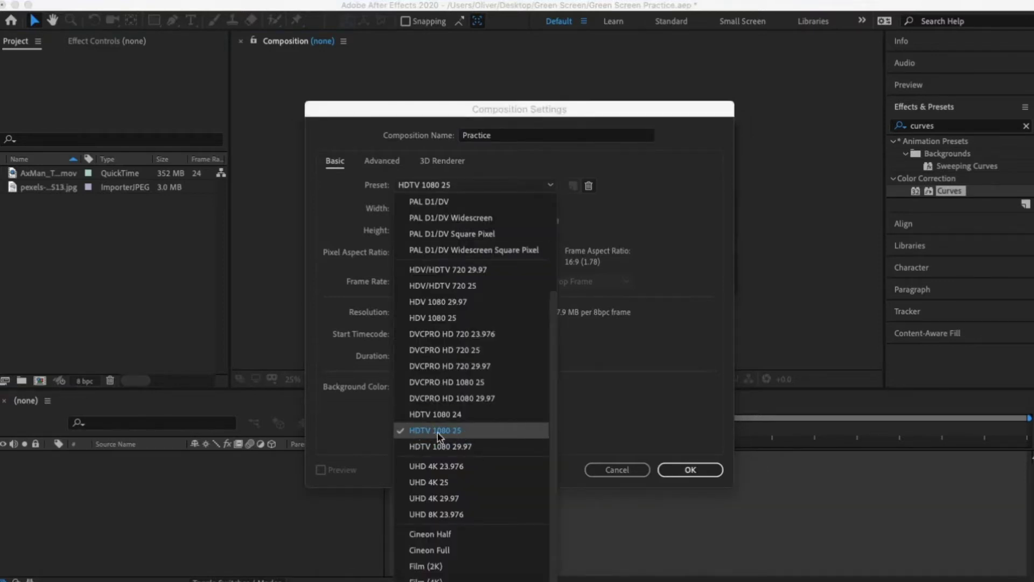
left_click(467, 431)
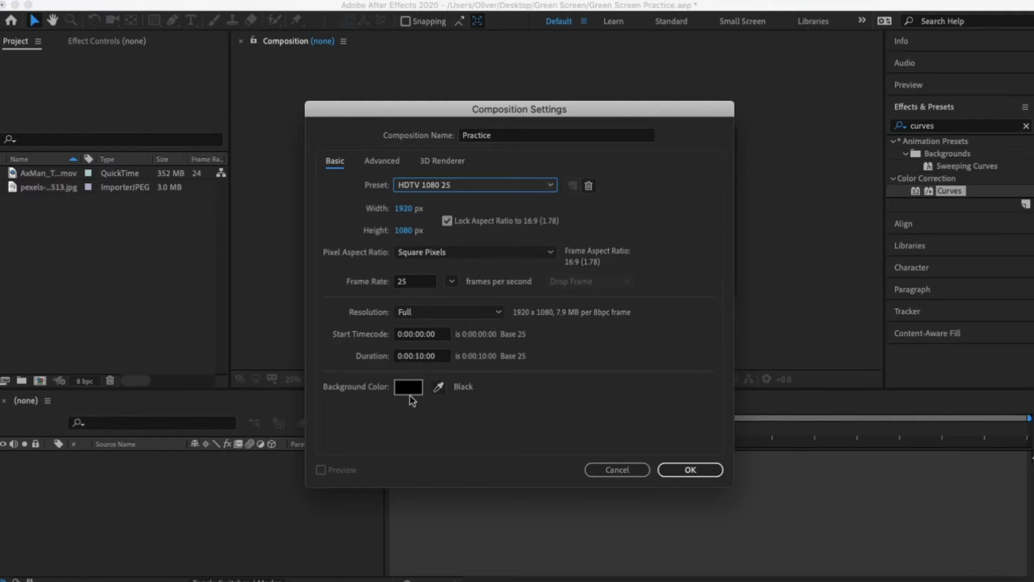
left_click(679, 480)
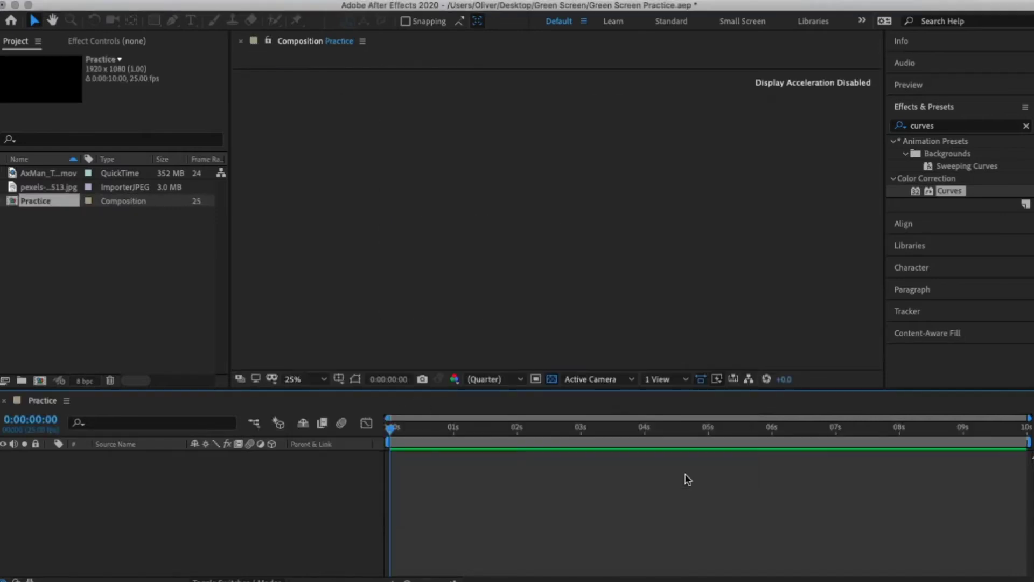
left_click(553, 380)
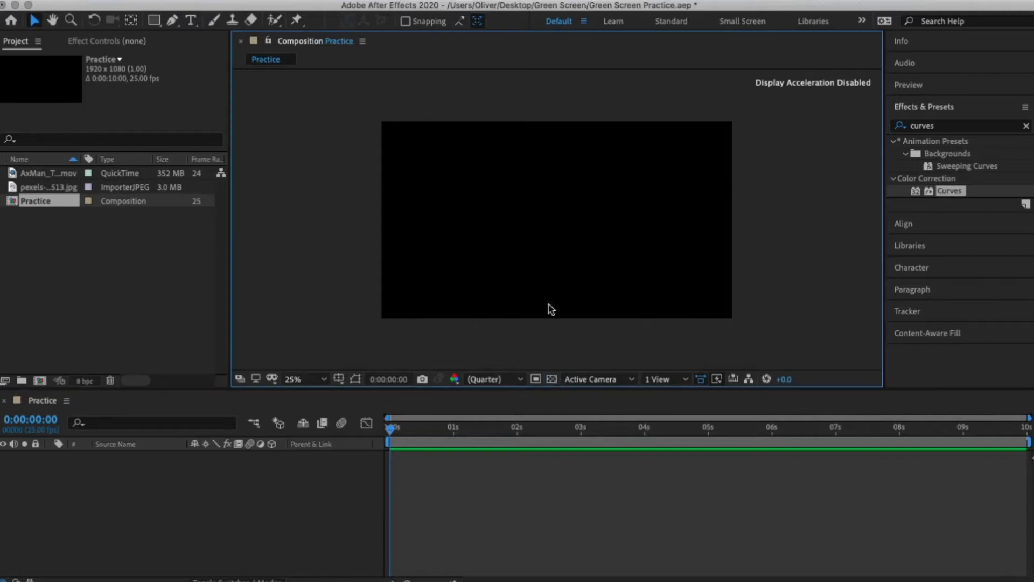
left_click(65, 332)
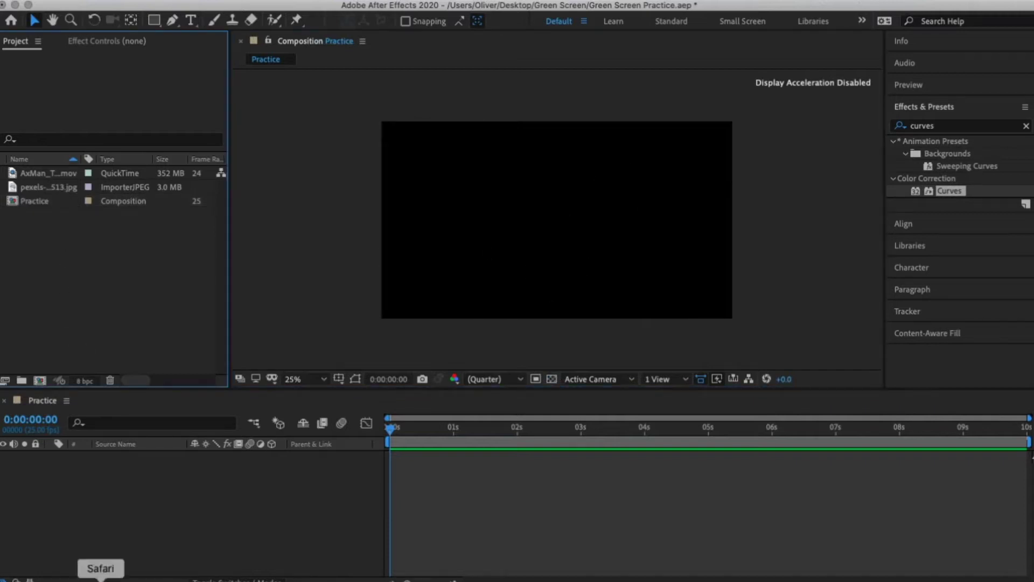
- Add the sky-and-field image to the Practice timeline and place AxMan_Throw.mov on the layer above it
left_click(54, 187)
left_click_drag(30, 190, 159, 490)
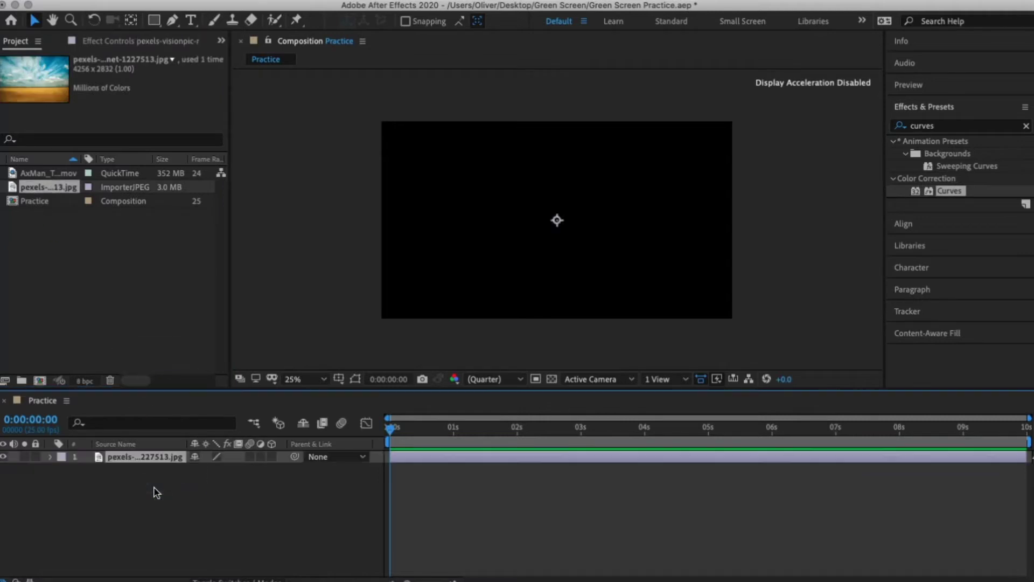
left_click(71, 177)
left_click_drag(52, 177, 104, 270)
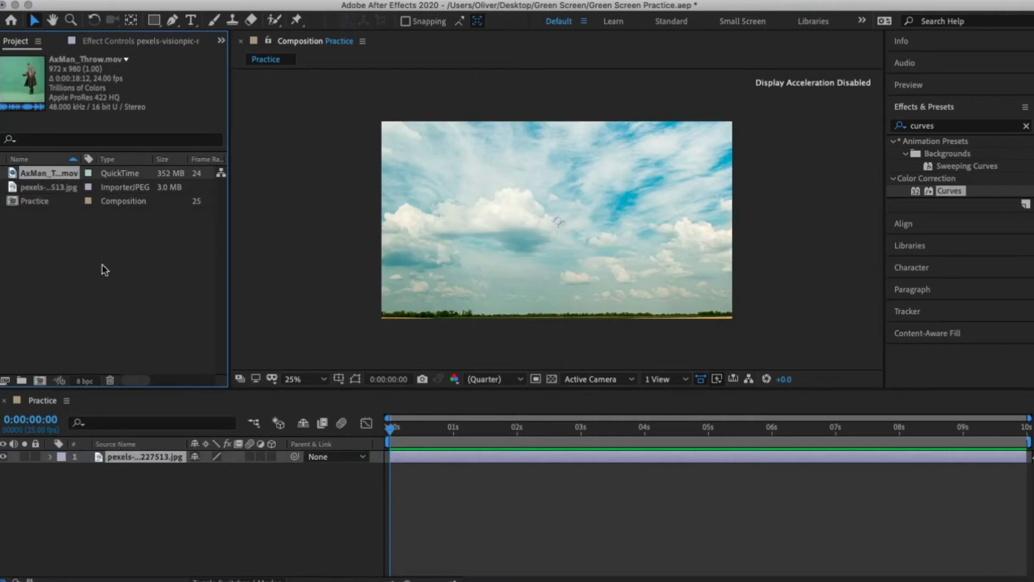
left_click_drag(43, 173, 137, 454)
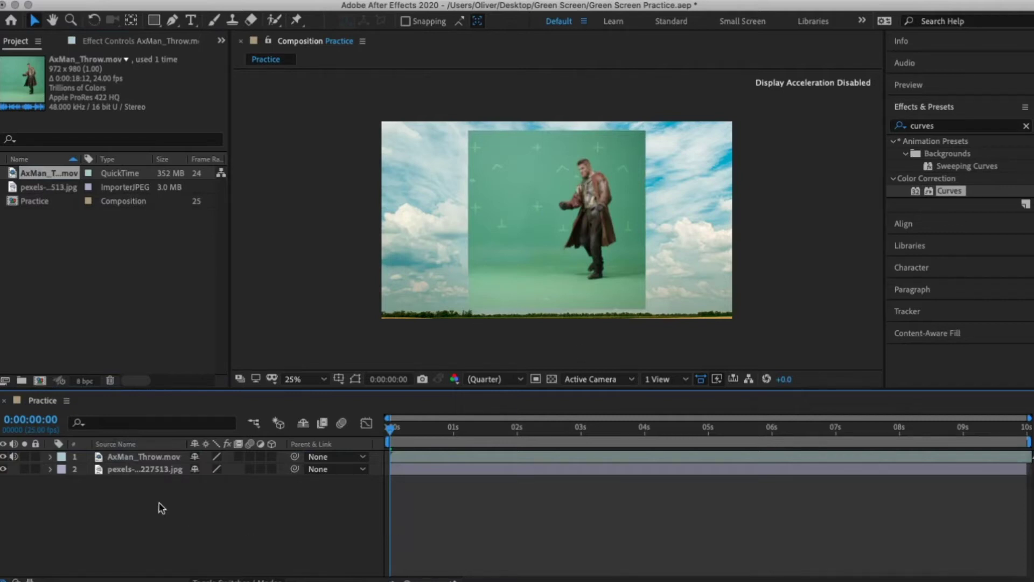
- Scale the background image layer to 46% so it fills the composition frame
left_click(182, 472)
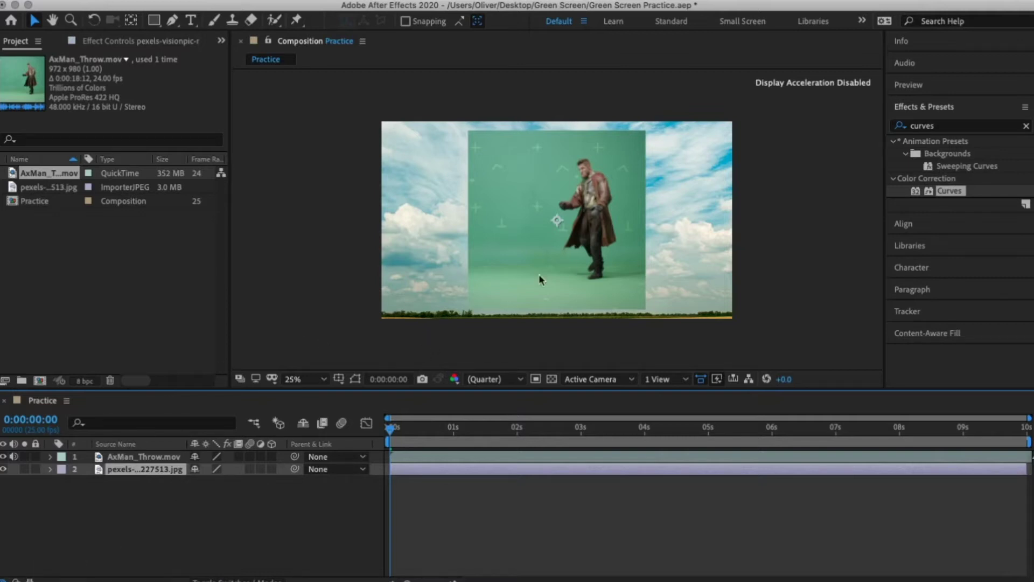
key("comma")
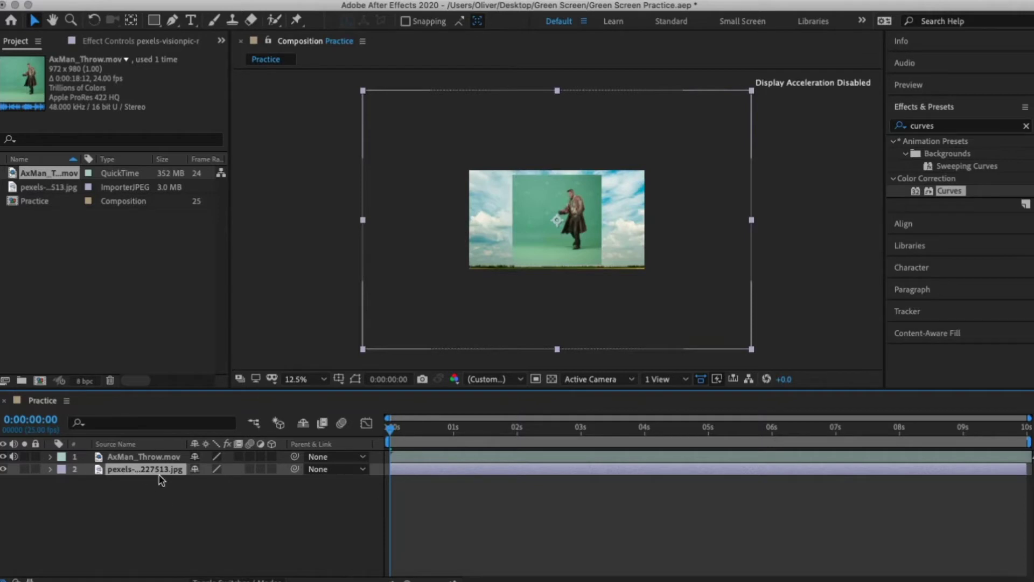
key("s")
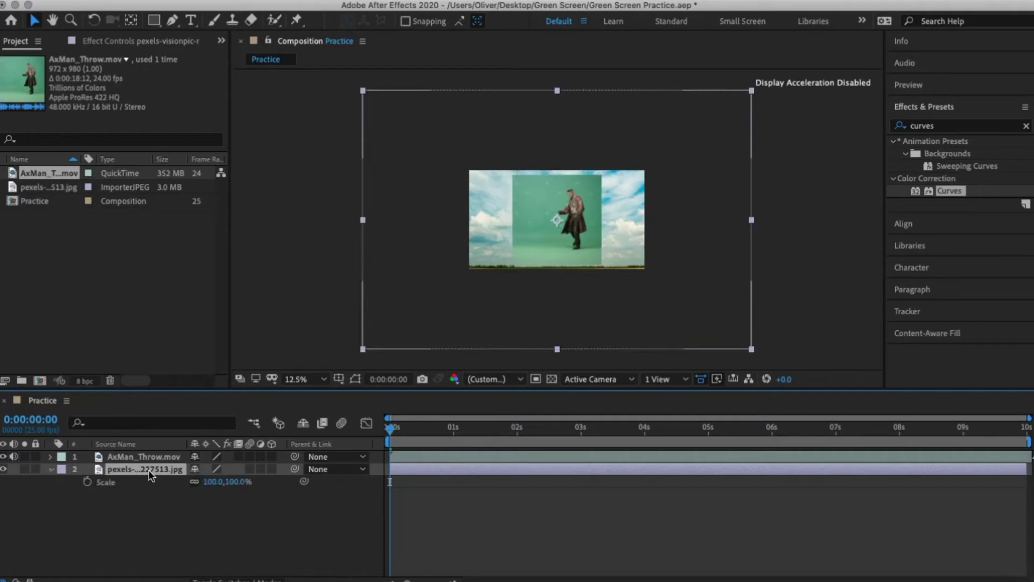
left_click(211, 481)
type("45")
key("Return")
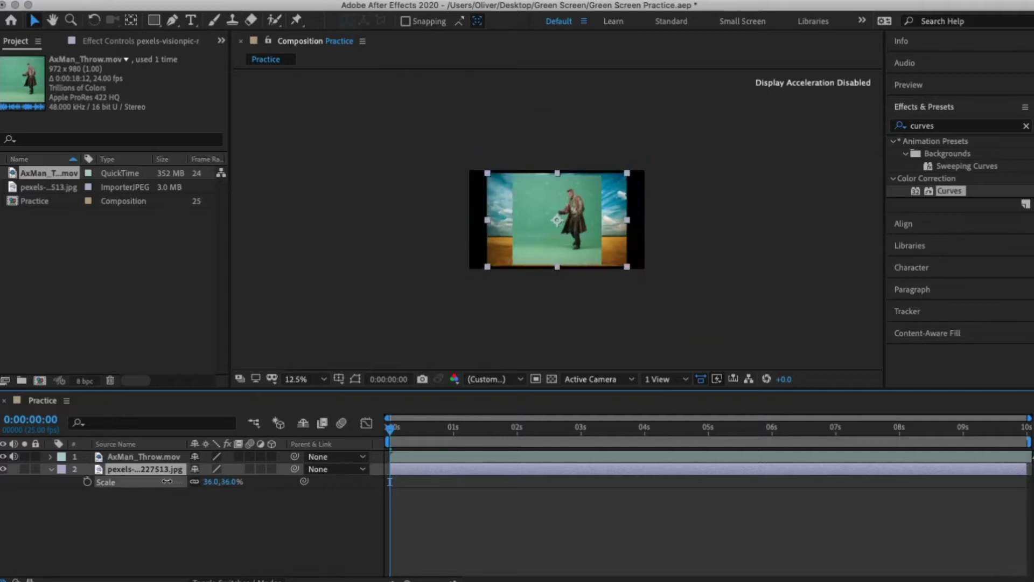
left_click_drag(173, 481, 174, 481)
left_click(173, 514)
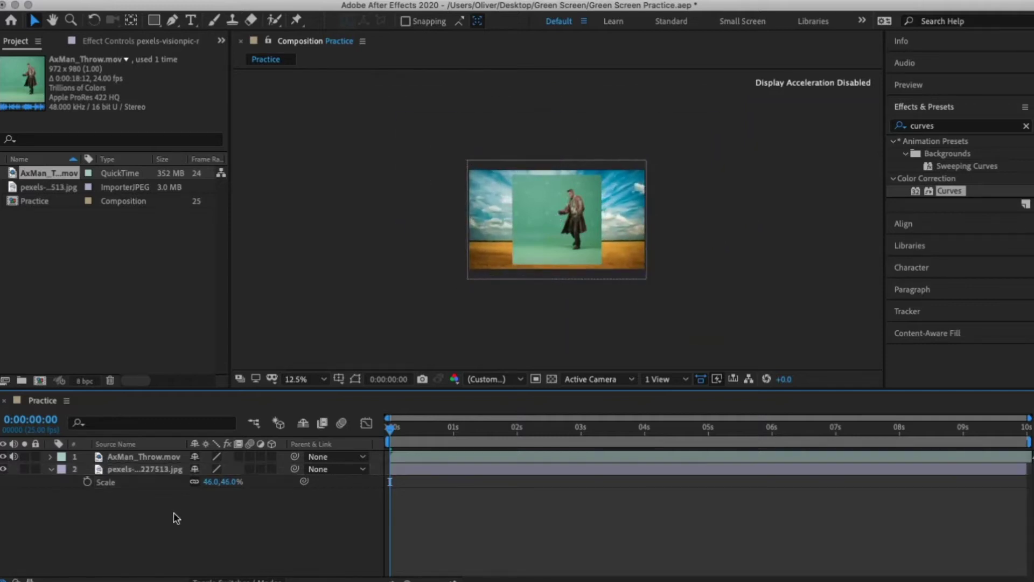
left_click(50, 468)
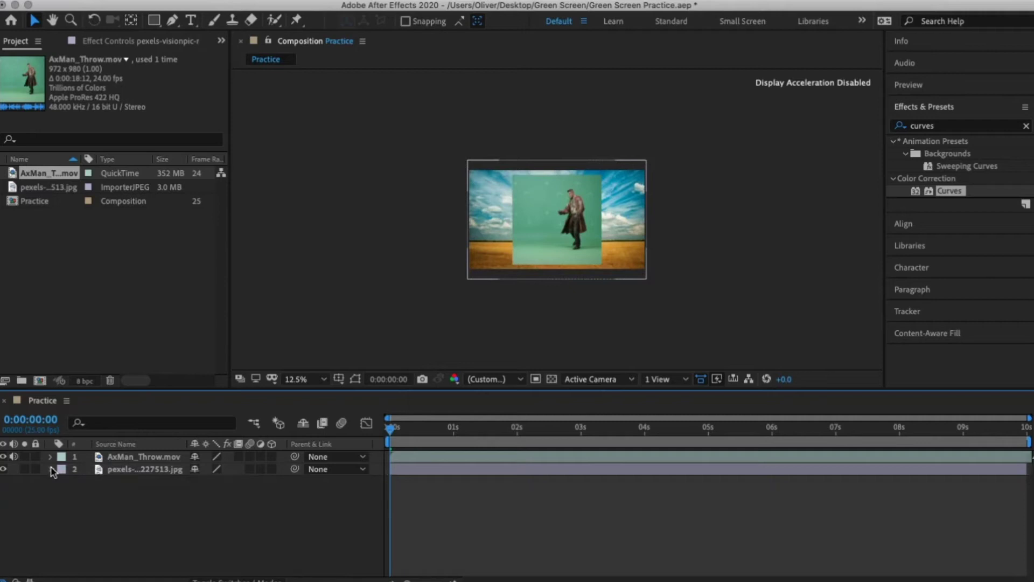
key("period")
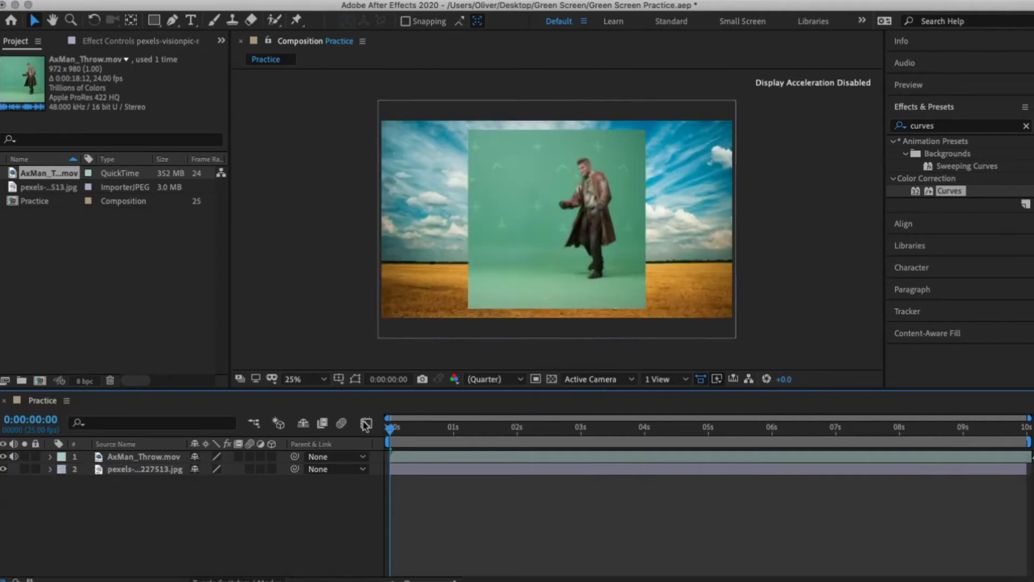
- Search the effects for "keyl" and apply Keylight (1.2) to the AxMan_Throw.mov layer
left_click(1026, 125)
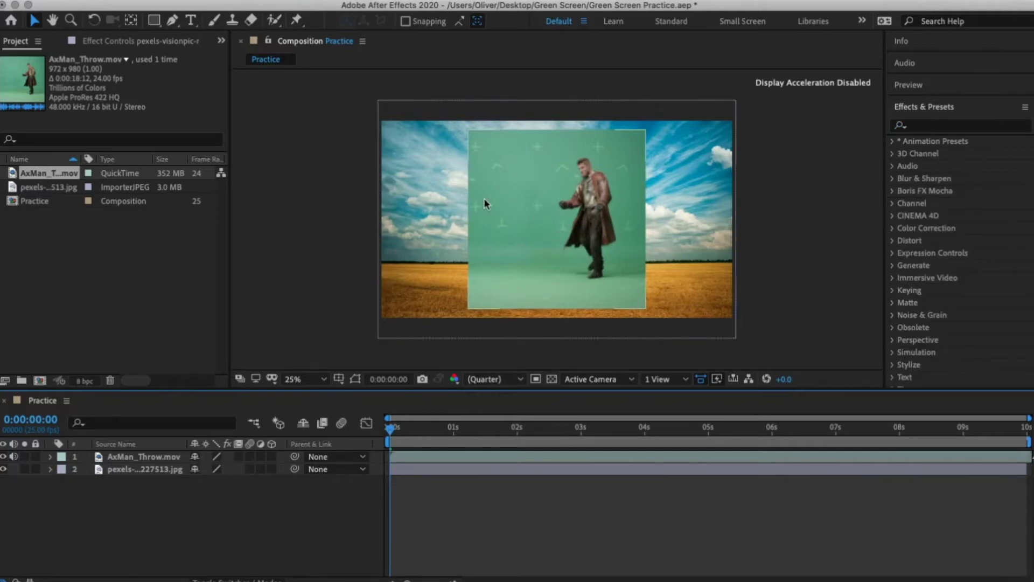
left_click(919, 129)
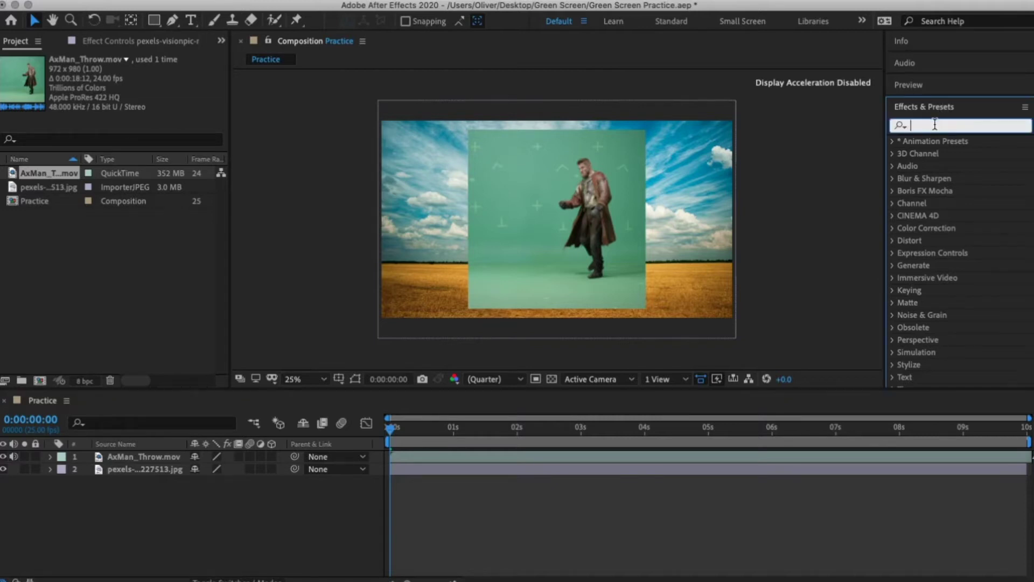
type("keyl")
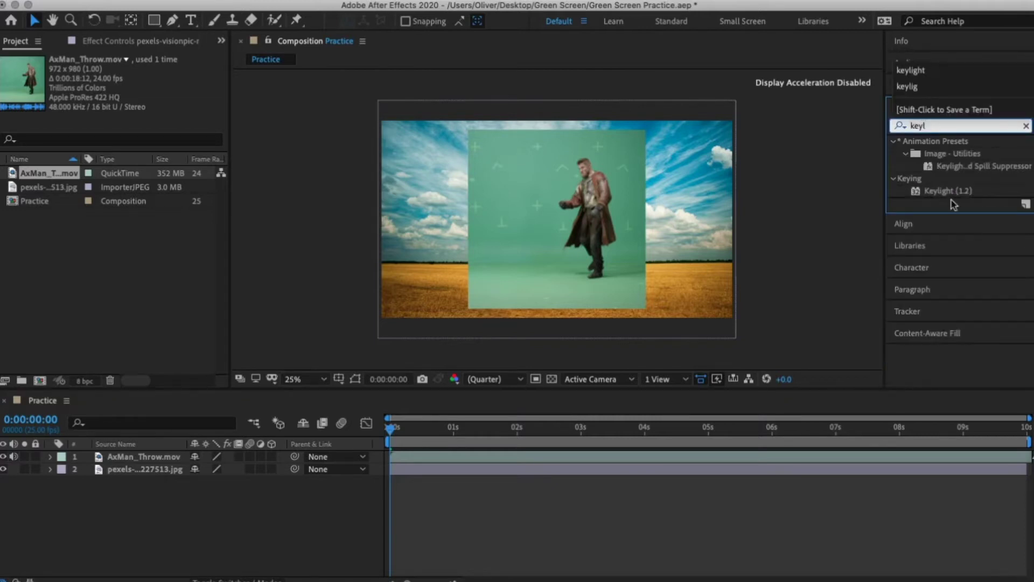
left_click_drag(950, 196, 148, 458)
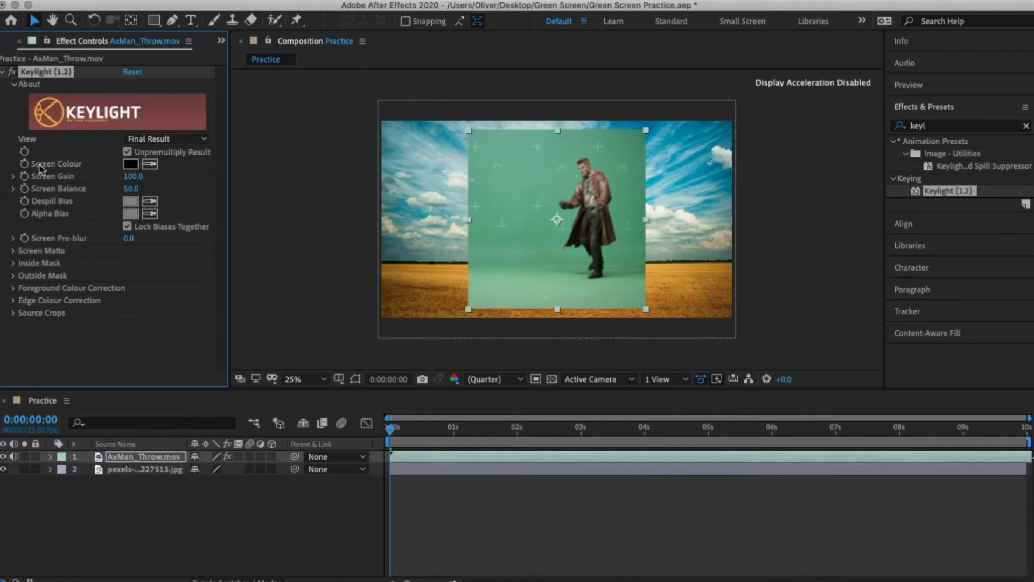
- Set Keylight's Screen Colour by sampling the green backdrop near the clip's upper edge
left_click(151, 165)
left_click(152, 167)
left_click(512, 156)
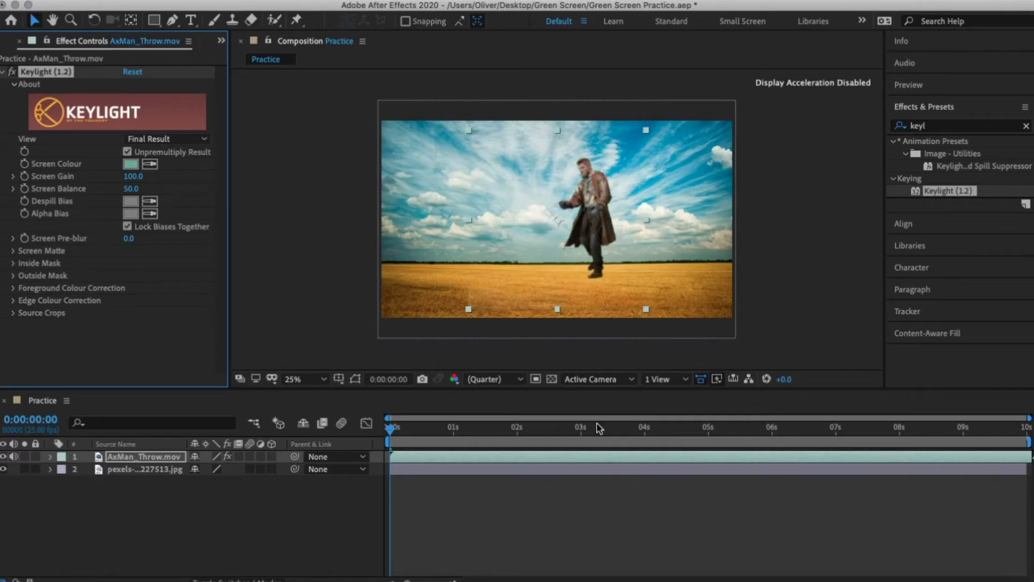
- Examine the keyed man's edges up close around 0:00:04:03 and hide the background image layer
key("period")
key("period")
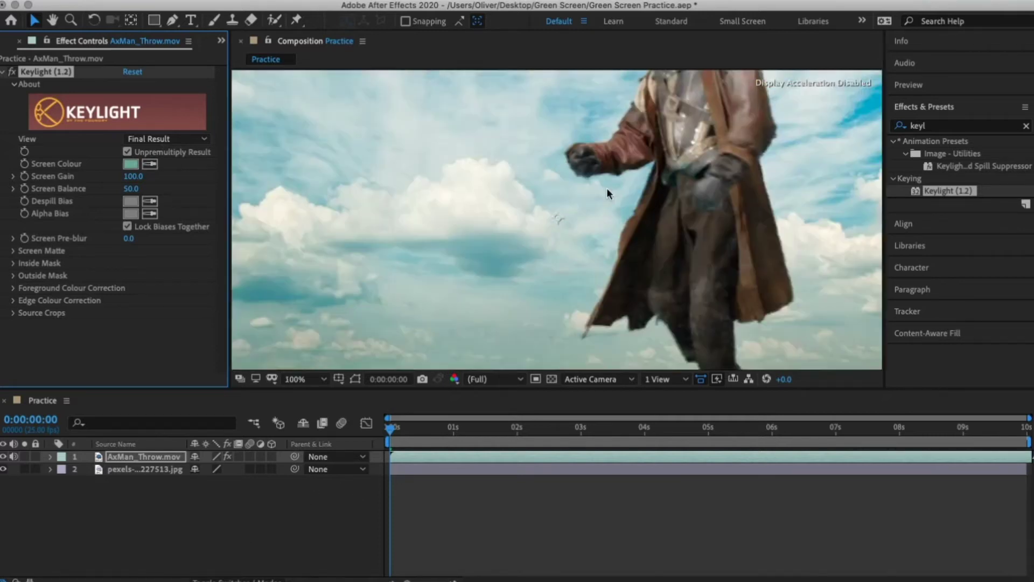
left_click_drag(714, 269, 513, 337)
key("v")
left_click(644, 428)
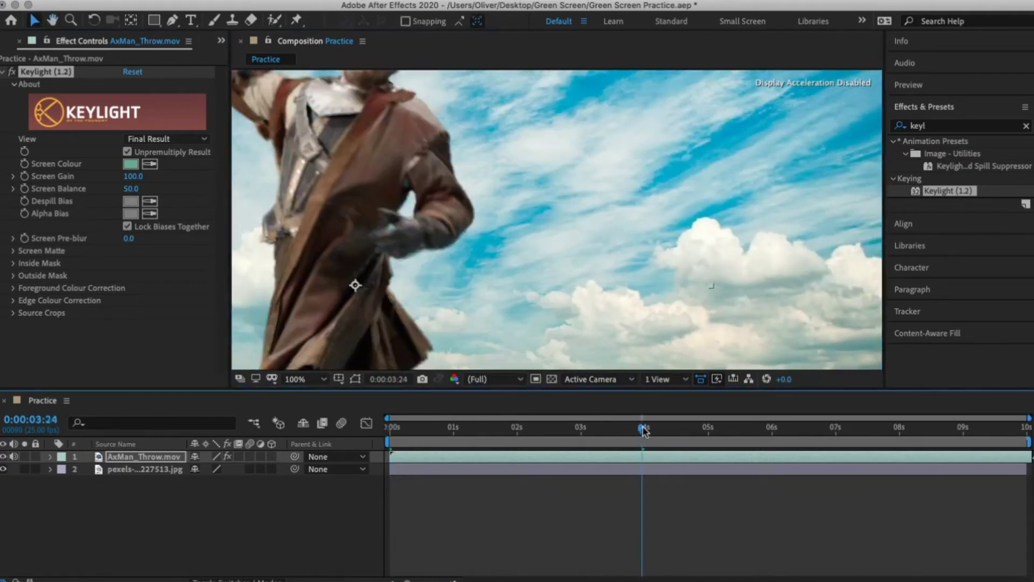
left_click(601, 428)
left_click(668, 428)
left_click(648, 429)
left_click_drag(648, 429, 652, 429)
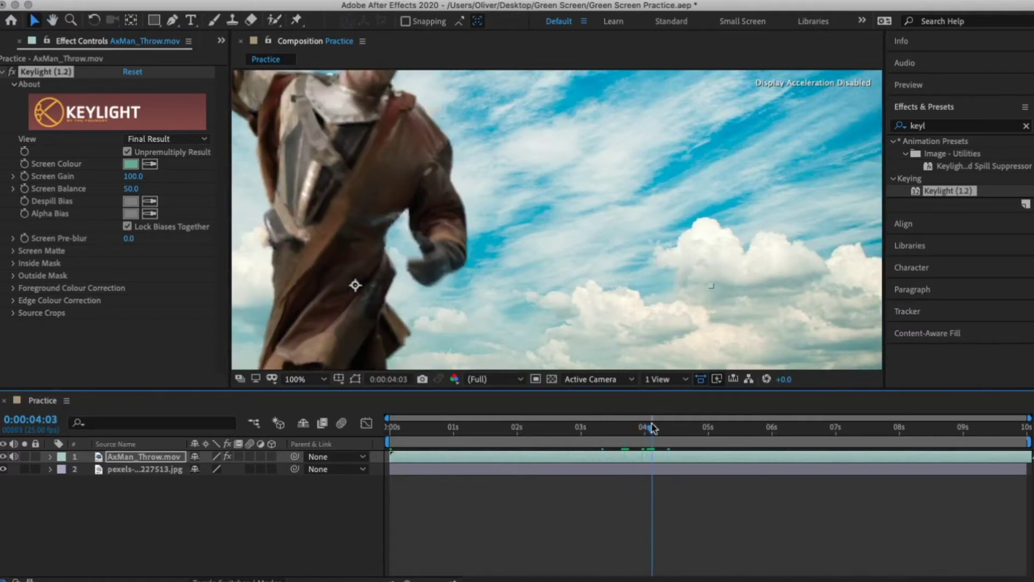
key("space")
left_click_drag(429, 276, 516, 275)
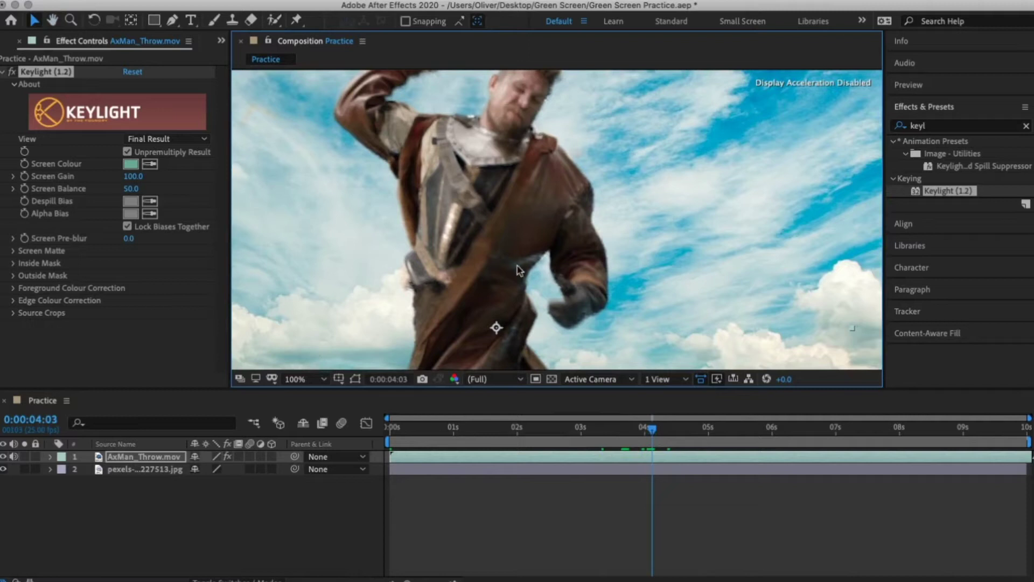
left_click(3, 469)
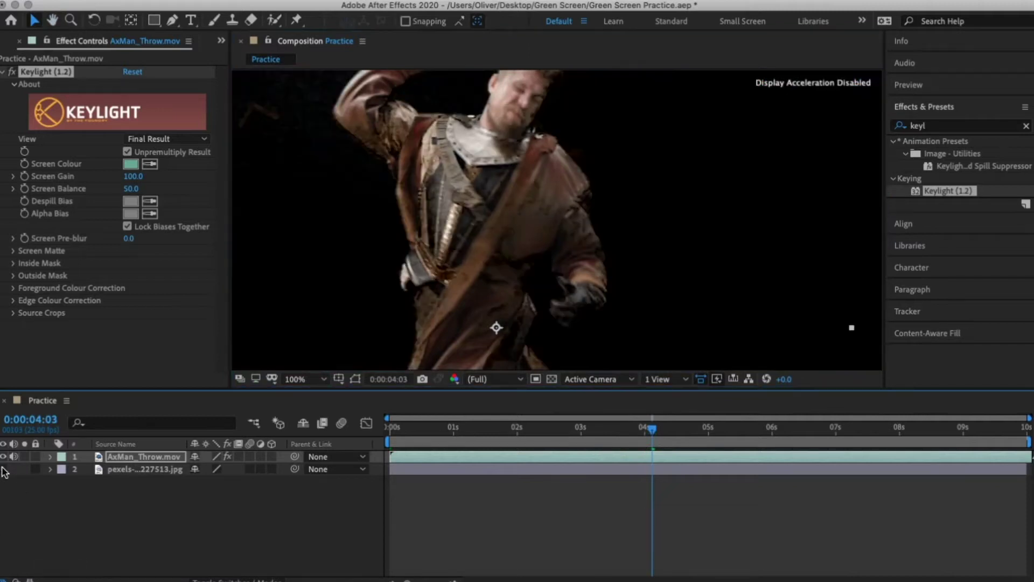
- Show the transparency grid behind the keyed man, comparing it with the black background
left_click(552, 379)
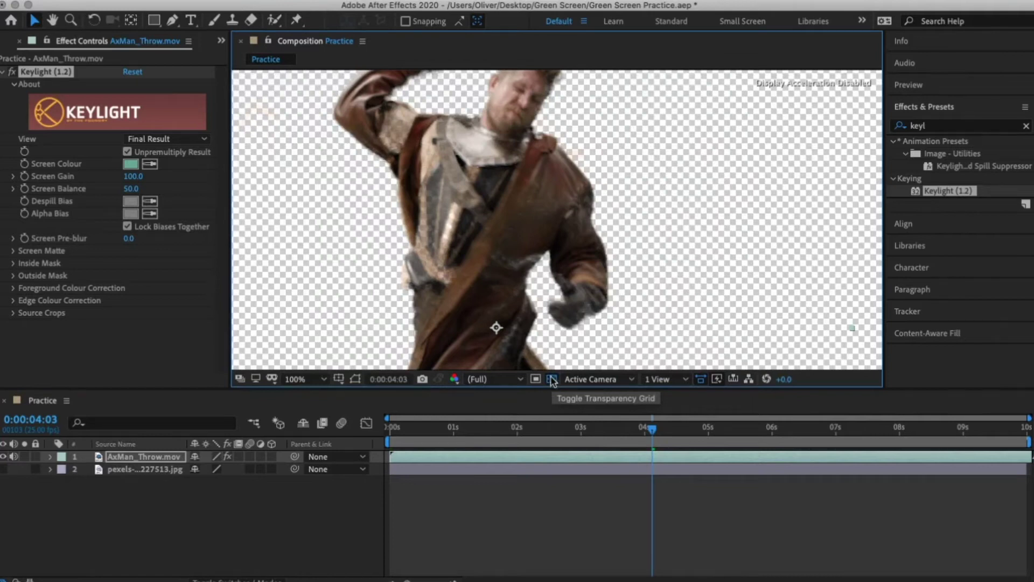
left_click(552, 379)
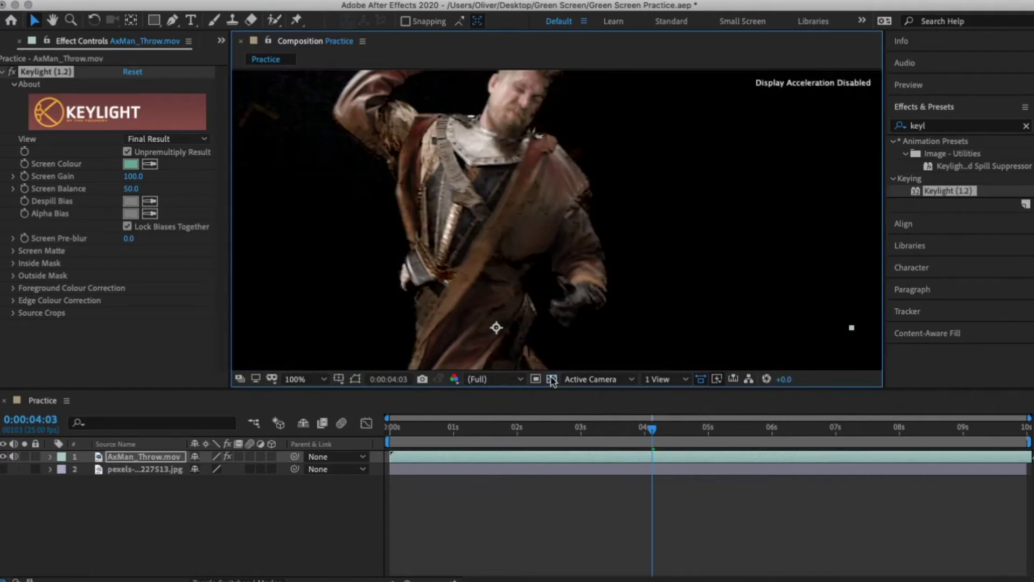
left_click(552, 379)
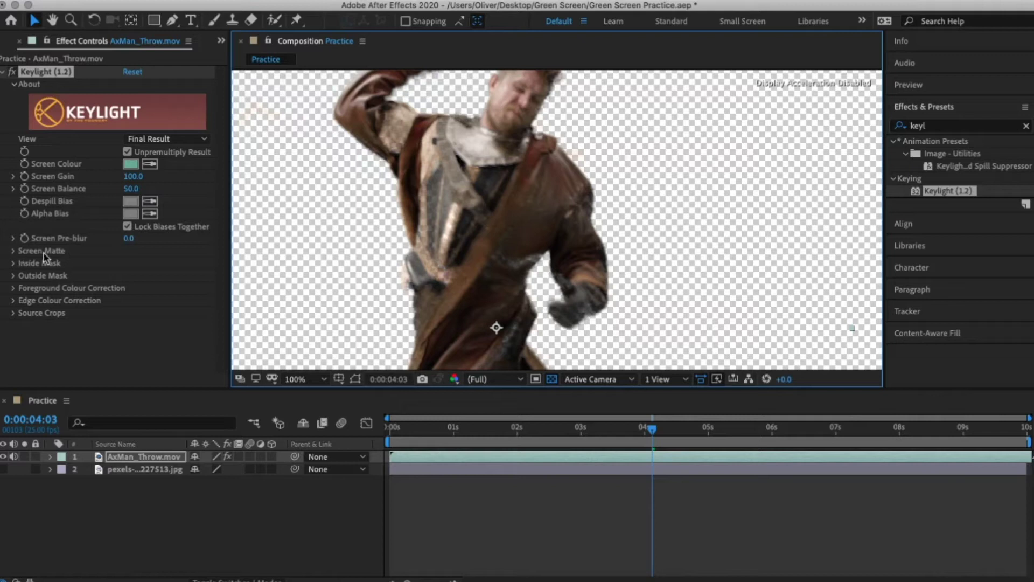
- Set Clip White to 29 in Keylight's Screen Matte settings
left_click(13, 252)
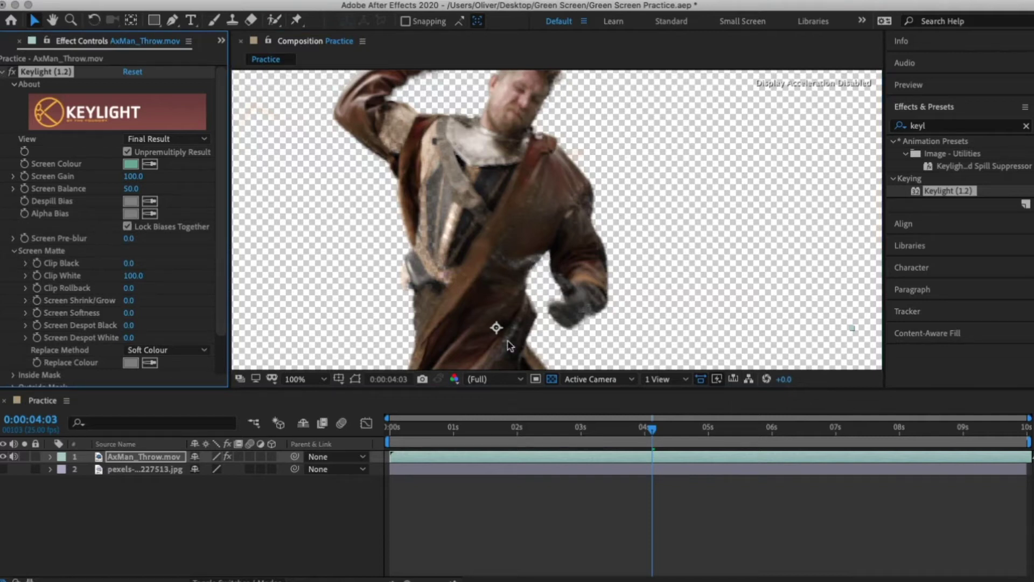
left_click(132, 275)
type("66")
key("Return")
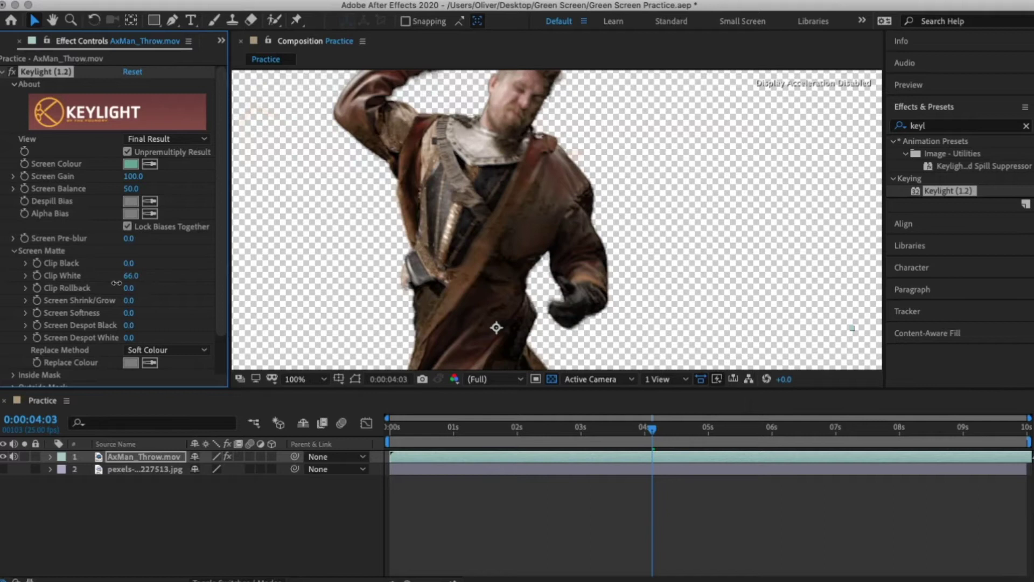
left_click(130, 276)
type("62")
key("BackSpace")
key("BackSpace")
type("29")
key("Return")
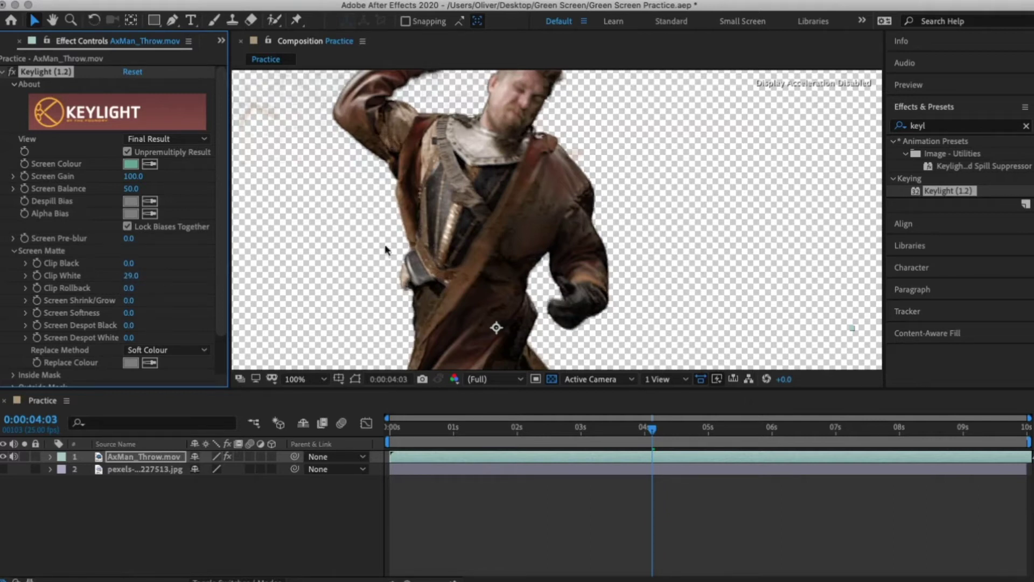
- Set Keylight's Clip Black to 23 to clear the leftover backdrop and floor around the man
key("space")
left_click_drag(498, 197, 707, 359)
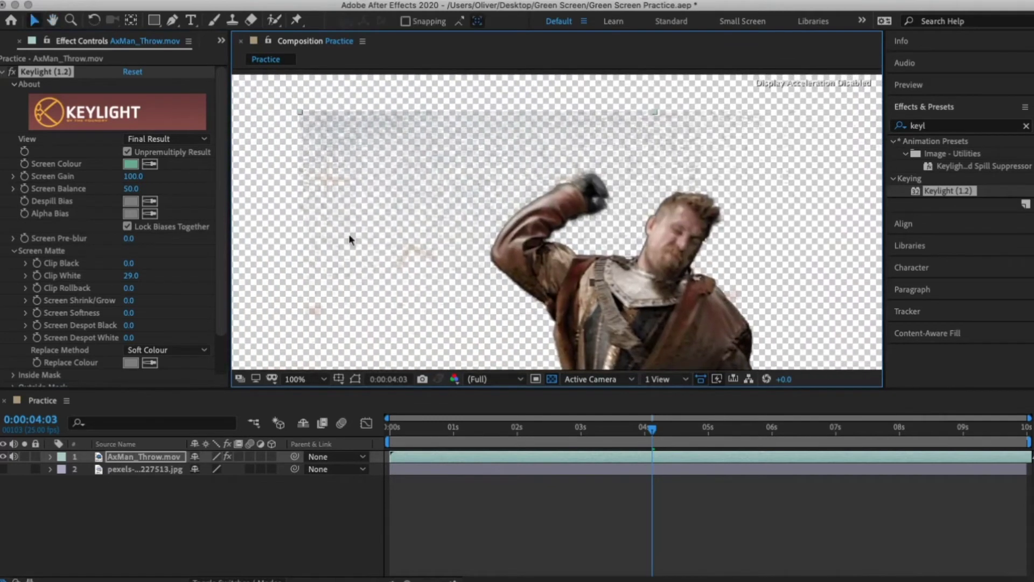
left_click_drag(386, 289, 396, 158)
left_click_drag(439, 301, 544, 243)
left_click(128, 264)
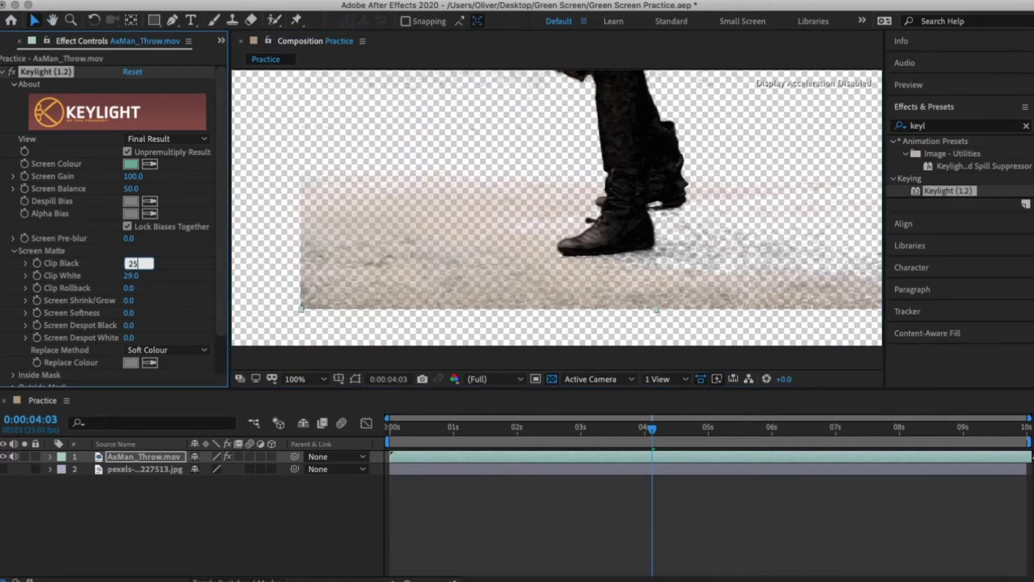
key("Return")
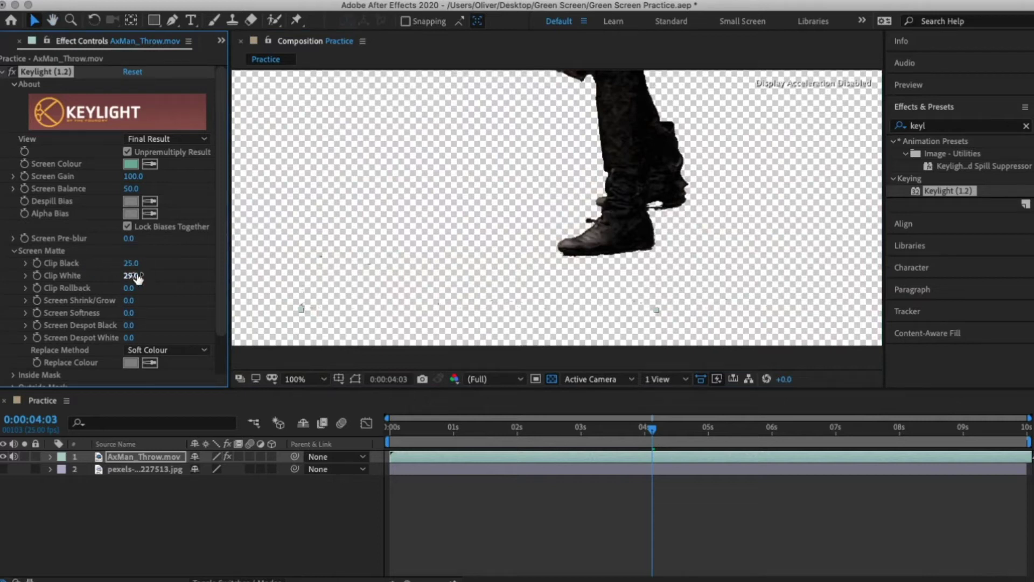
mouse_move(131, 263)
left_mouse_down()
mouse_move(152, 265)
mouse_move(129, 261)
left_mouse_up()
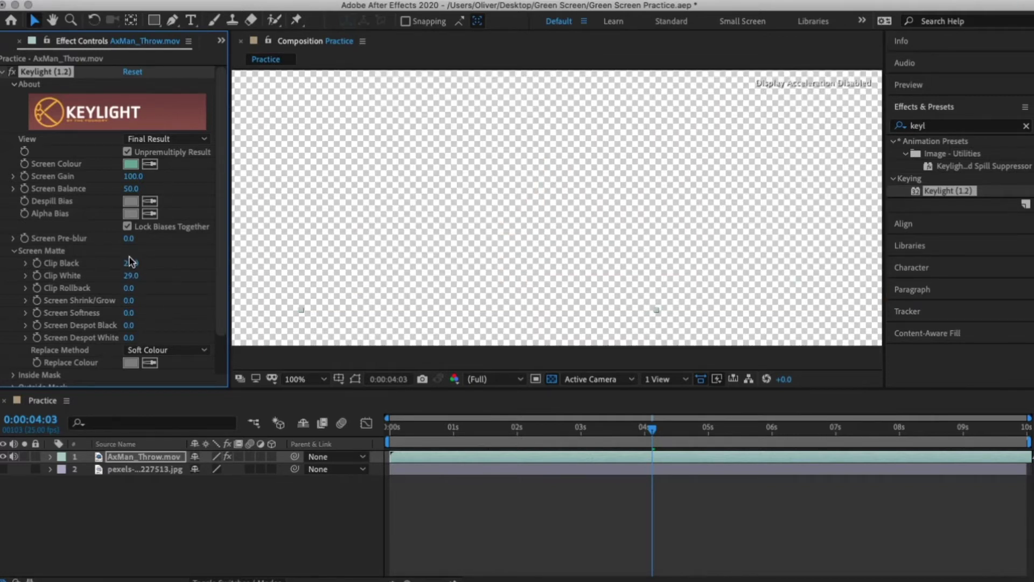
left_click(129, 257)
left_click_drag(133, 262, 130, 264)
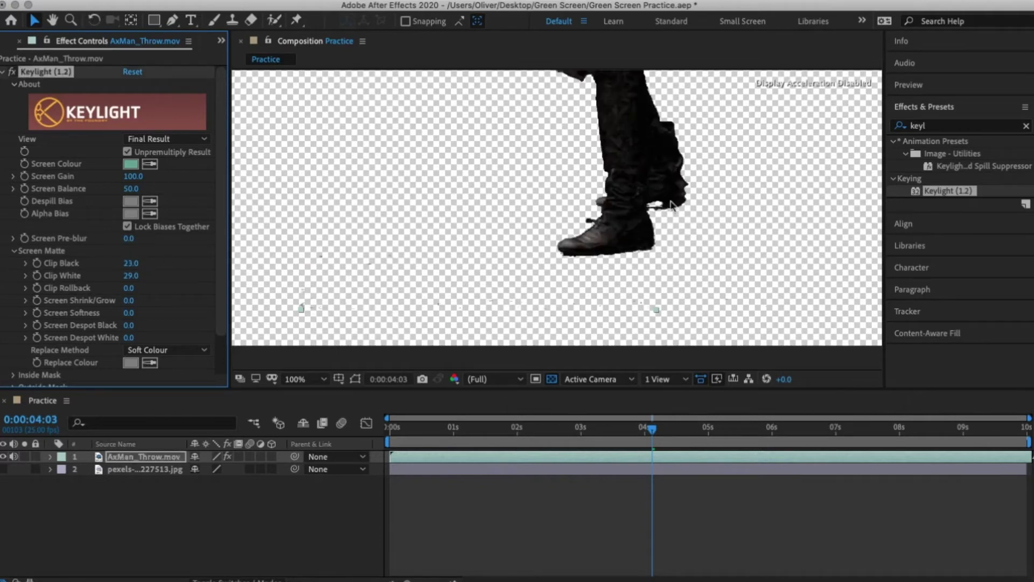
- Play the keyed clip up to 0:00:06:05 and examine the man's feet, coat and head edges up close
key("space")
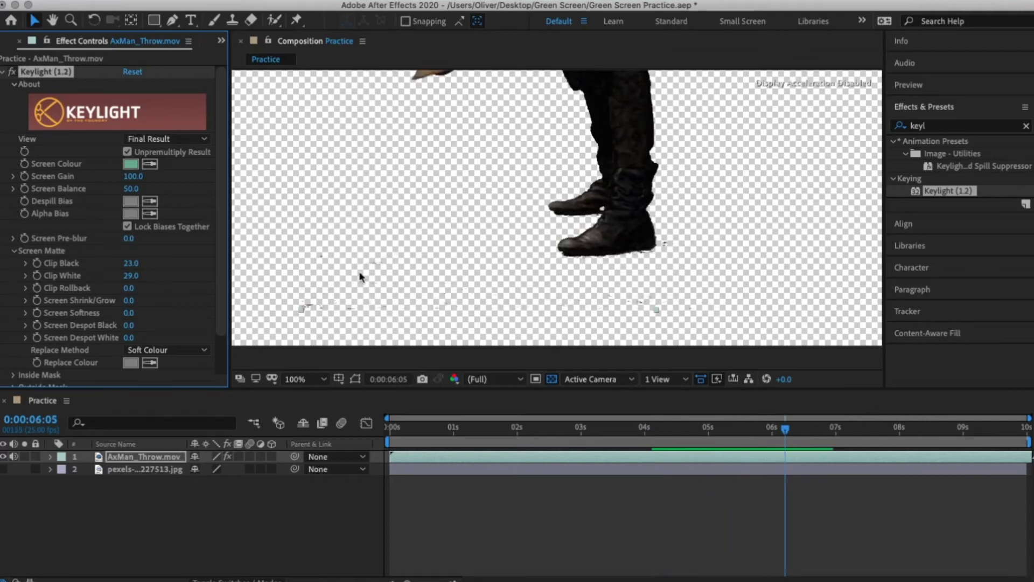
scroll(469, 297, "up", 1)
scroll(469, 297, "down", 4)
scroll(471, 301, "up", 1)
scroll(470, 301, "down", 1)
scroll(470, 301, "up", 1)
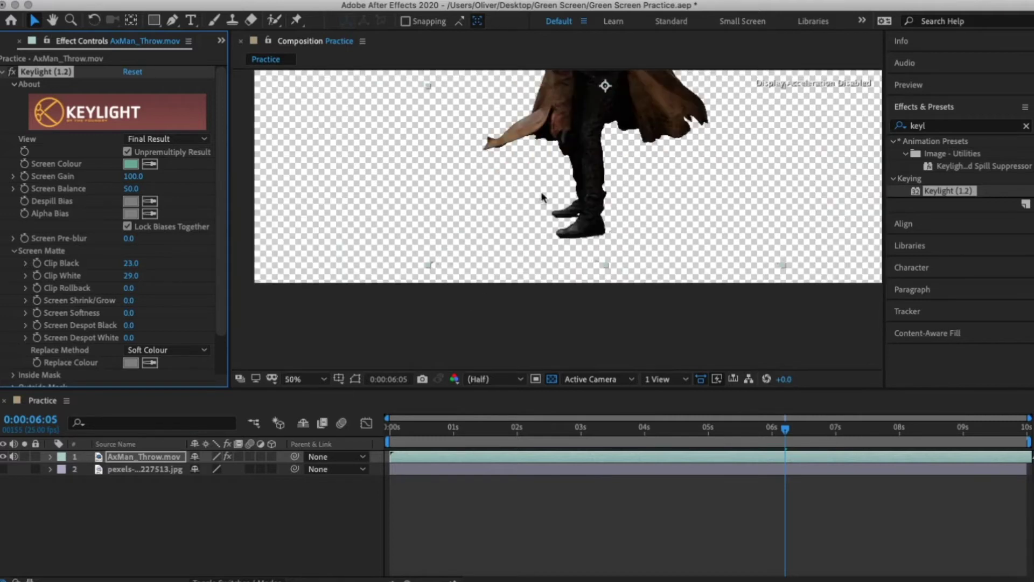
scroll(542, 197, "down", 2)
scroll(592, 274, "up", 2)
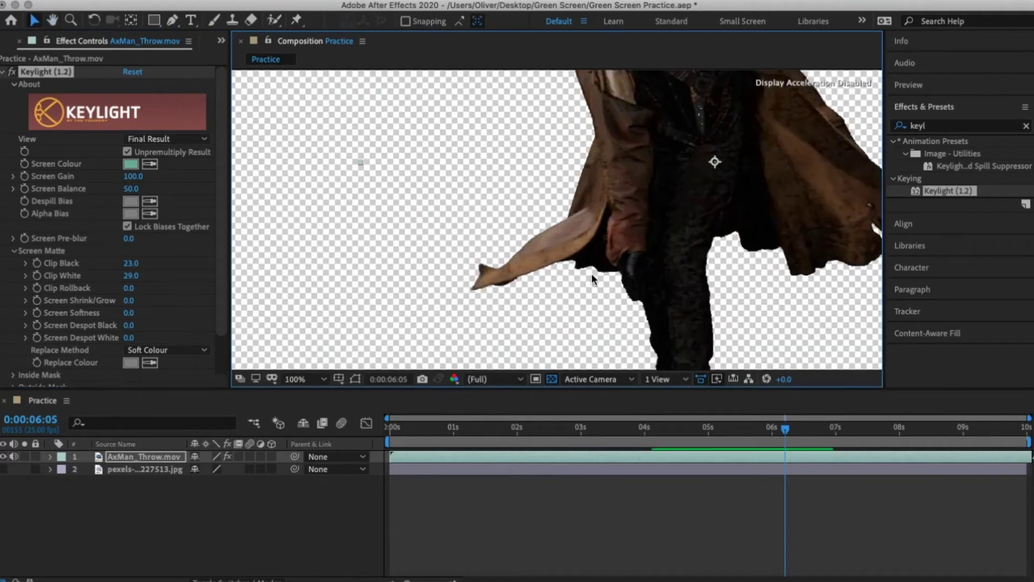
key("h")
left_click_drag(674, 139, 652, 236)
key("v")
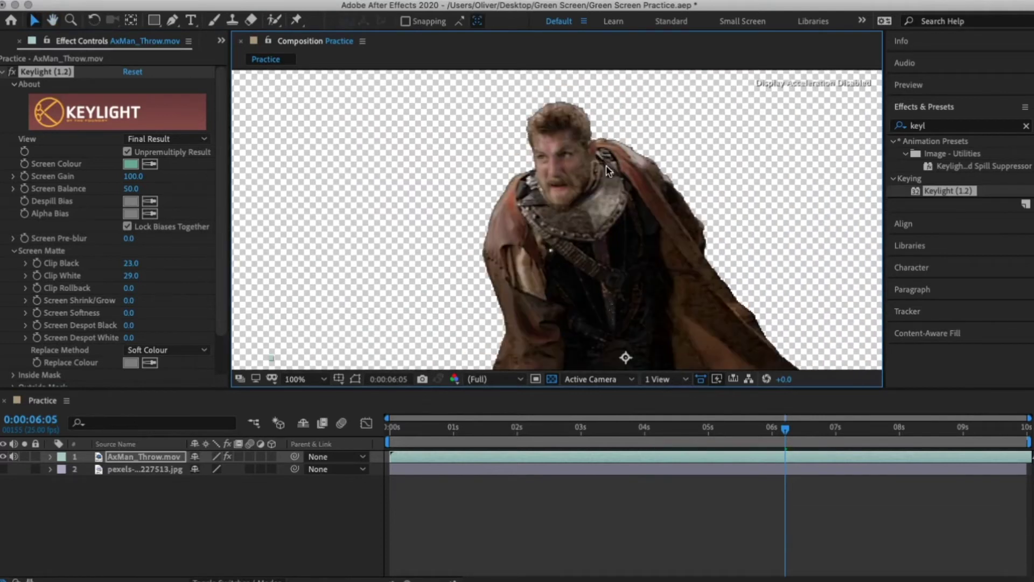
scroll(608, 167, "up", 2)
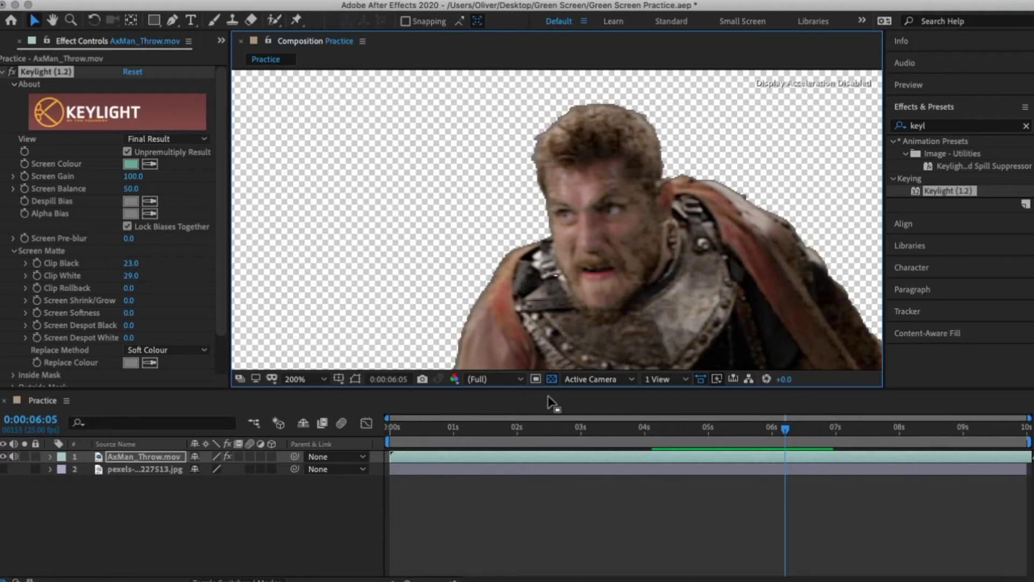
- Hide the transparency grid and refine the matte edge with Screen Softness 0.5 and Screen Shrink/Grow -0.8
left_click(552, 379)
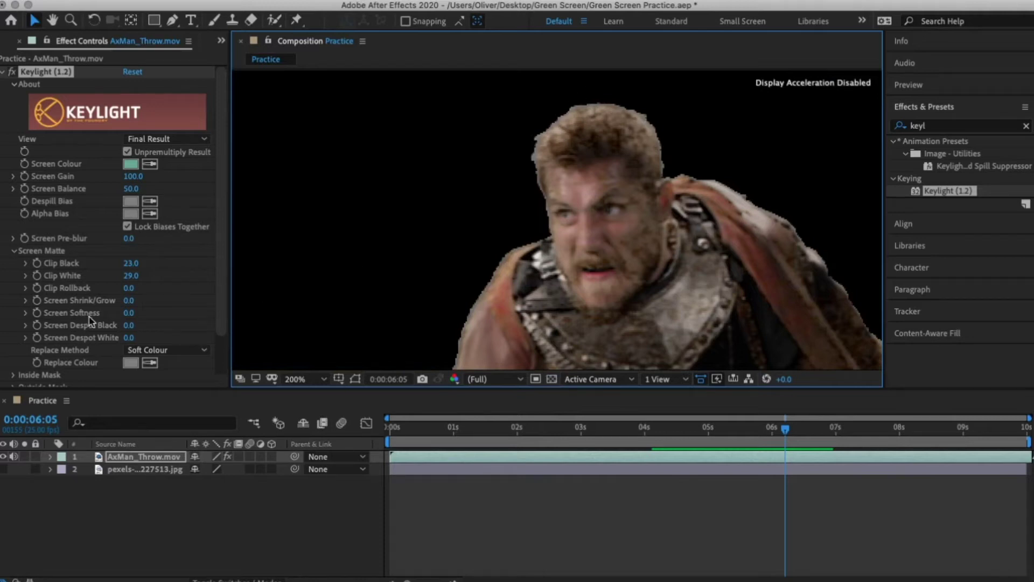
left_click(126, 313)
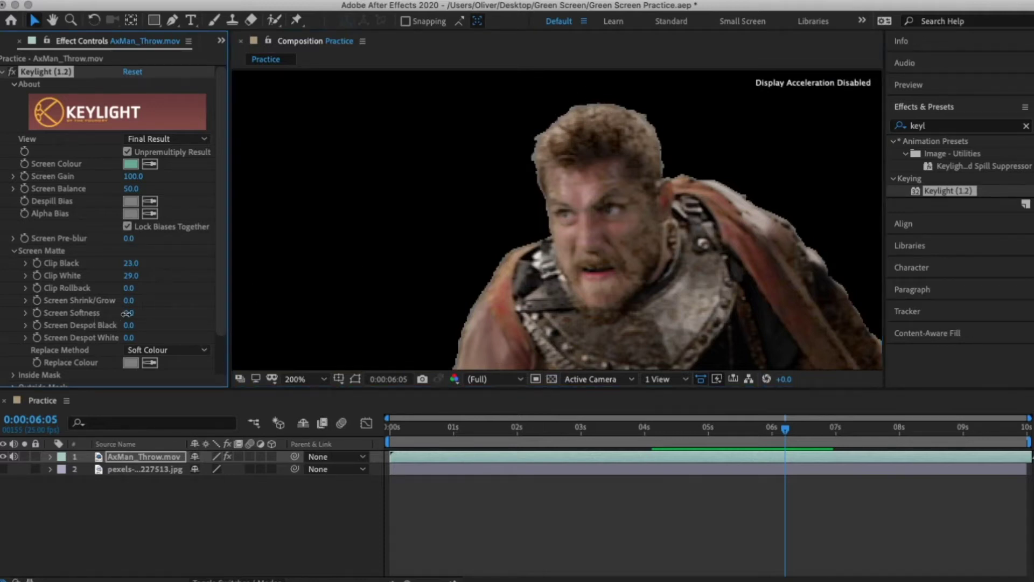
left_click_drag(127, 313, 129, 314)
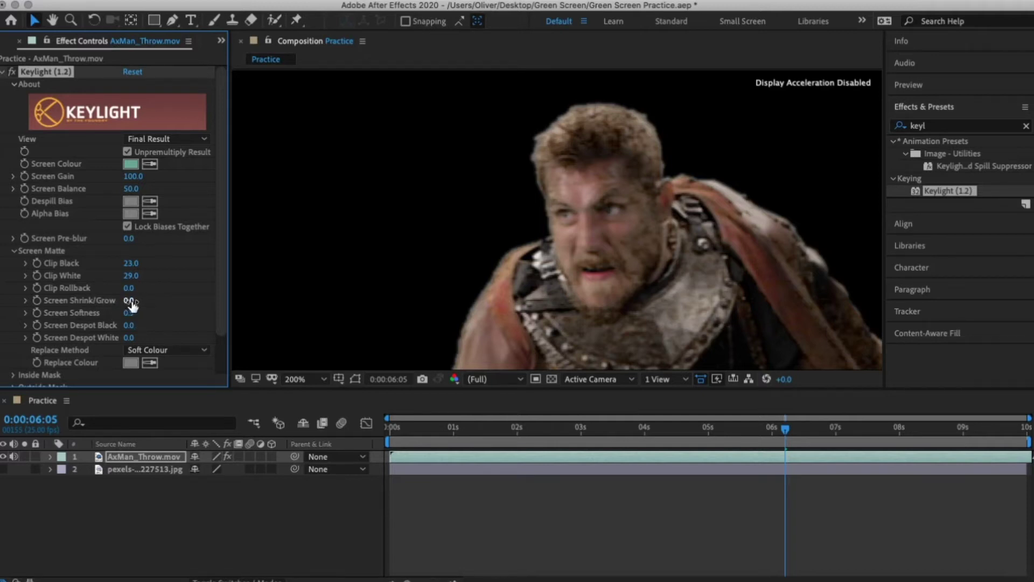
mouse_move(128, 300)
left_mouse_down()
mouse_move(218, 284)
mouse_move(124, 299)
left_mouse_up()
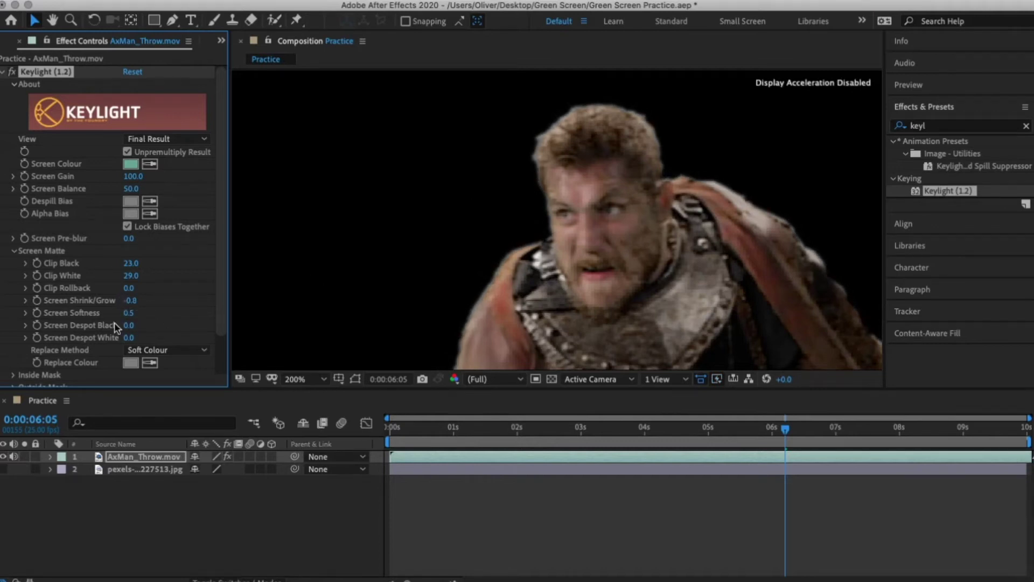
- Compare the clip with and without Keylight by switching the effect off and on several times
left_click(12, 73)
left_click(12, 74)
left_click(12, 73)
left_click(12, 73)
left_click(11, 74)
left_click(11, 73)
- Make the background image layer visible again and check the whole composite at 0:00:04:11
scroll(637, 272, "down", 3)
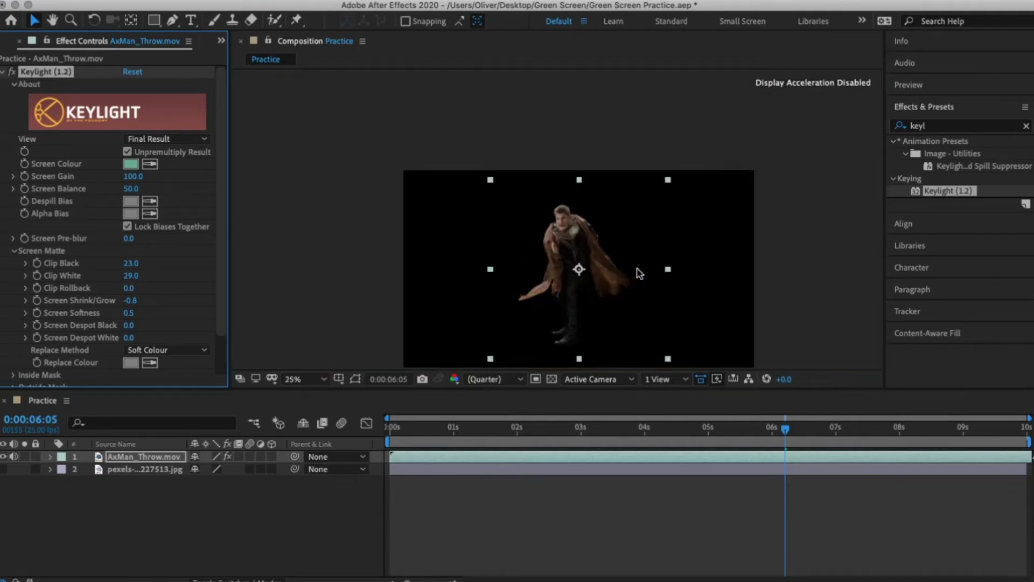
left_click(4, 469)
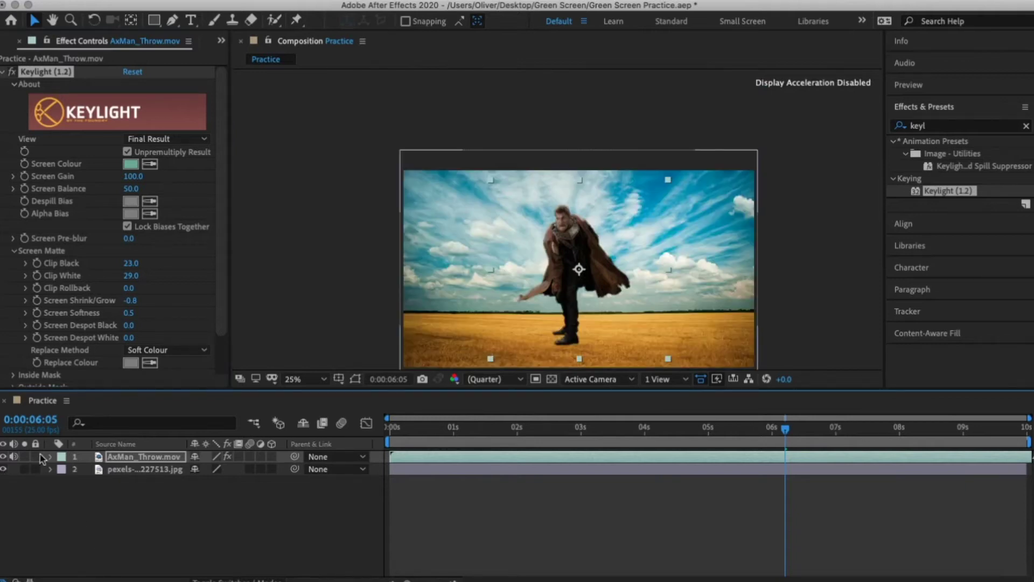
left_click_drag(541, 418, 672, 417)
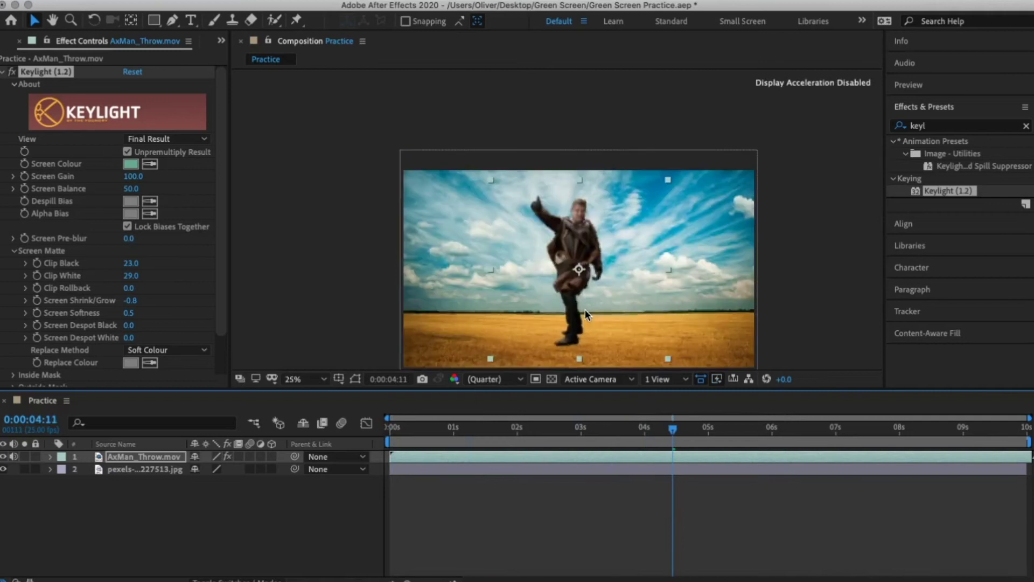
scroll(585, 309, "up", 2)
scroll(700, 296, "down", 2)
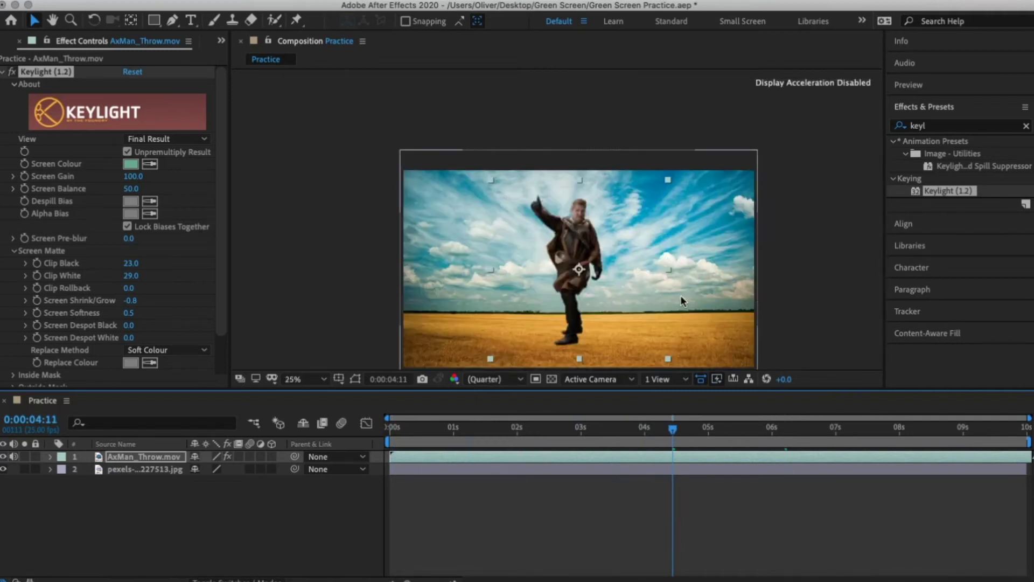
key("h")
left_click_drag(680, 296, 597, 232)
key("v")
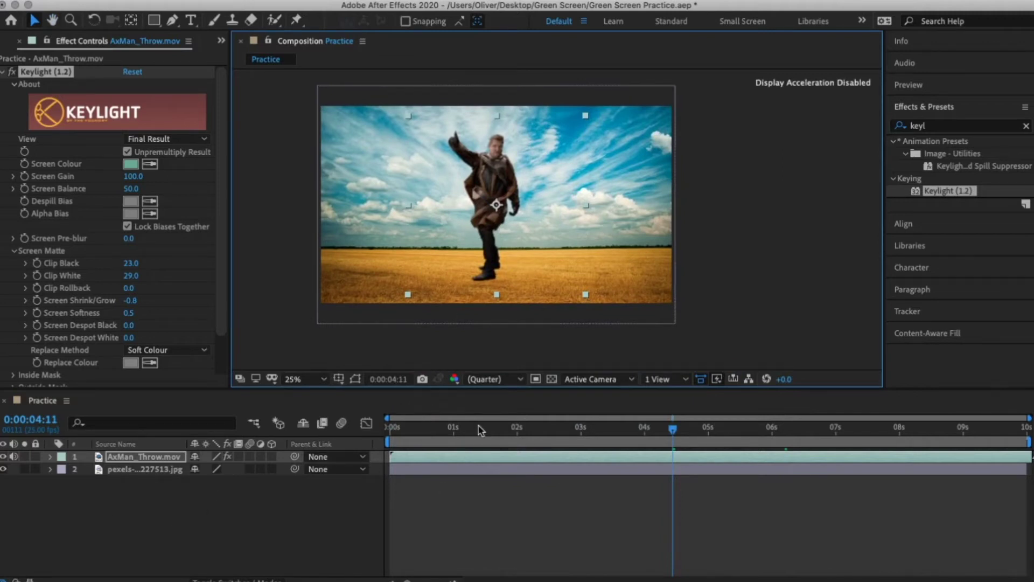
- Preview the composite from the start of the timeline, stopping at 0:00:05:20
left_click_drag(478, 424, 362, 425)
key("space")
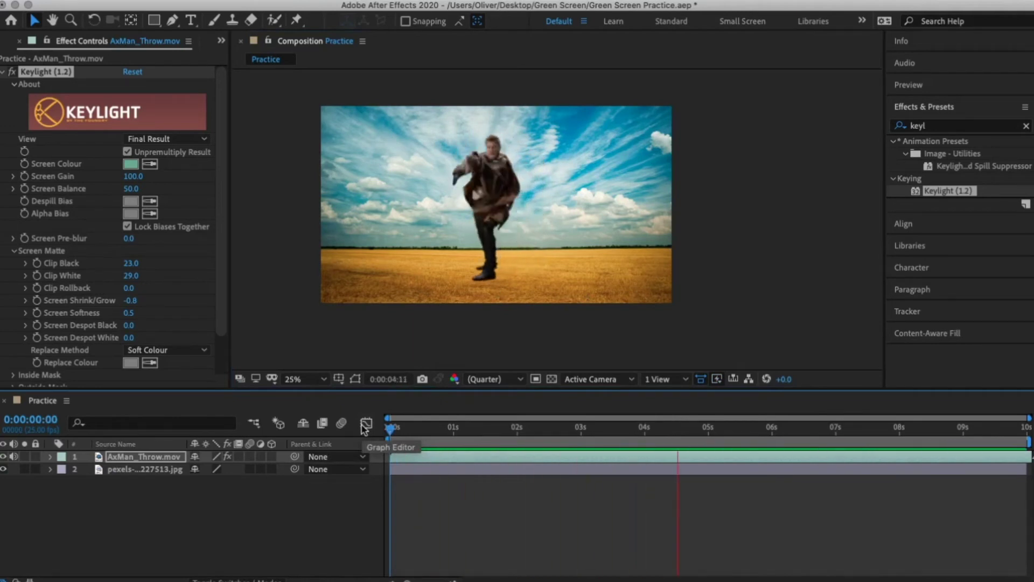
key("space")
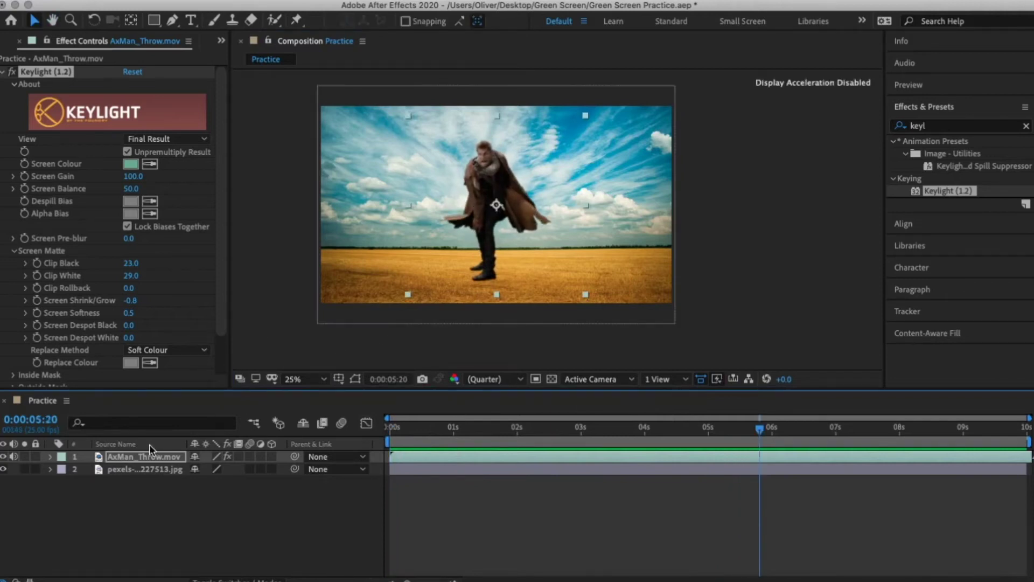
- Scale the AxMan_Throw.mov layer to 61% and move the man onto the right-hand part of the field
left_click(137, 458)
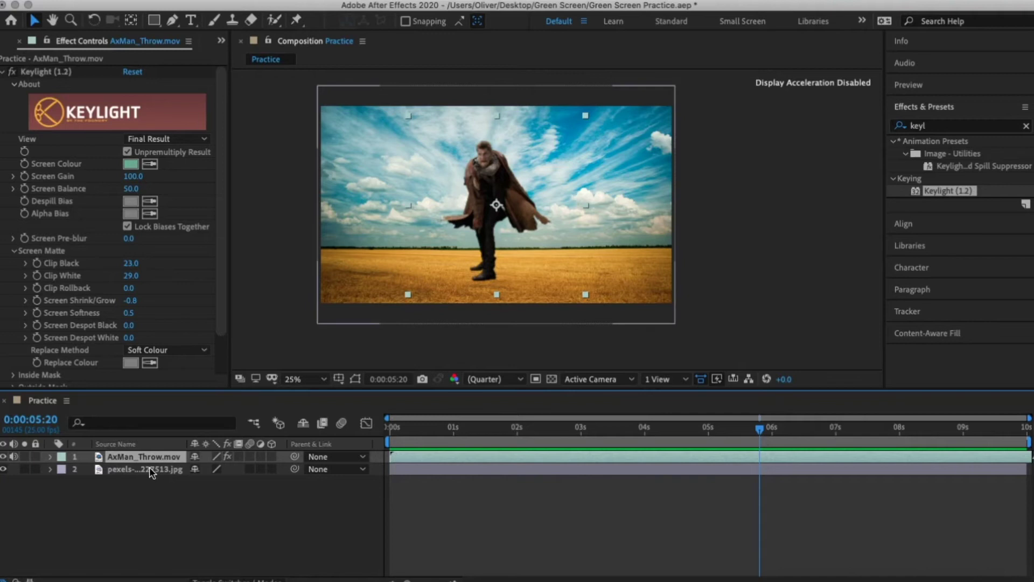
key("s")
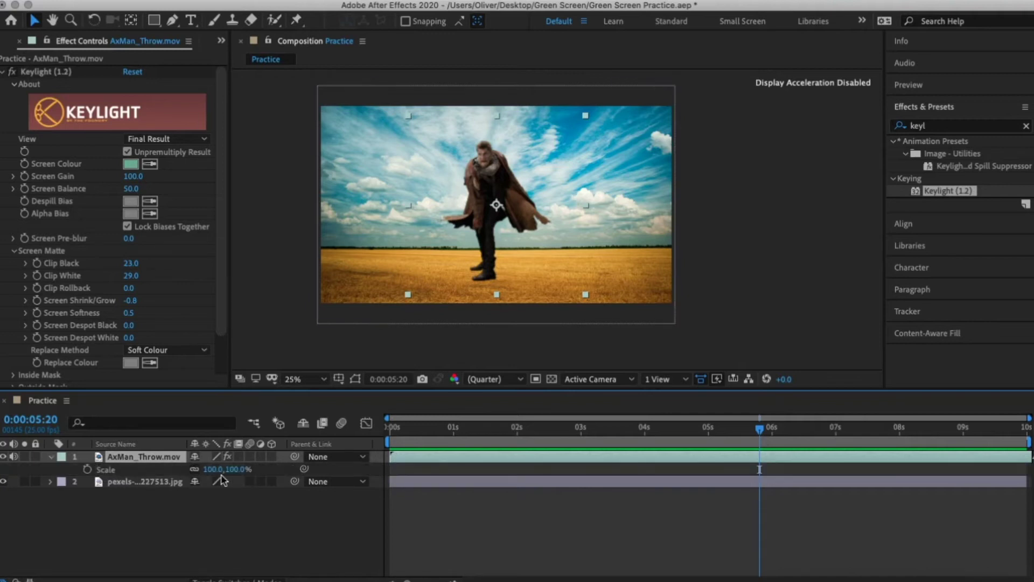
left_click_drag(212, 470, 192, 470)
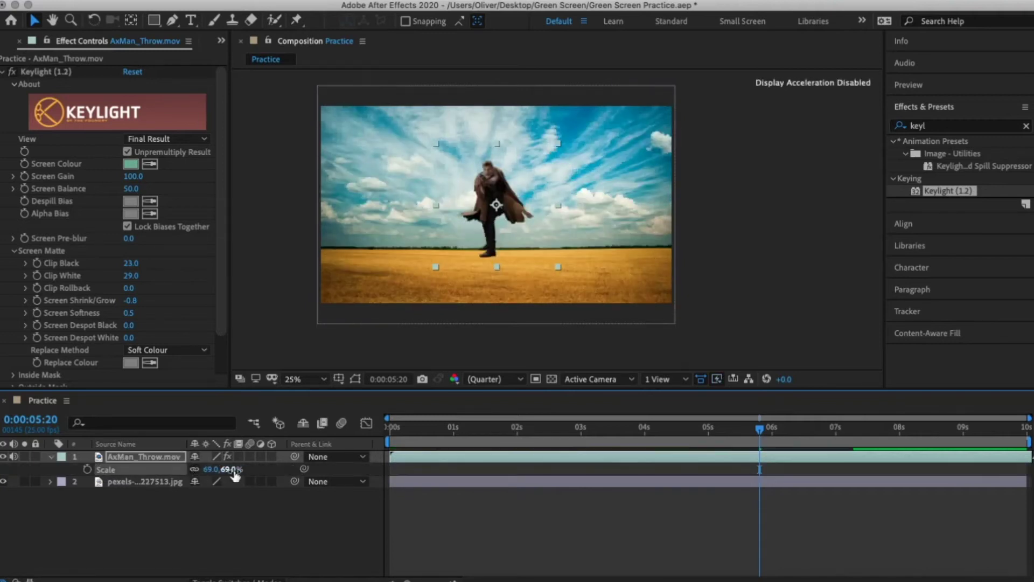
left_click(213, 469)
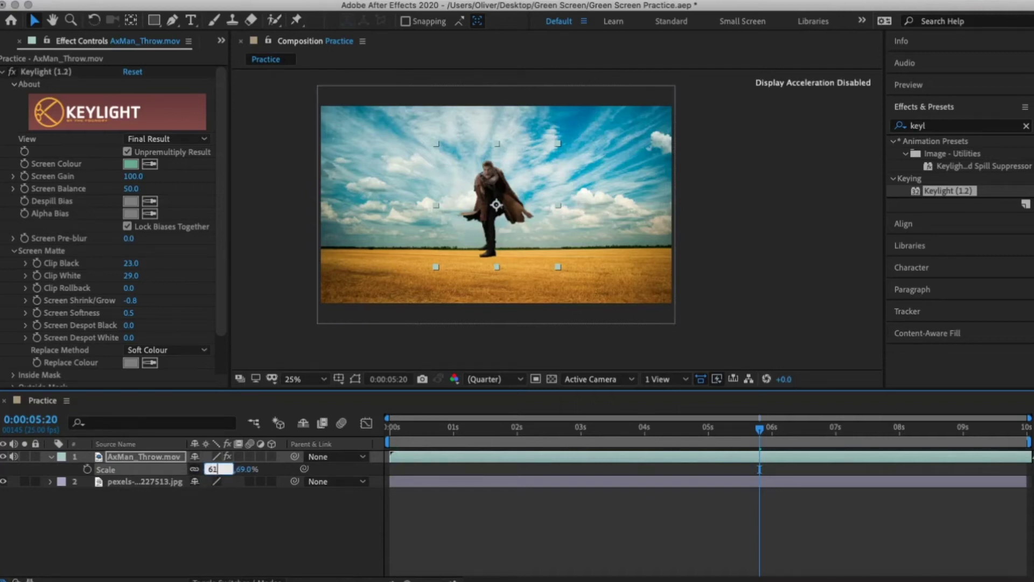
key("Return")
left_click(487, 209)
left_click_drag(486, 209, 571, 241)
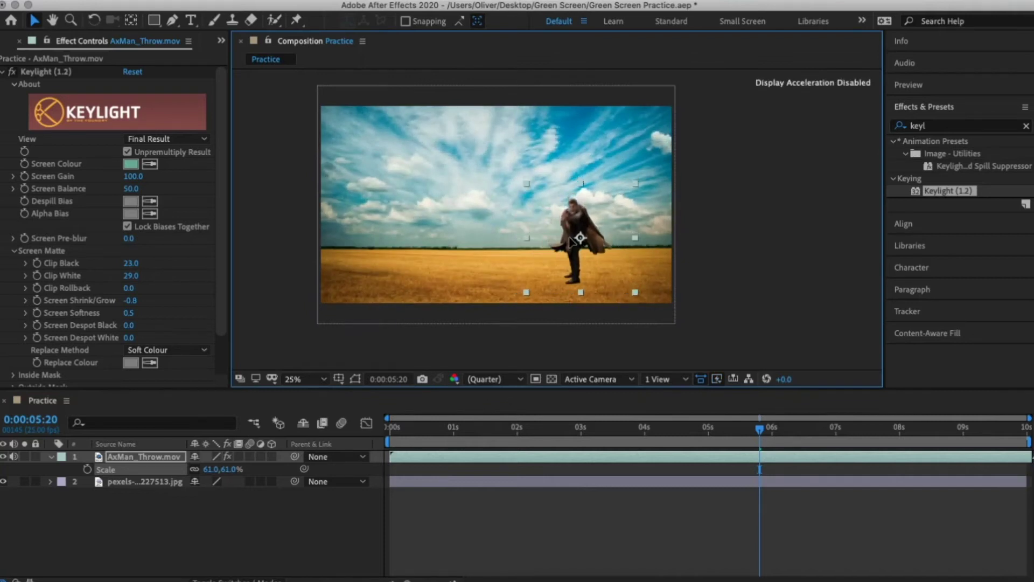
- Examine the repositioned man against the field at 0:00:01:13 and on to 0:00:03:02
left_click_drag(520, 429, 486, 426)
key("comma")
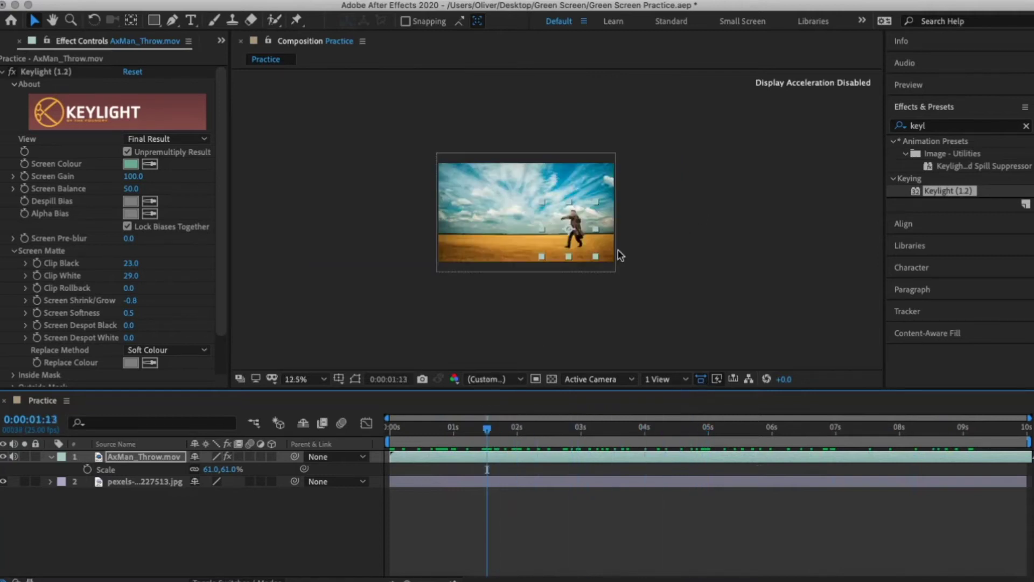
key("period")
key("period")
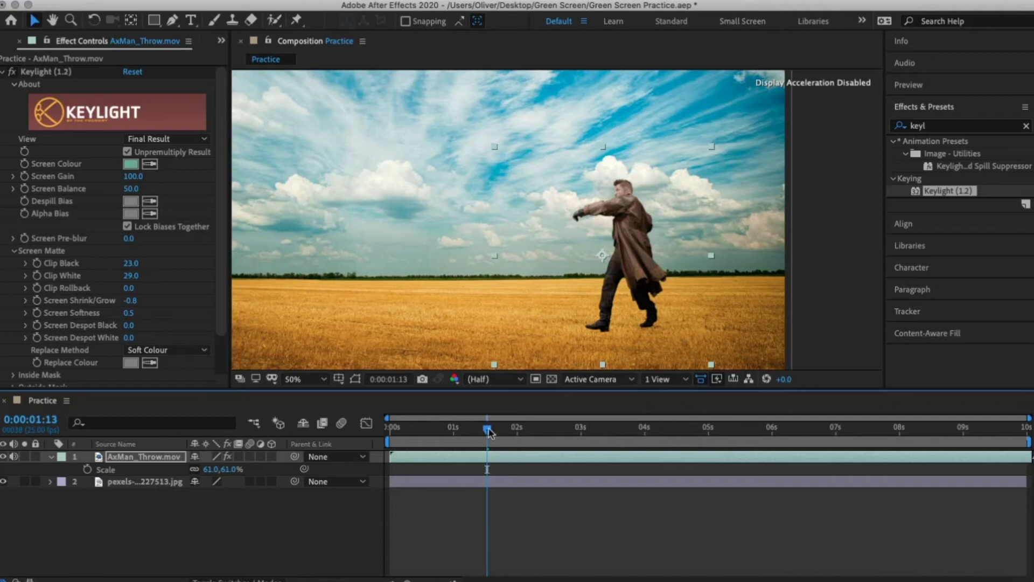
left_click_drag(487, 437, 587, 414)
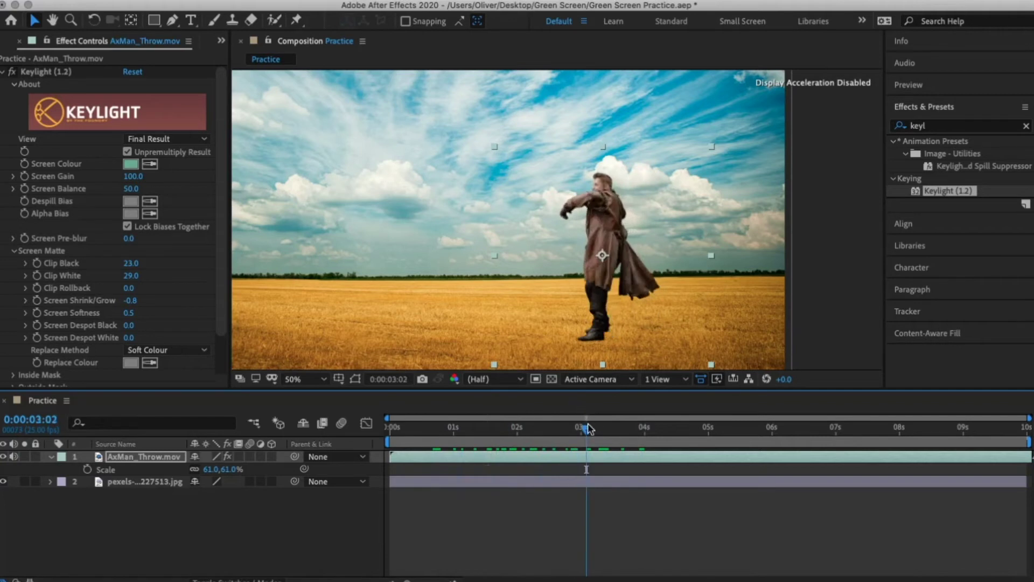
- Go to 0:00:00:08 and move the man slightly lower on the field
left_click_drag(588, 429, 410, 428)
scroll(597, 295, "down", 1)
scroll(597, 296, "up", 1)
scroll(597, 295, "down", 1)
scroll(596, 292, "up", 1)
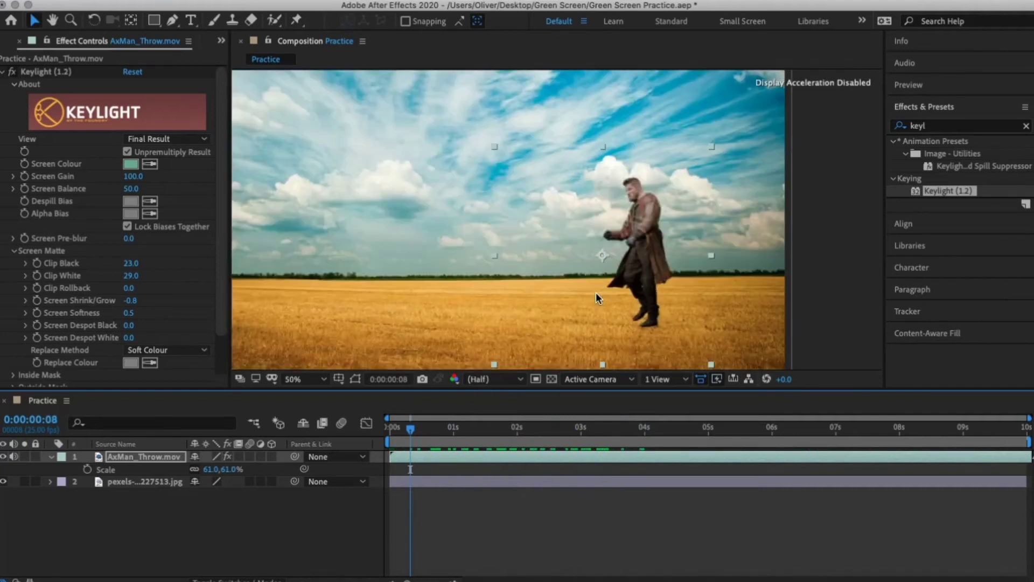
scroll(559, 314, "down", 1)
scroll(558, 314, "up", 1)
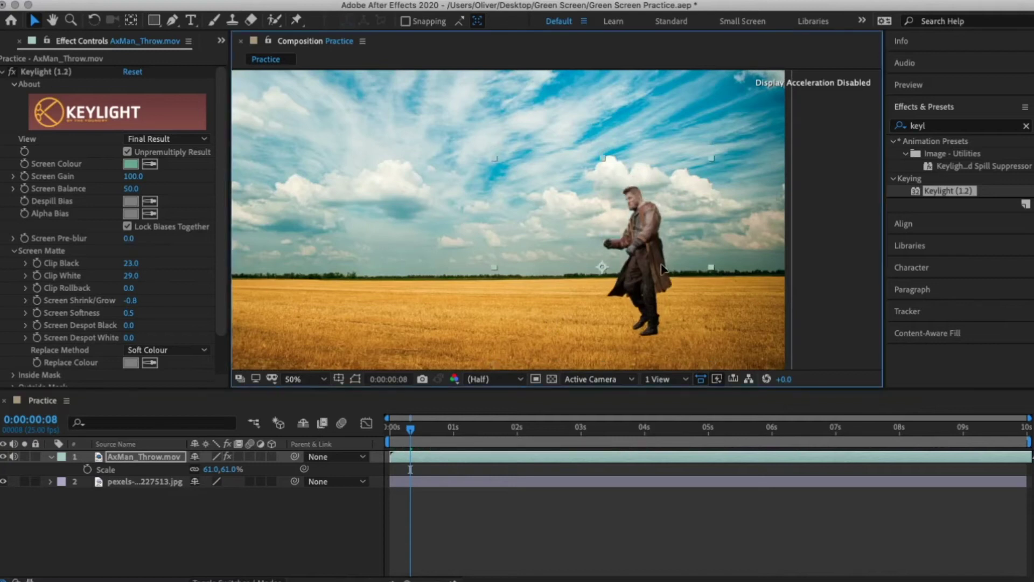
- Preview the composite from 0:00:00:08, stop at 0:00:04:14, and collapse the AxMan_Throw.mov layer's properties
scroll(564, 345, "down", 1)
key("space")
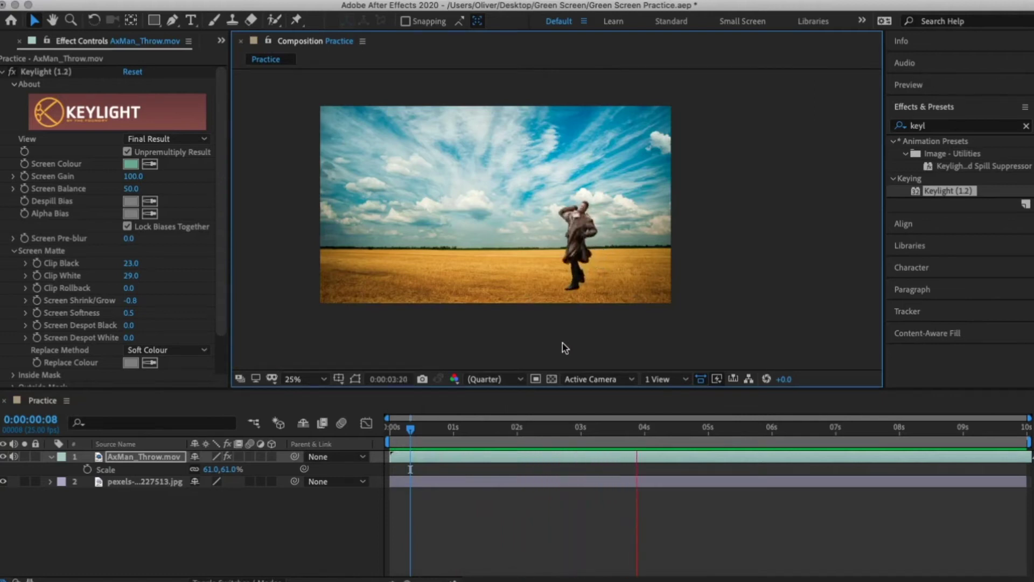
key("space")
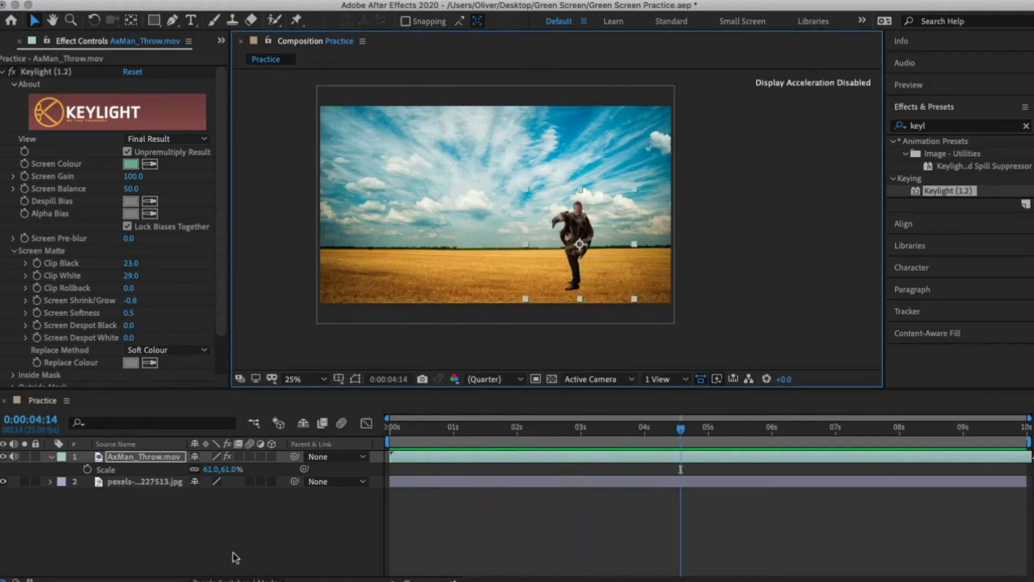
left_click(214, 542)
left_click(50, 457)
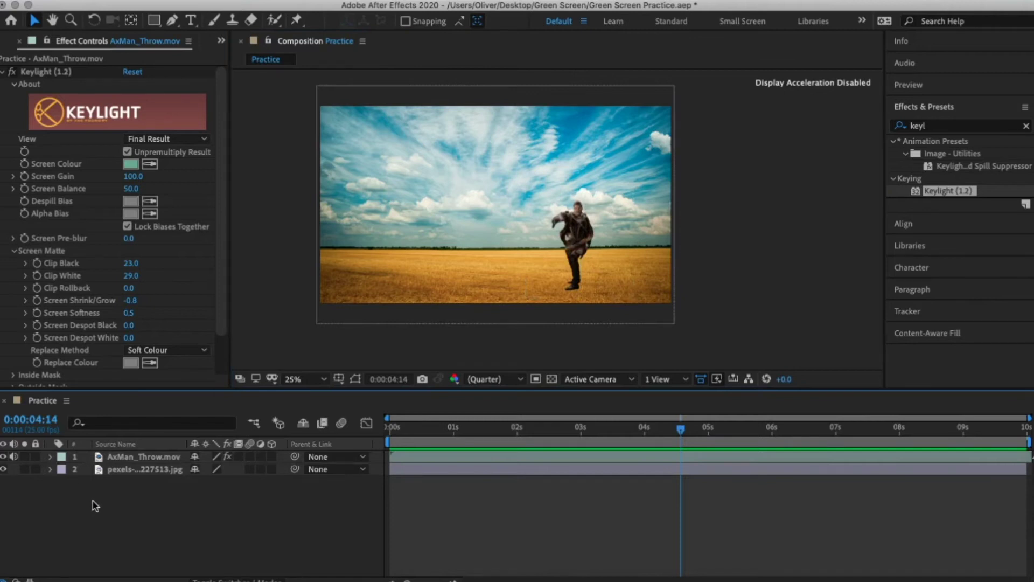
key("space")
key("space")
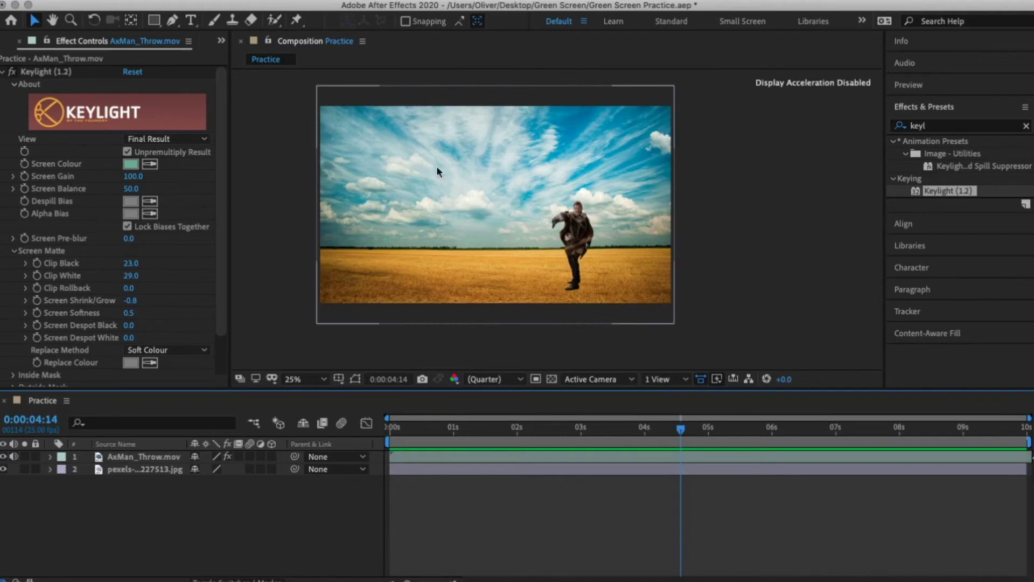
left_click(283, 294)
- Create an adjustment layer between AxMan_Throw.mov and the background image, and name it Blur
left_click(151, 502)
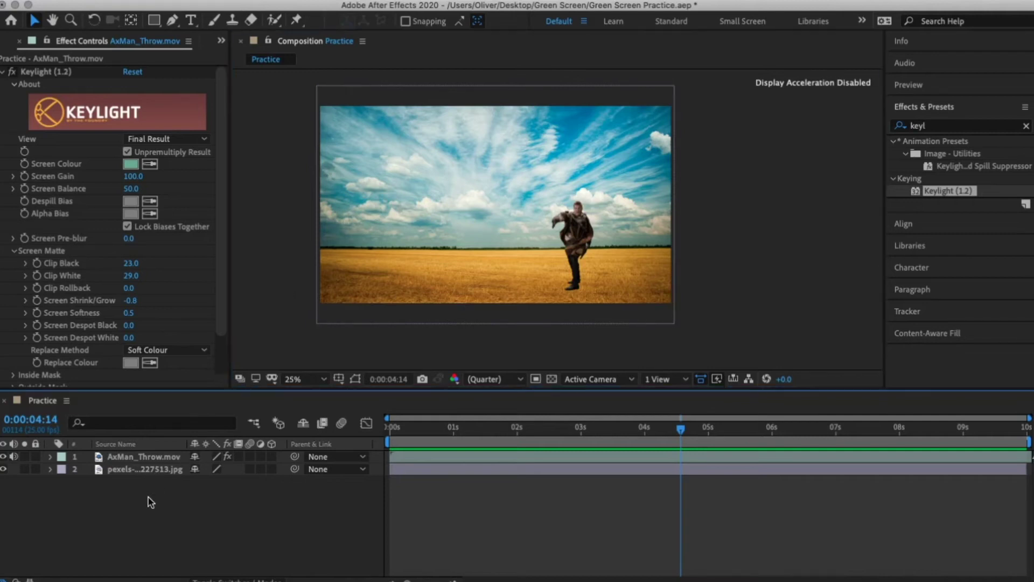
right_click(150, 503)
mouse_move(196, 432)
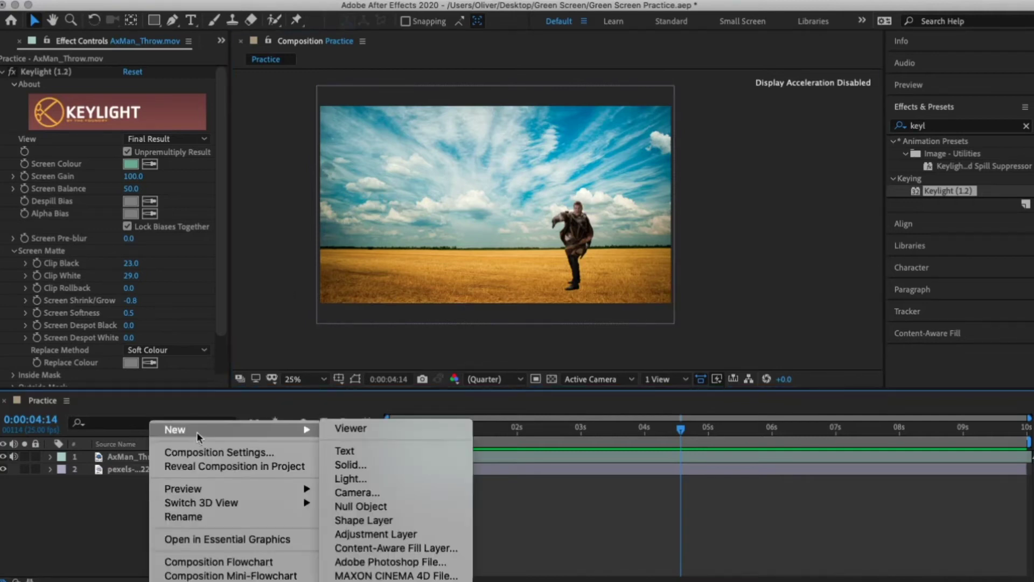
left_click(377, 534)
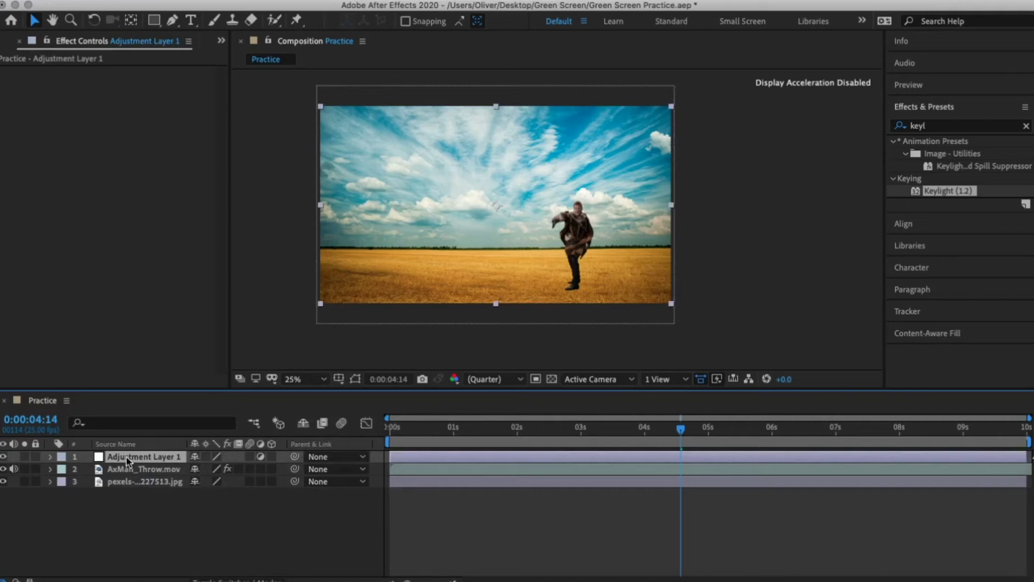
mouse_move(127, 458)
left_mouse_down()
mouse_move(132, 487)
mouse_move(130, 476)
left_mouse_up()
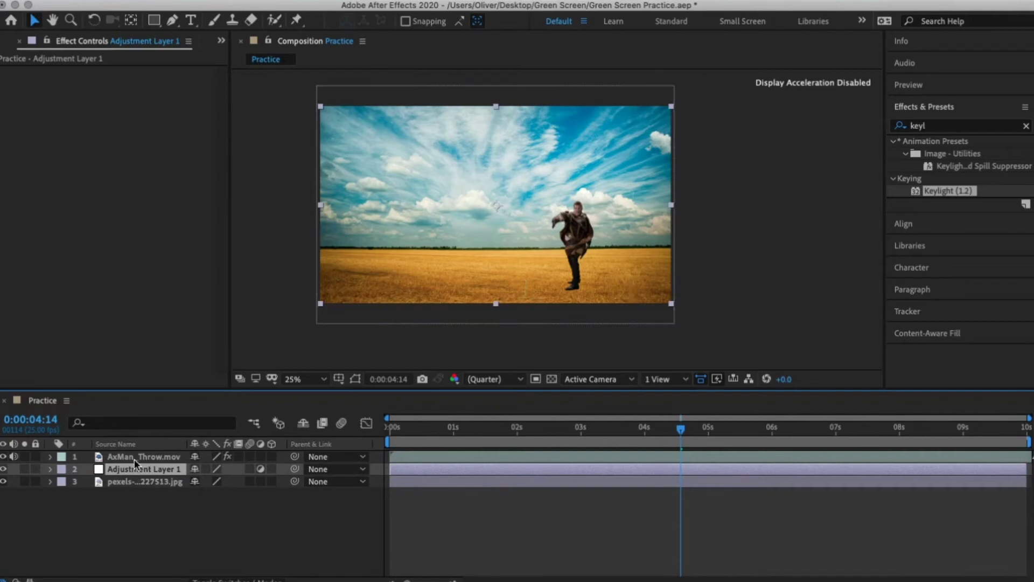
key("Return")
type("Blur")
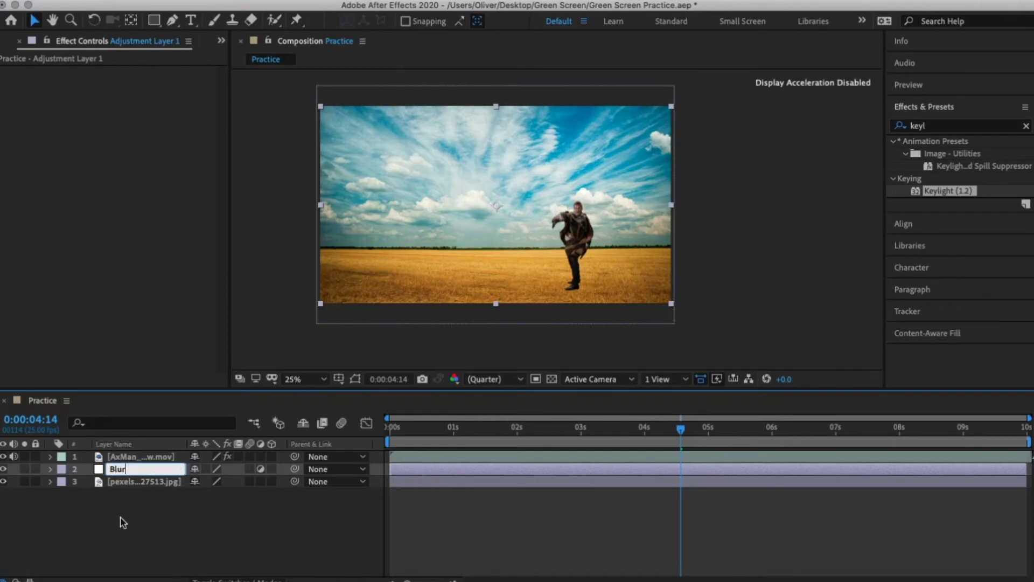
left_click(123, 521)
- Find the Gaussian Blur effect and apply it to the Blur adjustment layer
left_click(126, 473)
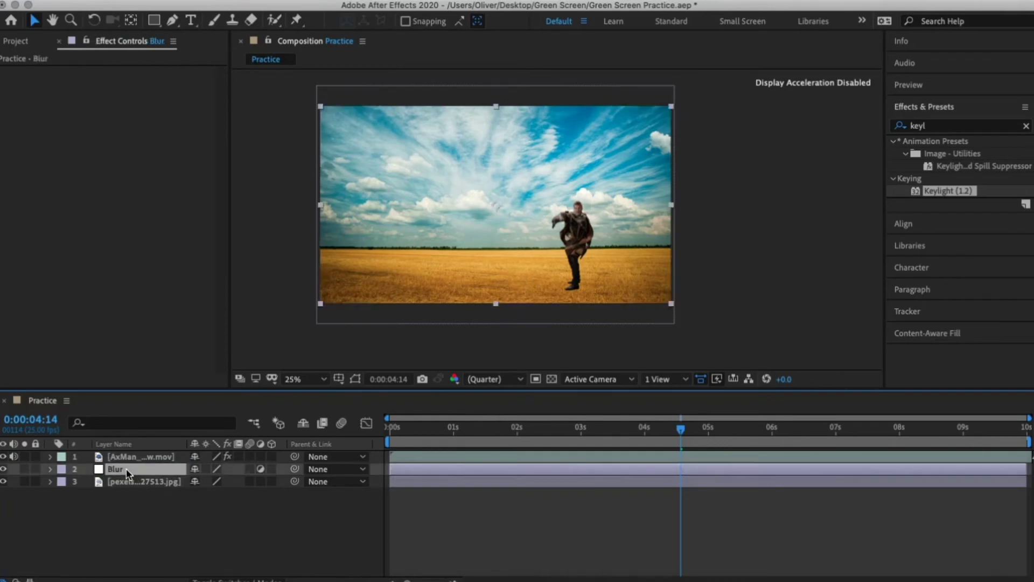
left_click(949, 126)
type("ke")
key("BackSpace")
key("BackSpace")
type("gaus")
left_click_drag(964, 155, 132, 476)
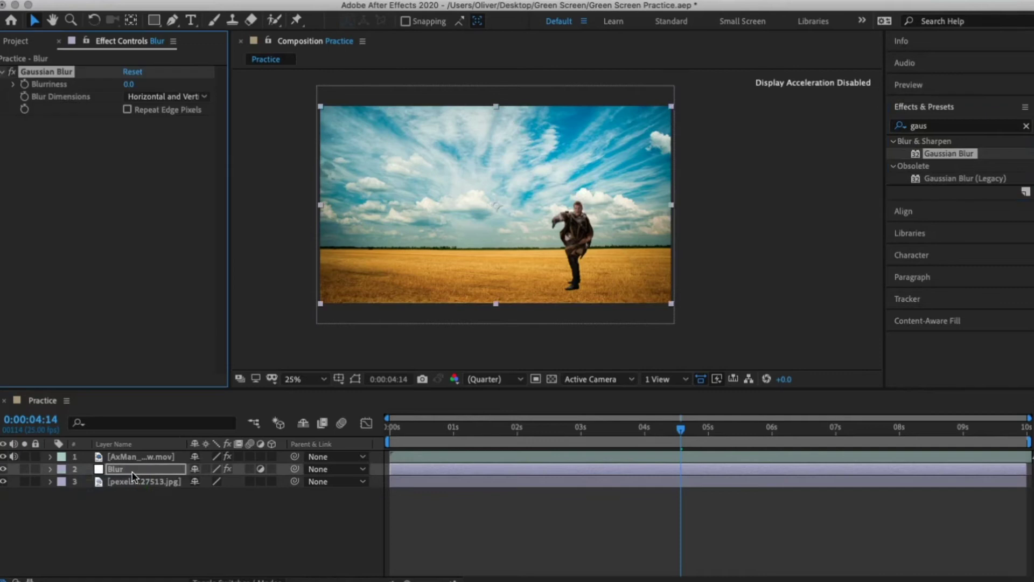
- Try Blurriness values of 30 and 25 for the Gaussian Blur on the Blur layer
left_click(128, 85)
type("30")
key("Return")
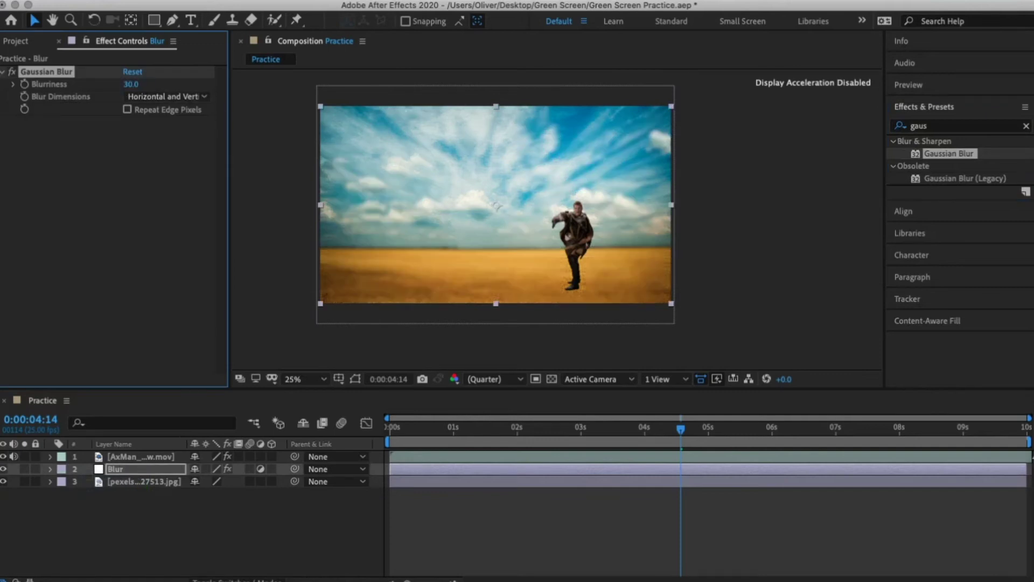
left_click(131, 85)
type("25")
key("Return")
- Set the Gaussian Blur's Blurriness to 21 and turn on Repeat Edge Pixels
left_click(128, 78)
type("21")
key("Return")
left_click(129, 115)
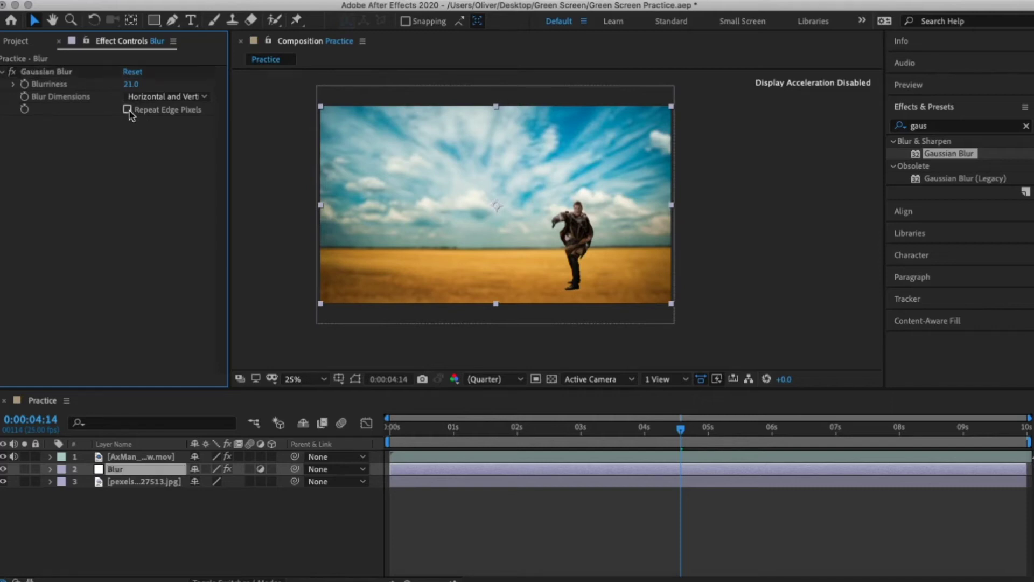
left_click(127, 110)
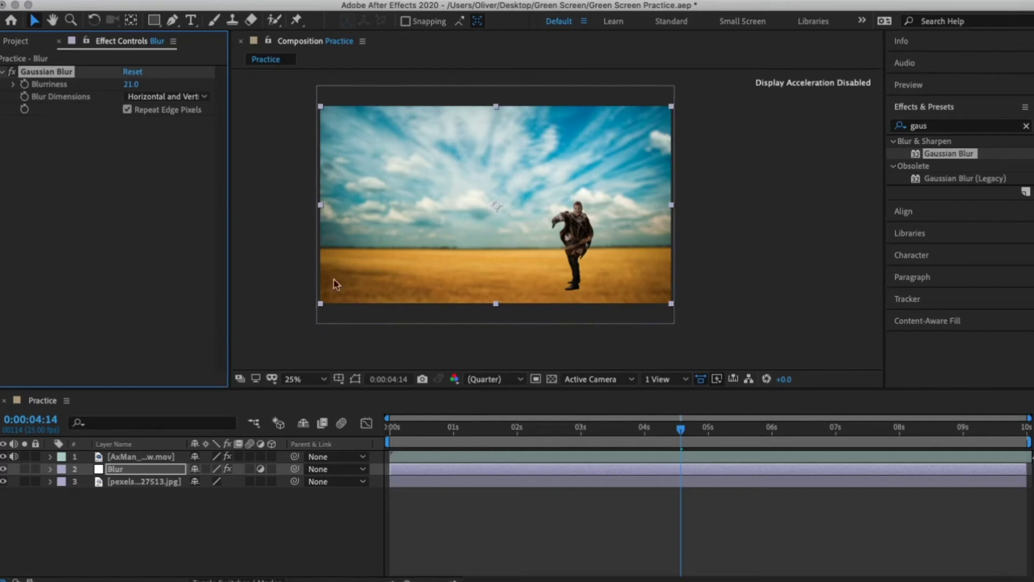
left_click(244, 528)
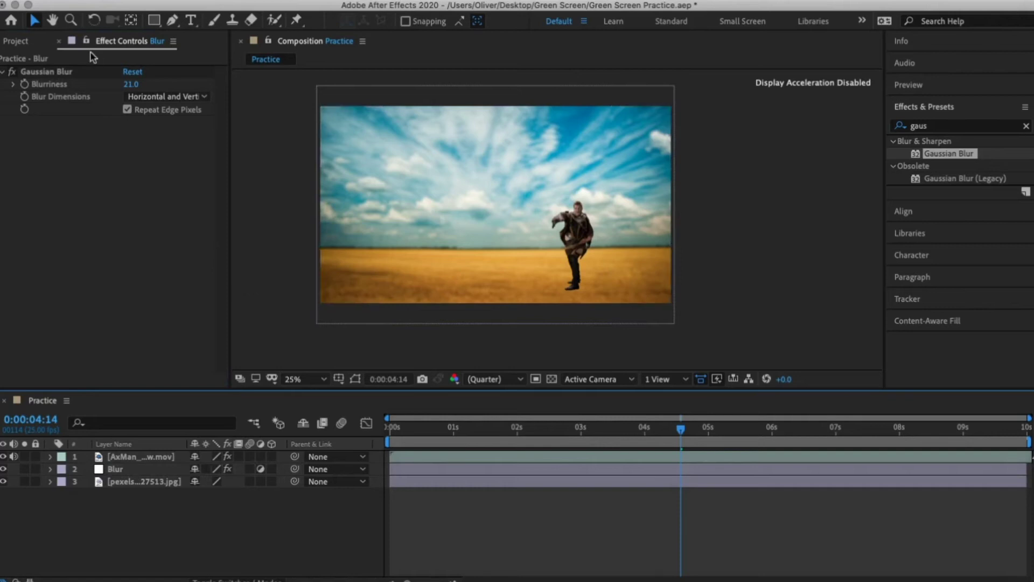
- Draw a wide rectangular mask on the Blur layer across the field around the man's feet, and invert it
left_click(121, 457)
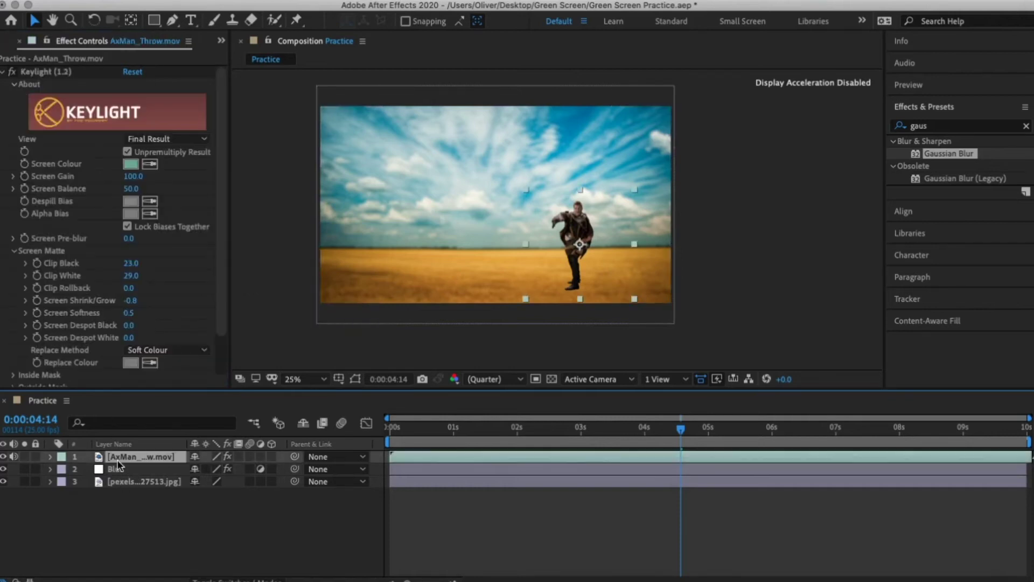
left_click(115, 469)
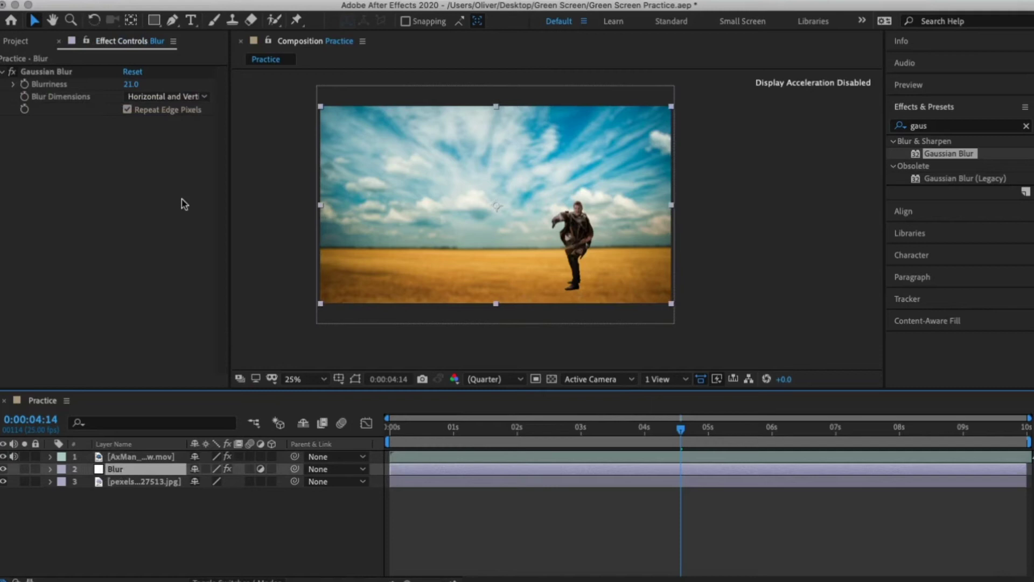
left_click(155, 20)
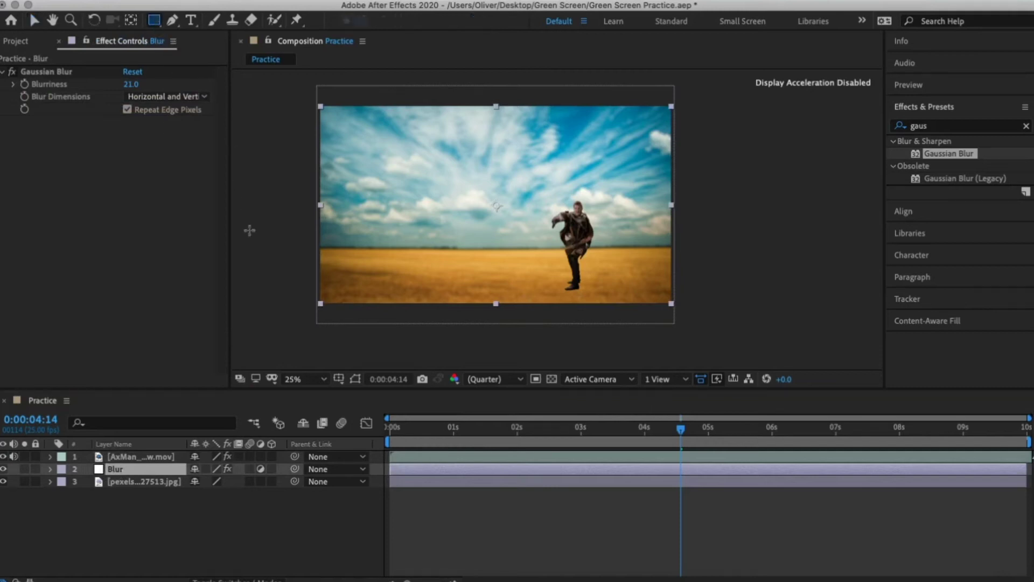
left_click_drag(283, 262, 703, 292)
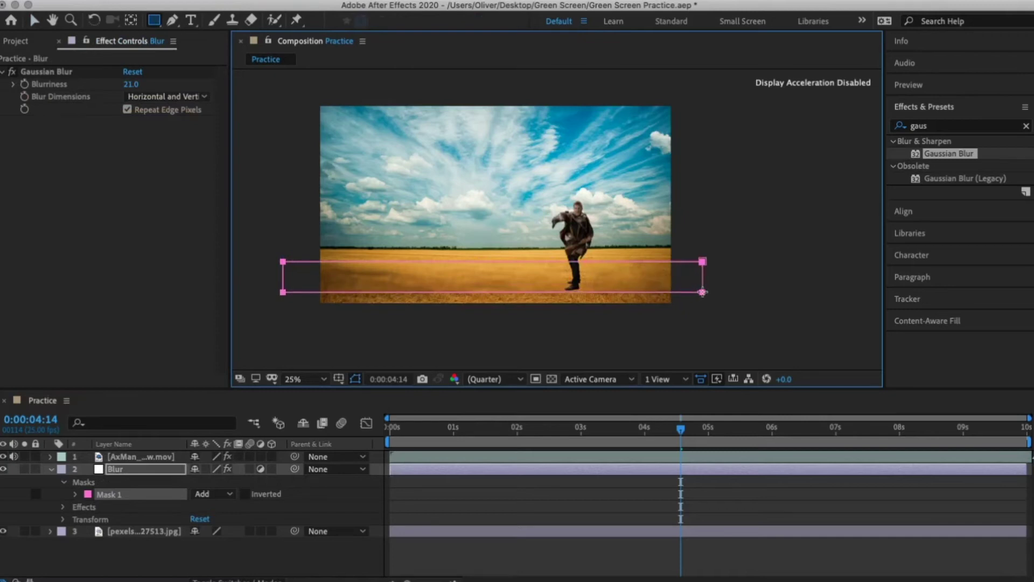
left_click_drag(703, 292, 702, 295)
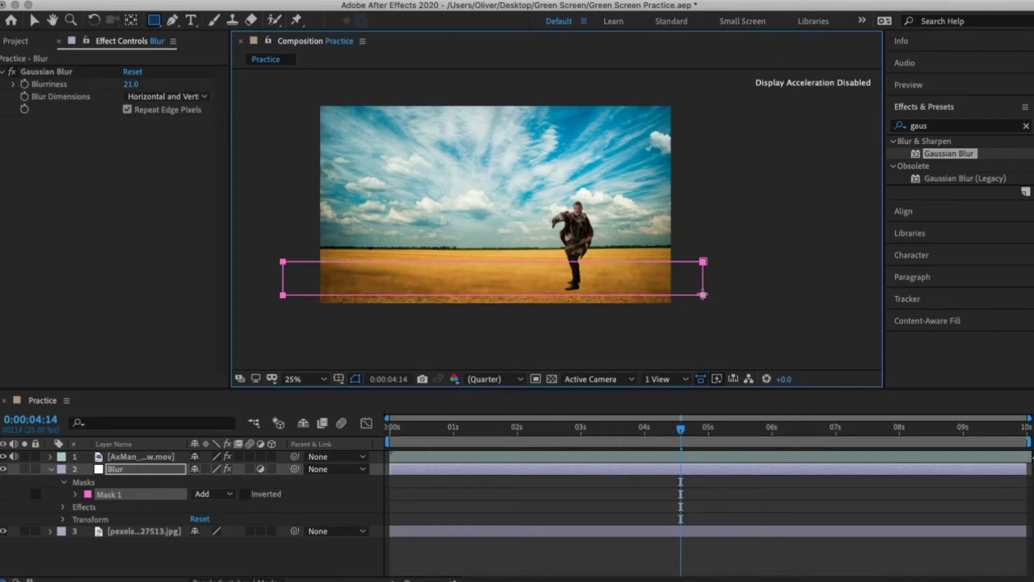
left_click(246, 495)
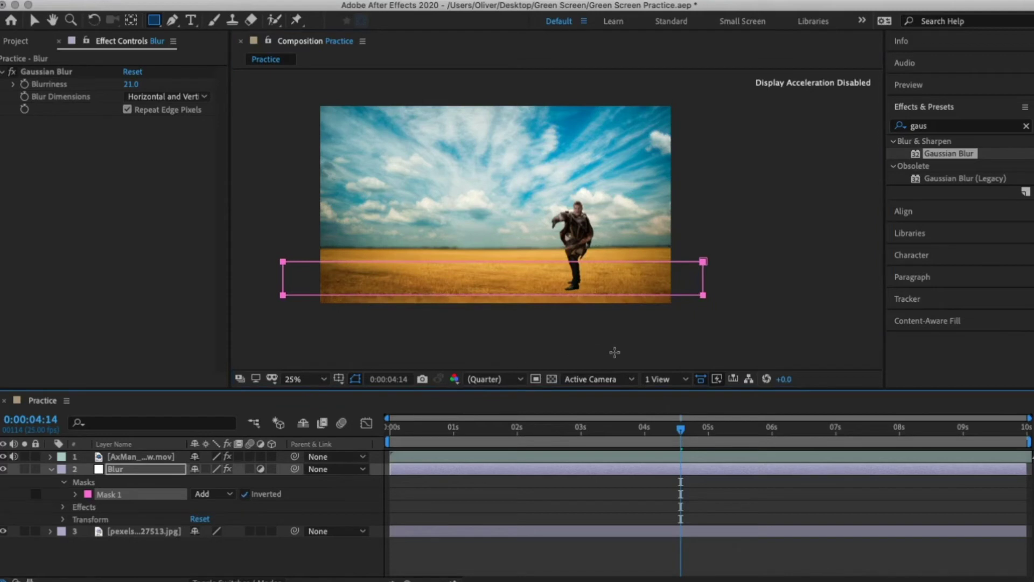
- Hide the mask outline and examine the blur's edges on the field around the man's feet
left_click(355, 380)
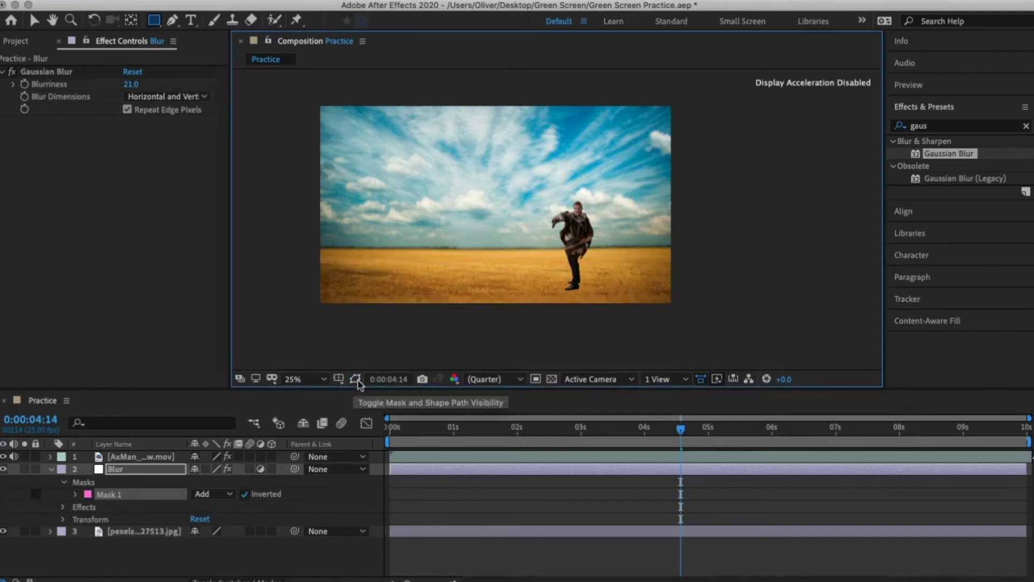
left_click(356, 380)
left_click(355, 380)
left_click(355, 380)
left_click(356, 380)
scroll(396, 312, "down", 1)
scroll(396, 311, "up", 2)
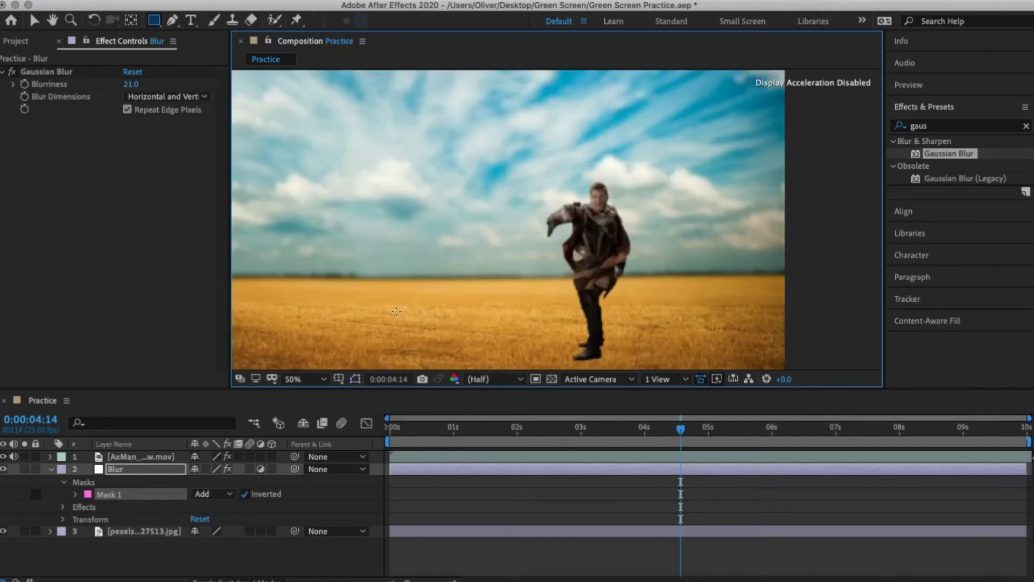
left_click_drag(397, 312, 407, 234)
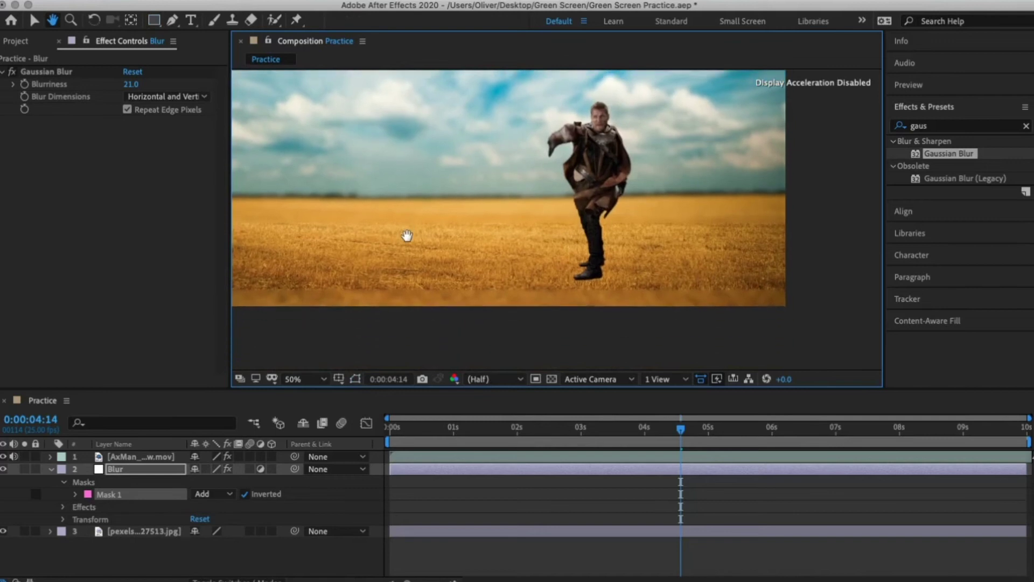
scroll(407, 236, "up", 1)
scroll(406, 235, "down", 1)
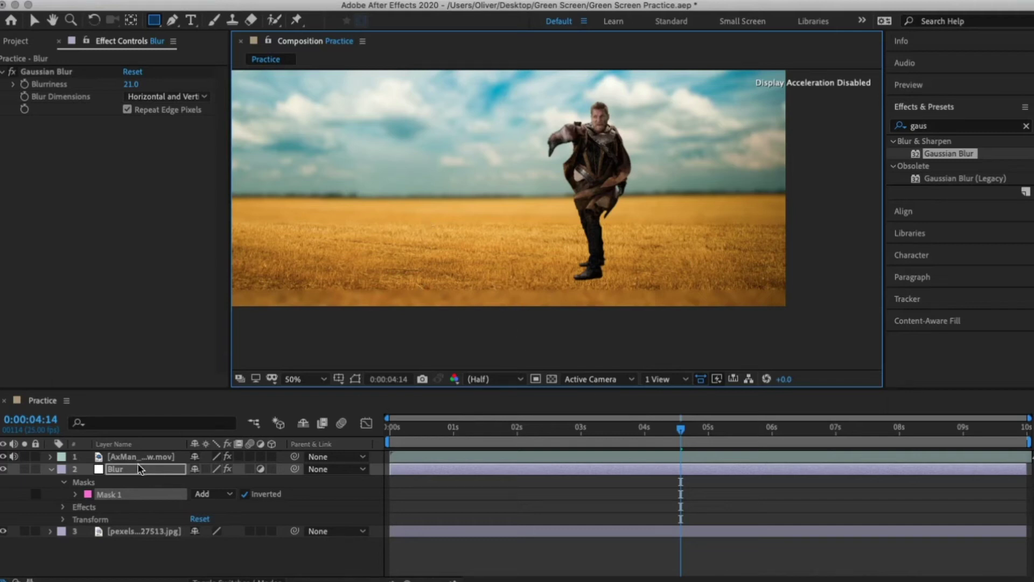
- Set Mask 1's feather to 76 pixels and its expansion to -37 pixels on the Blur layer
left_click(76, 494)
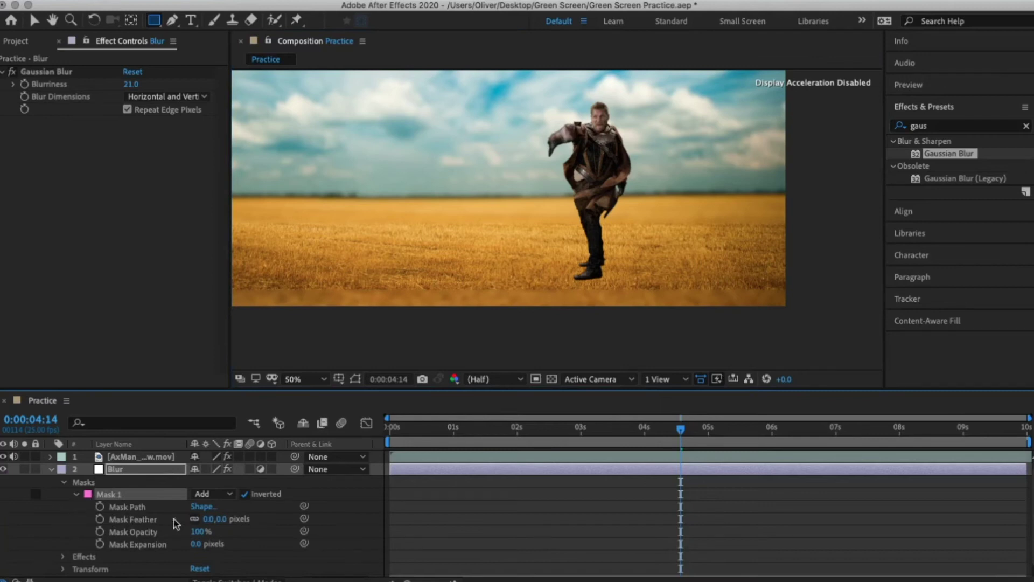
left_click_drag(210, 520, 261, 517)
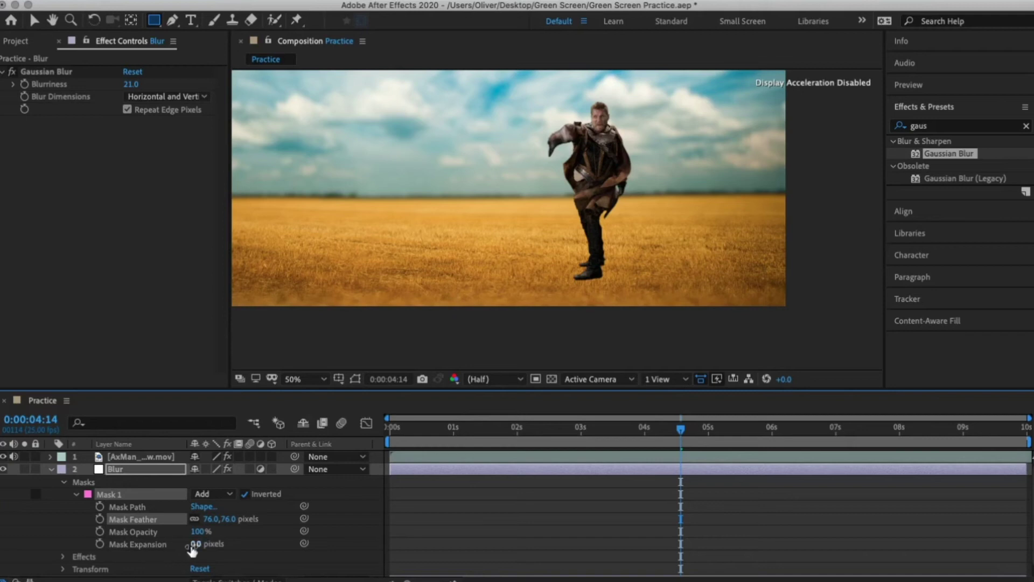
left_click_drag(195, 544, 147, 546)
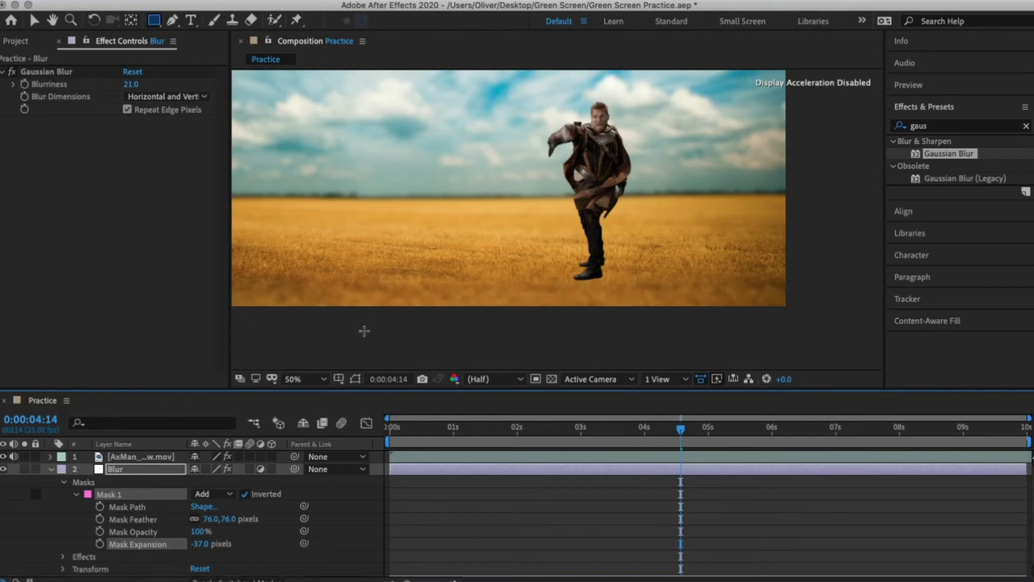
- Examine the softened blur transition on the field both close up and in the whole frame, collapsing the Blur layer's properties
key("comma")
key("period")
key("comma")
key("period")
key("comma")
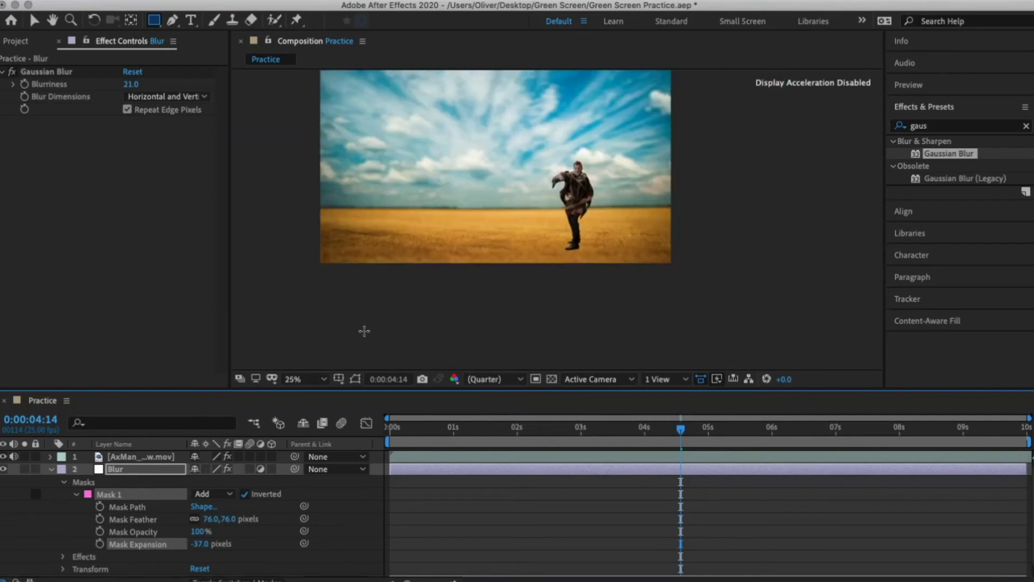
key("period")
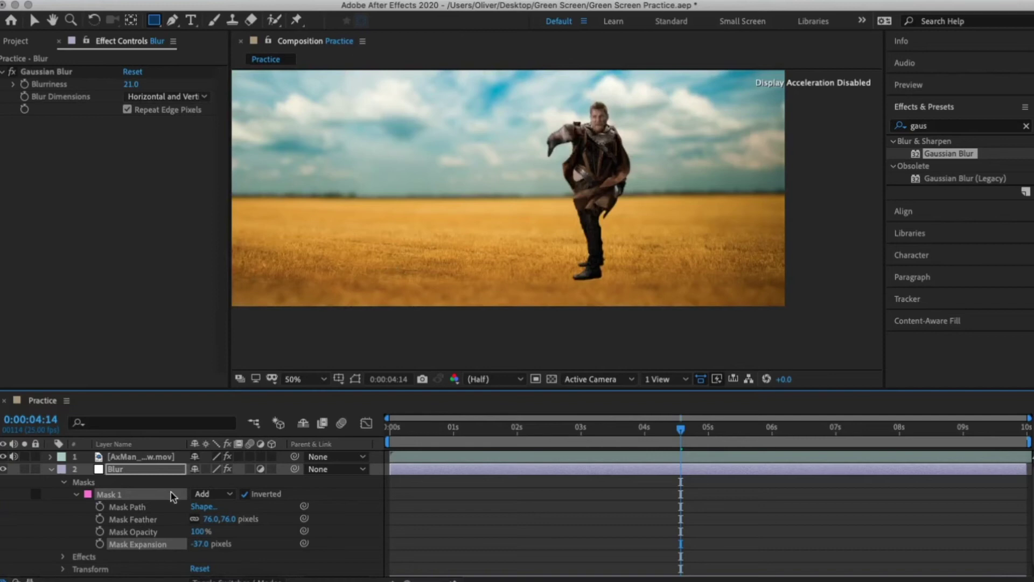
left_click(51, 470)
left_click(93, 526)
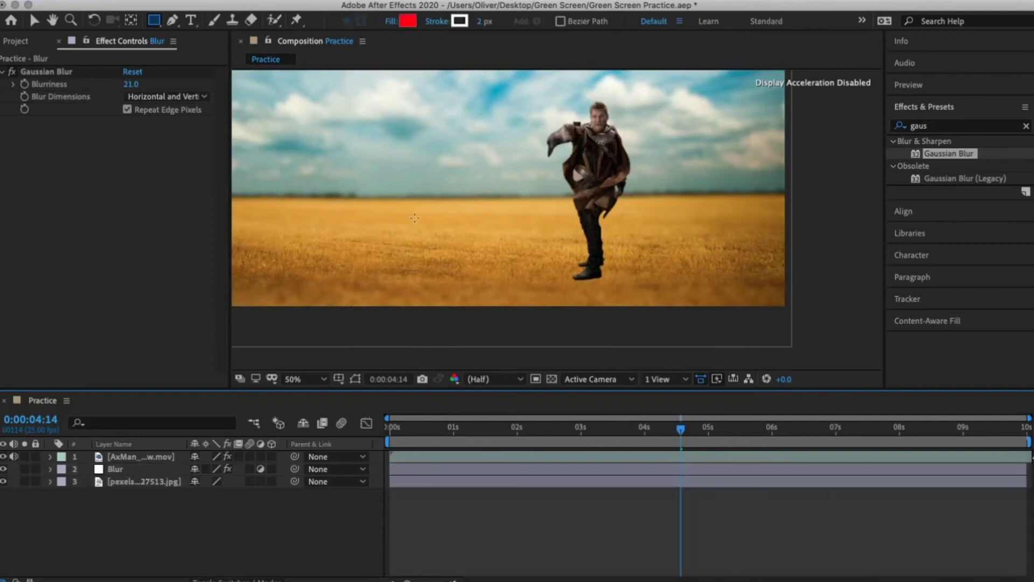
key("period")
key("comma")
key("comma")
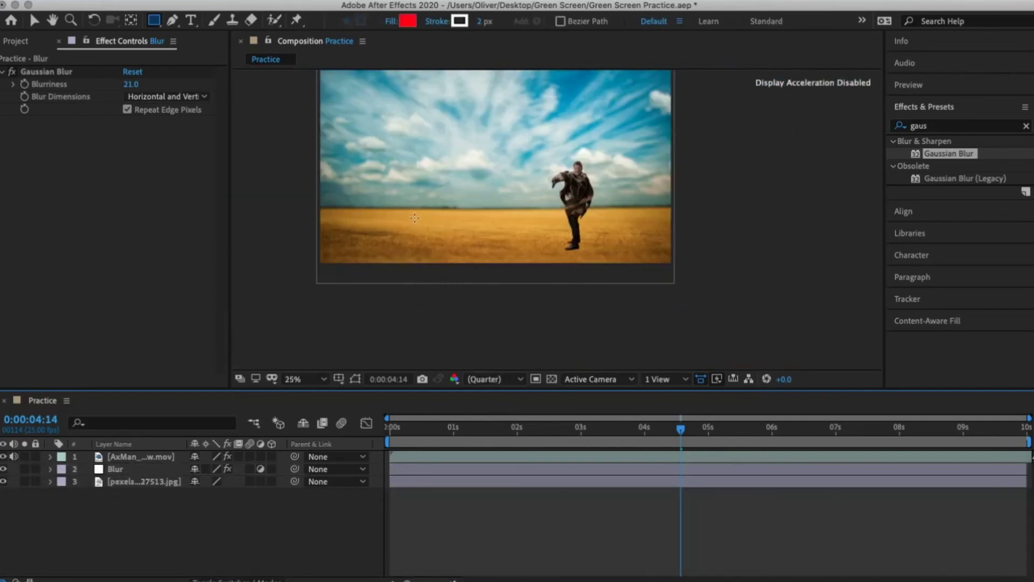
key("period")
key("comma")
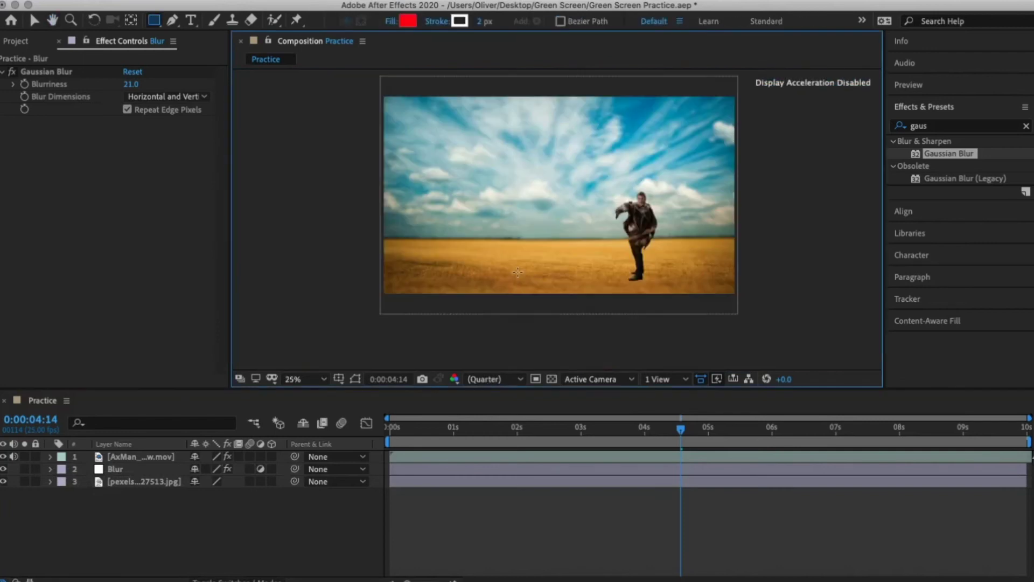
- Examine how the man blends with the blurred sky and field, both close up and in the whole frame
scroll(510, 261, "up", 2)
key("comma")
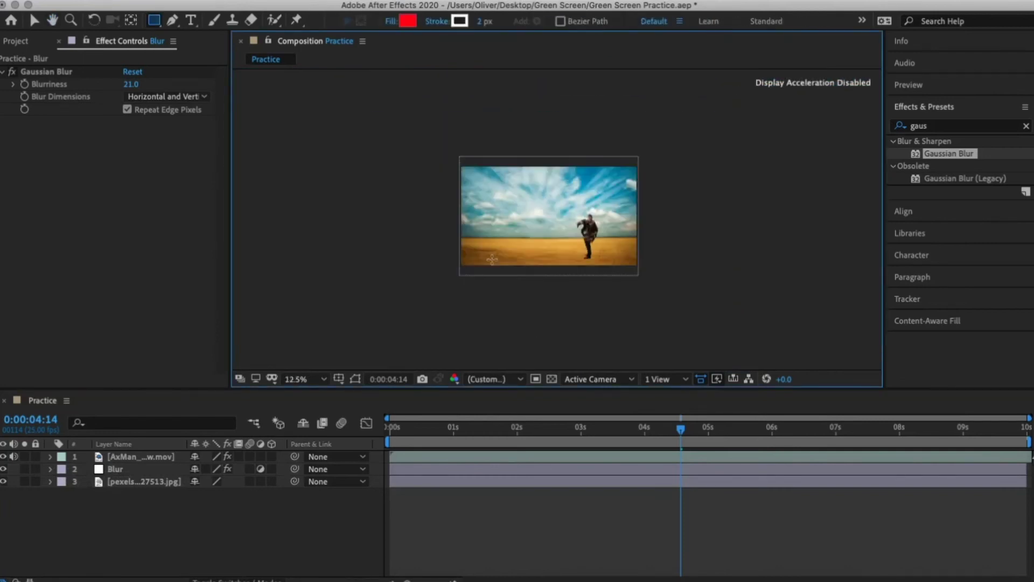
key("period")
key("period")
key("h")
key("comma")
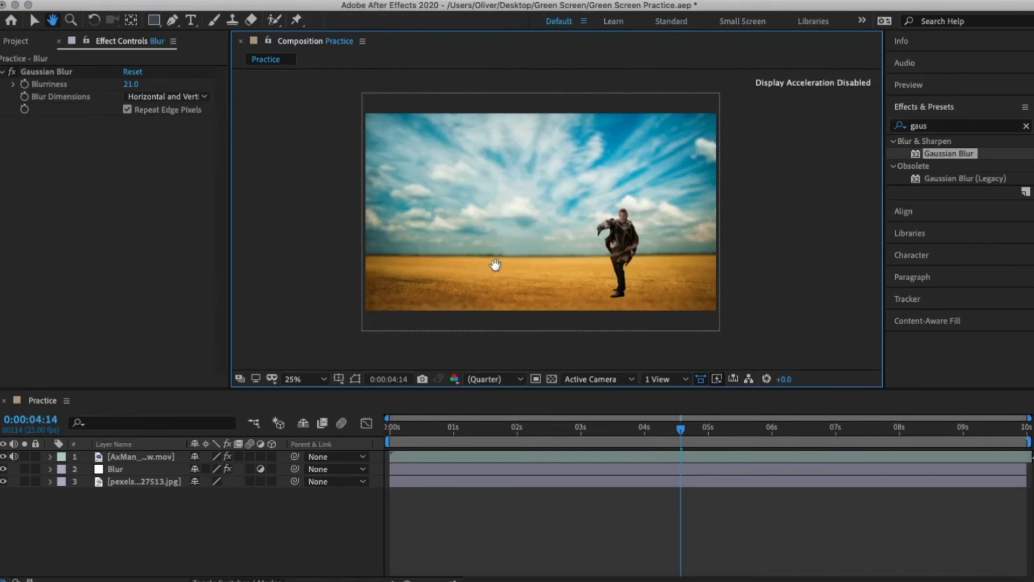
key("q")
left_click(142, 512)
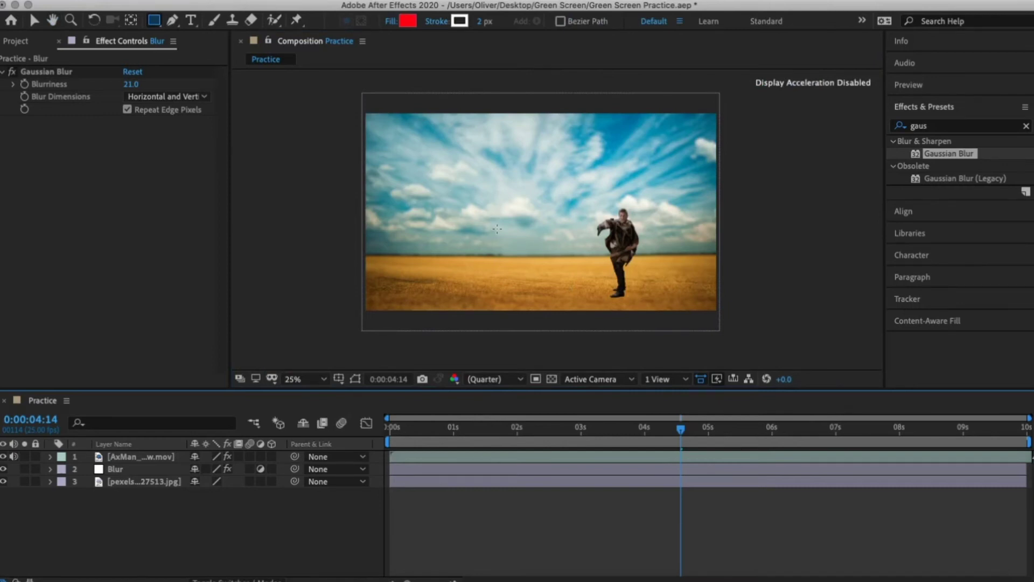
key("period")
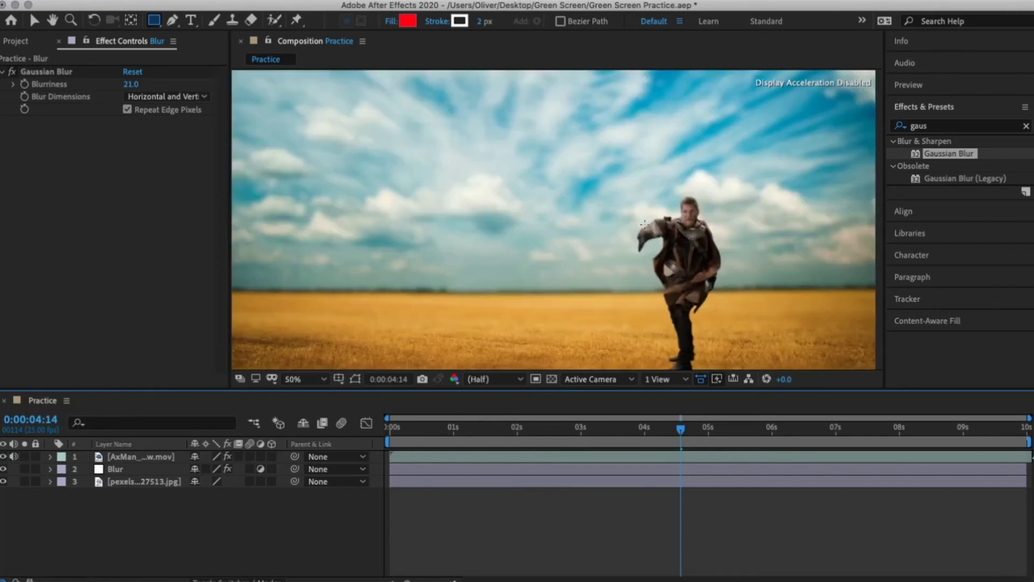
key("comma")
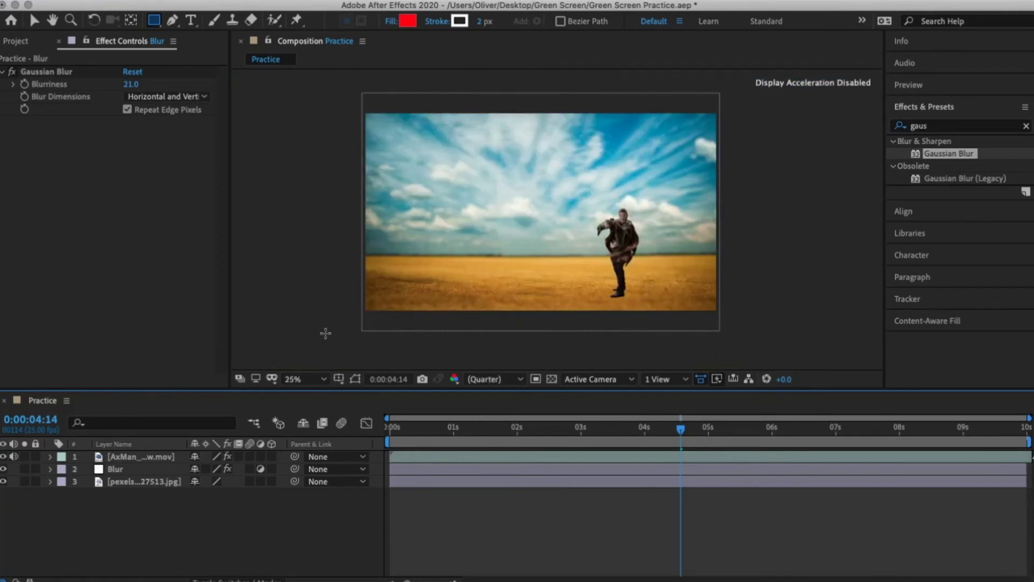
- Find the Lumetri Color effect and apply it to the AxMan_Throw.mov layer
left_click(1026, 126)
left_click(994, 126)
type("lumetr")
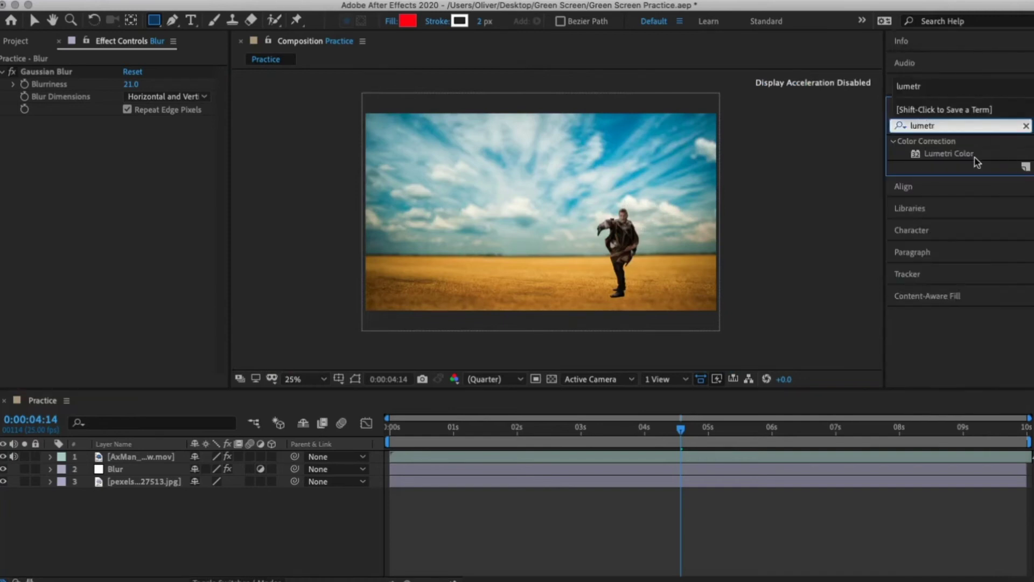
left_click_drag(975, 156, 627, 246)
key("v")
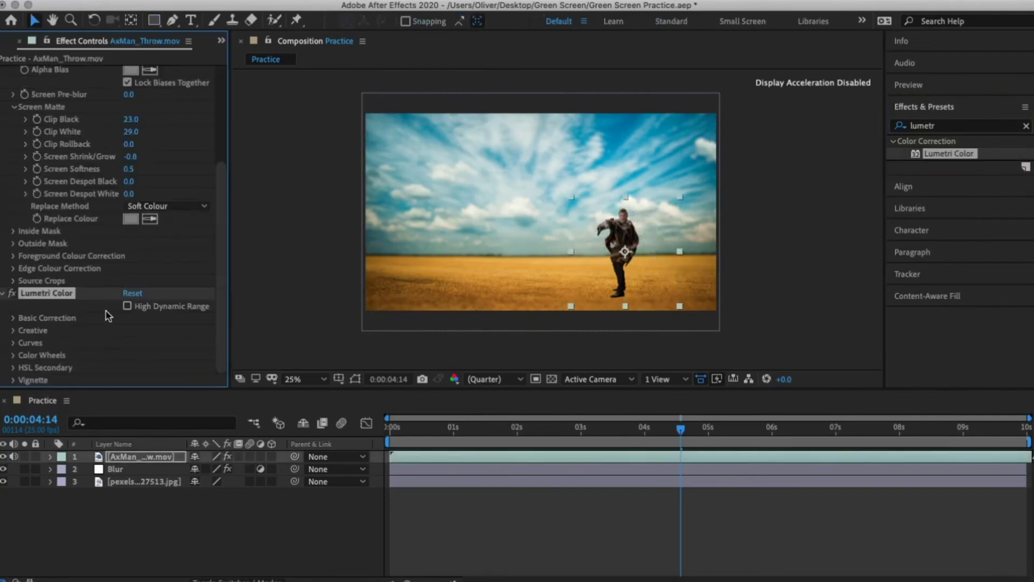
- Warm up the man by setting the Lumetri Color white balance temperature to 73 in Basic Correction
left_click(13, 318)
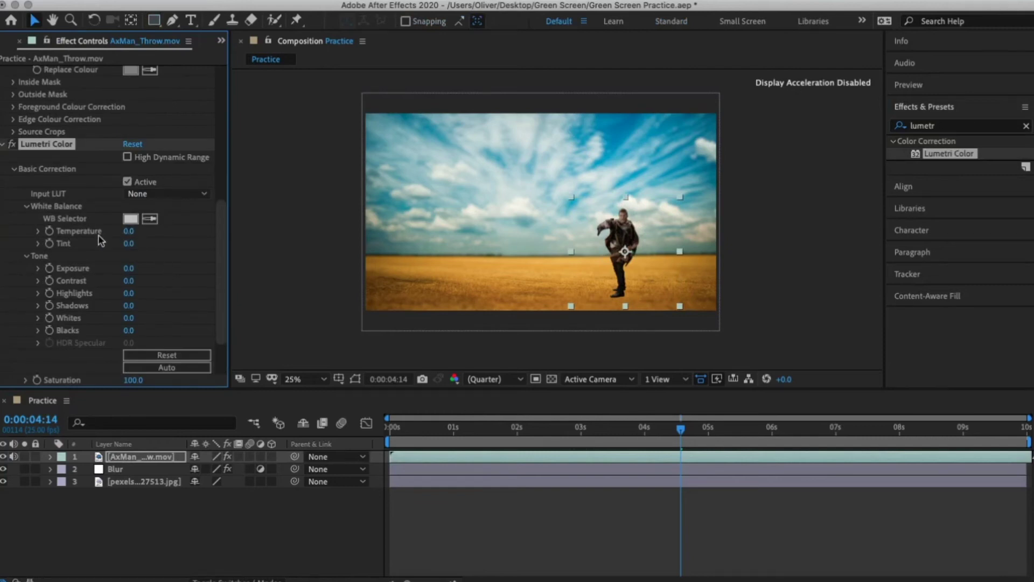
left_click_drag(129, 230, 187, 235)
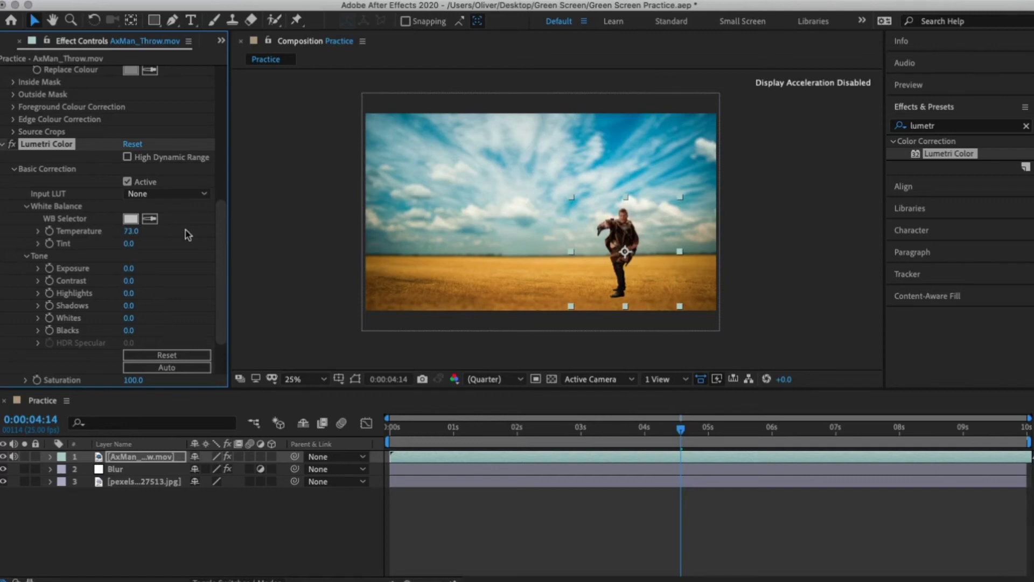
left_click(315, 290)
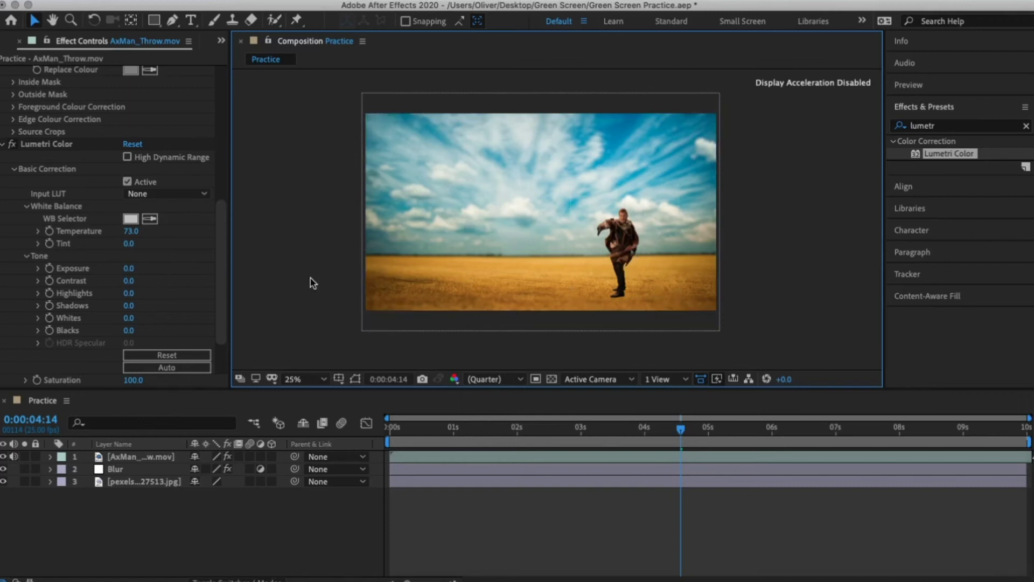
- Create a black solid at composition size, 1920 × 1080 px, named Letter Box top
left_click(141, 515)
right_click(141, 515)
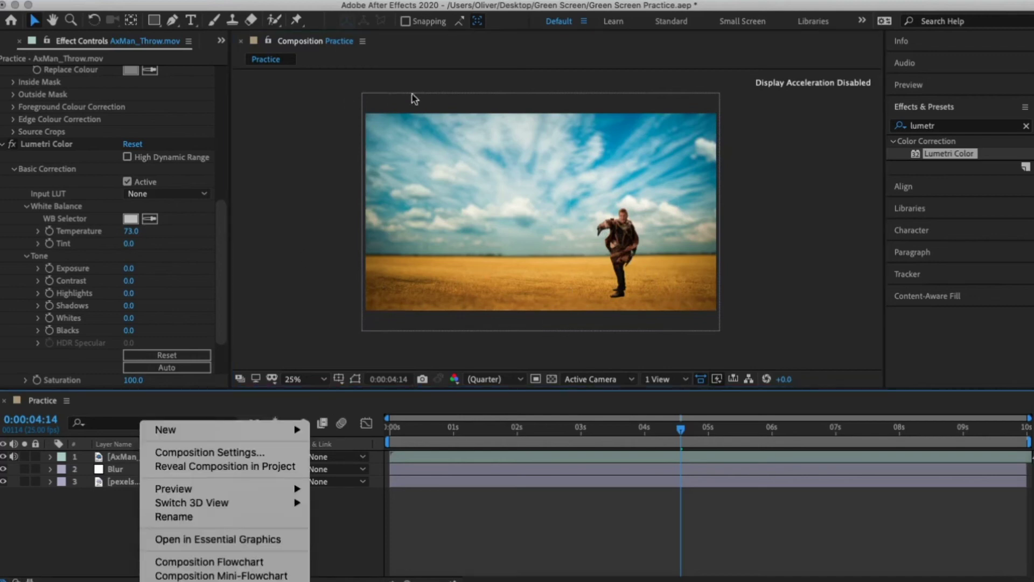
left_click(96, 523)
right_click(96, 524)
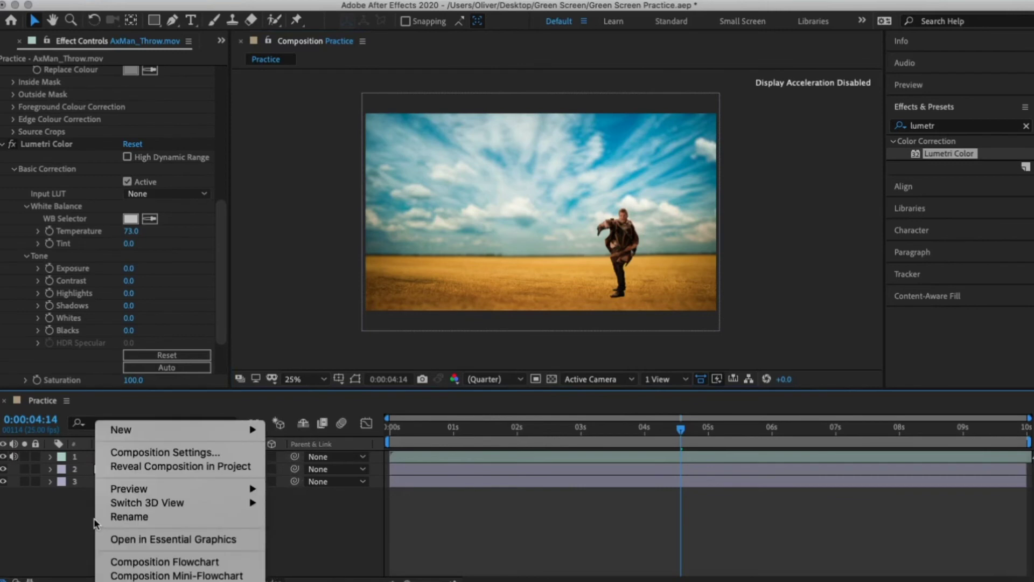
mouse_move(167, 422)
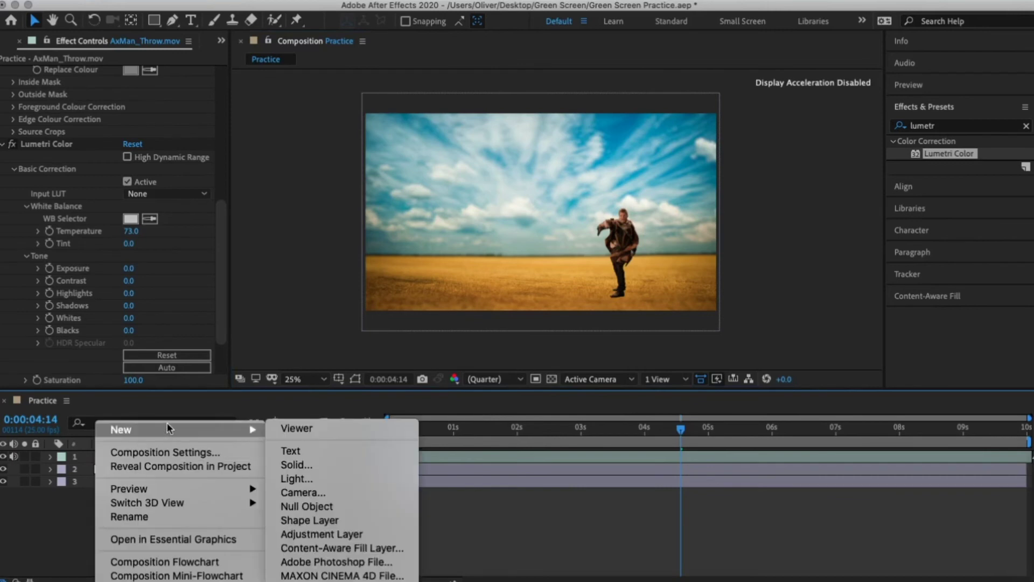
left_click(316, 465)
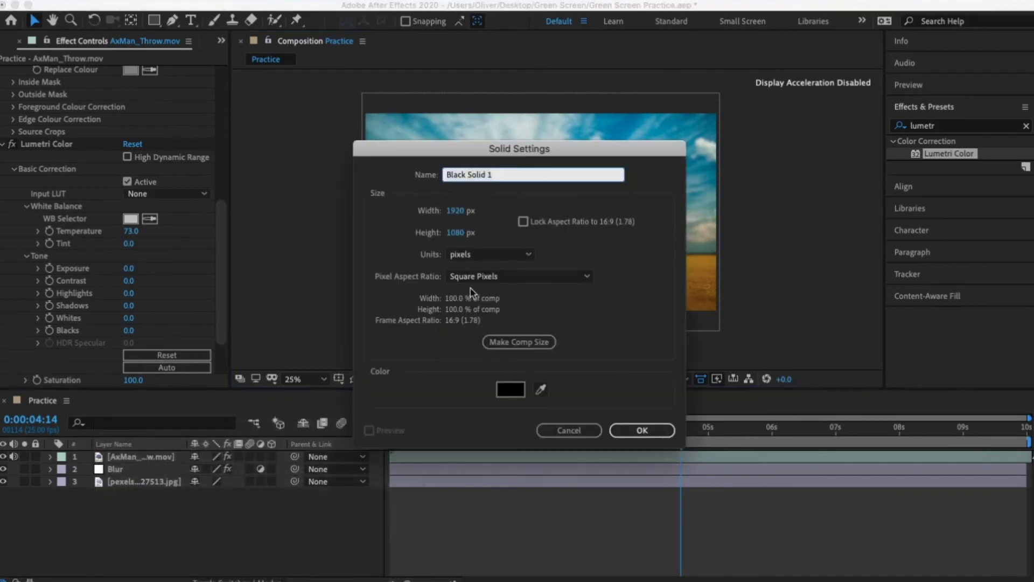
left_click(499, 342)
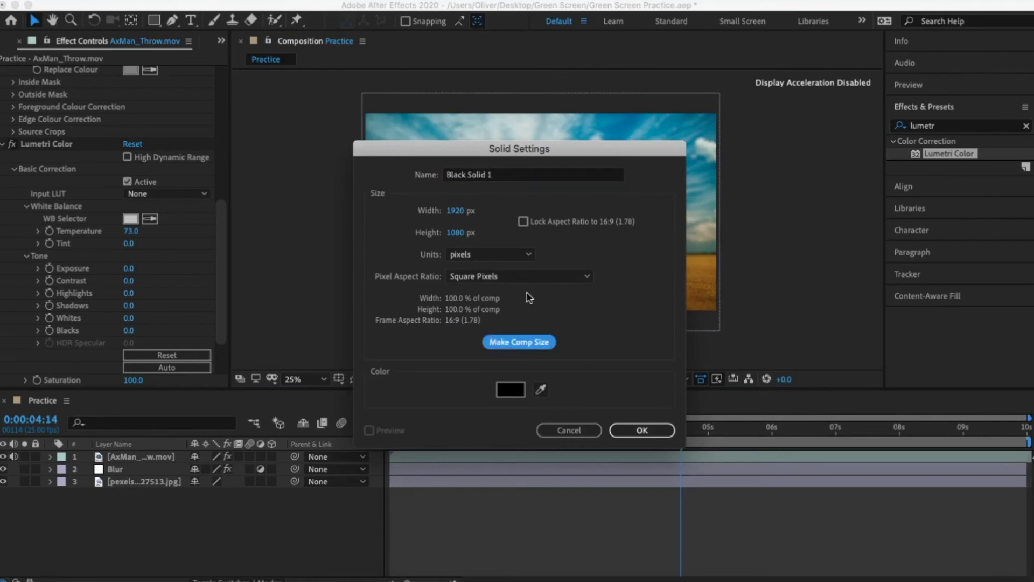
left_click(504, 175)
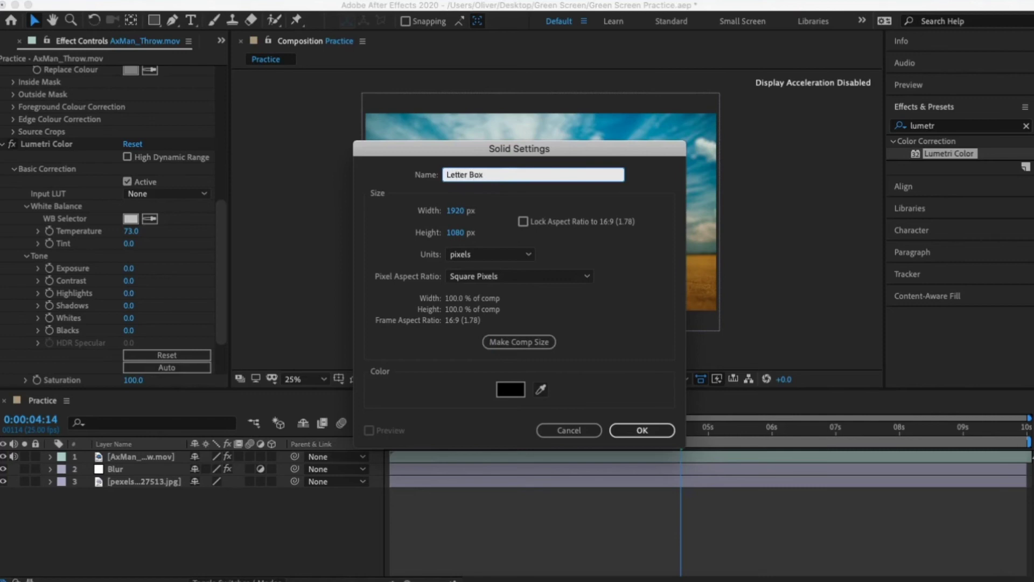
left_click(518, 342)
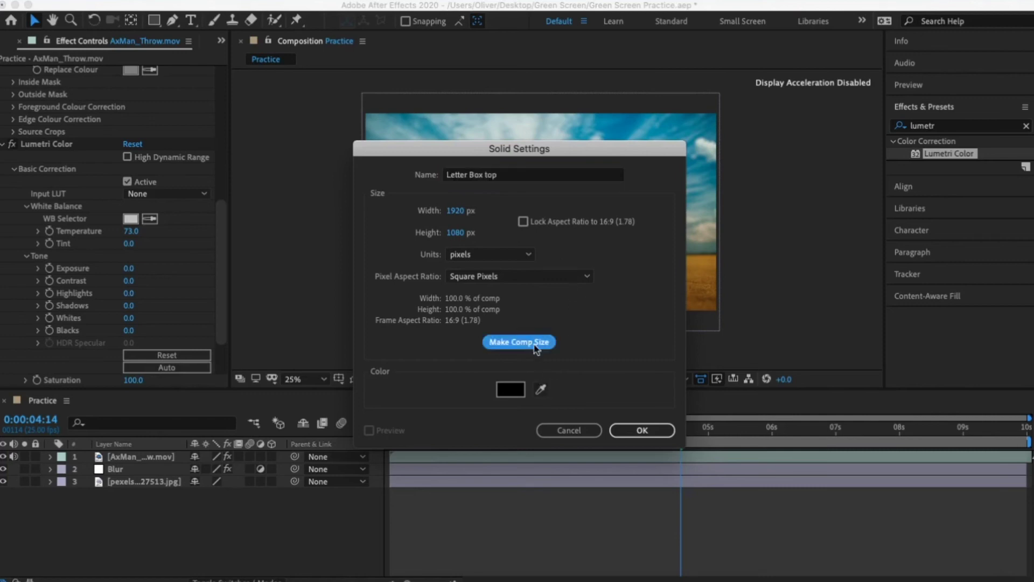
left_click(641, 430)
- Squash the Letter Box top solid into a full-width horizontal band and position it at 960, 113 along the frame's upper edge
left_click_drag(541, 313, 538, 244)
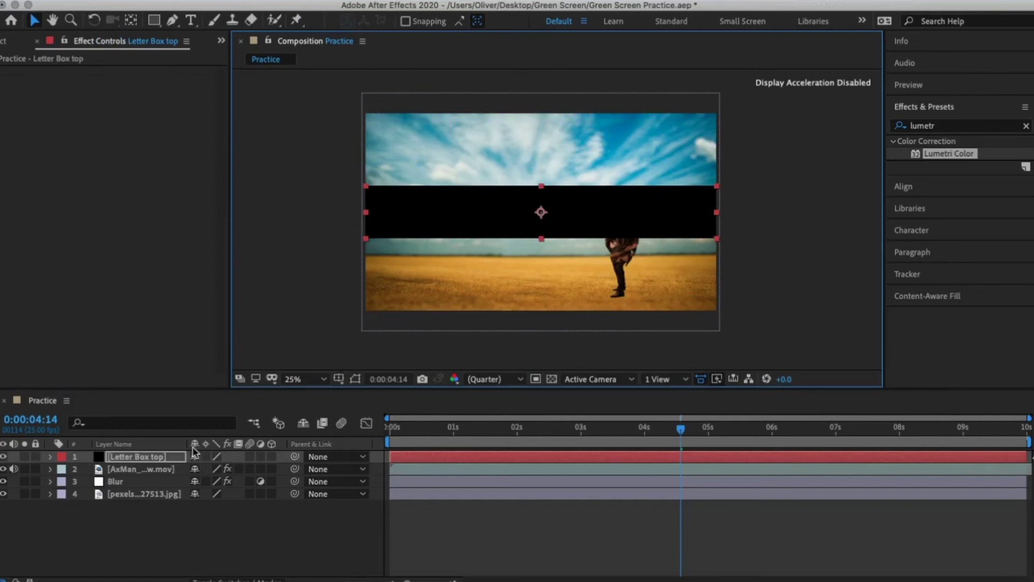
left_click(163, 459)
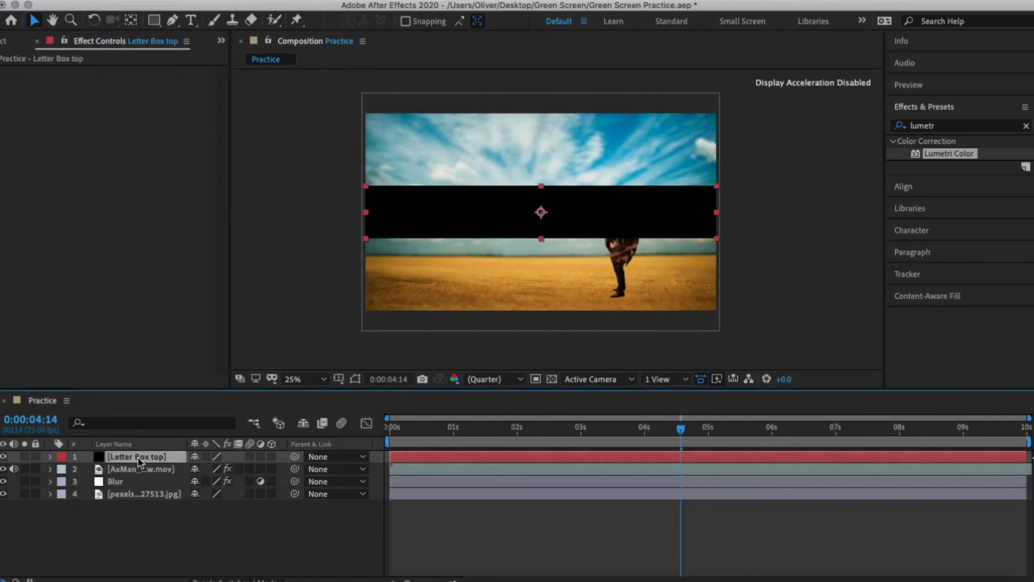
key("p")
left_click_drag(223, 469, 134, 461)
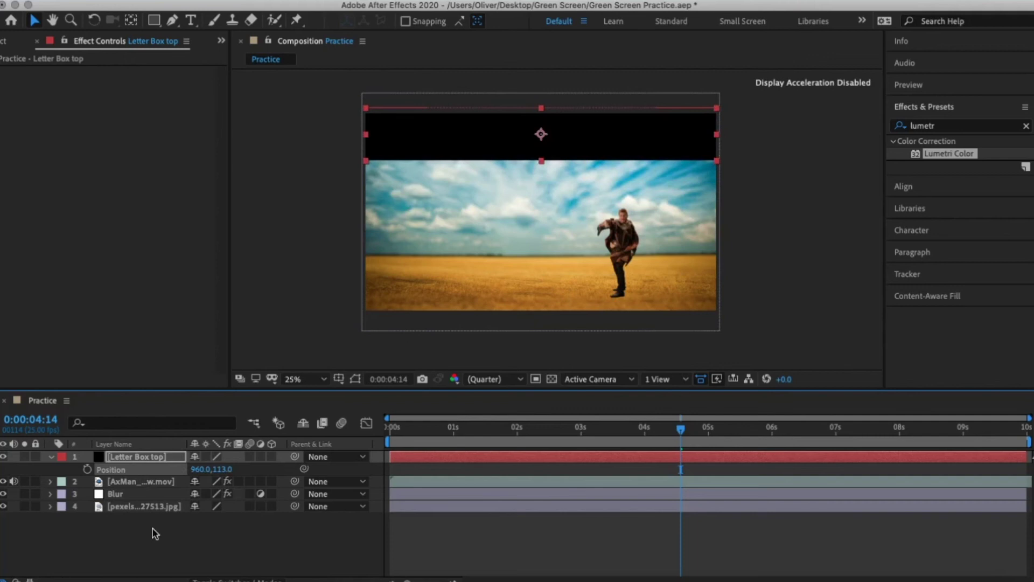
left_click(155, 533)
left_click(51, 457)
- Duplicate the Letter Box top layer and rename the copy Letter Box bottom
left_click(112, 458)
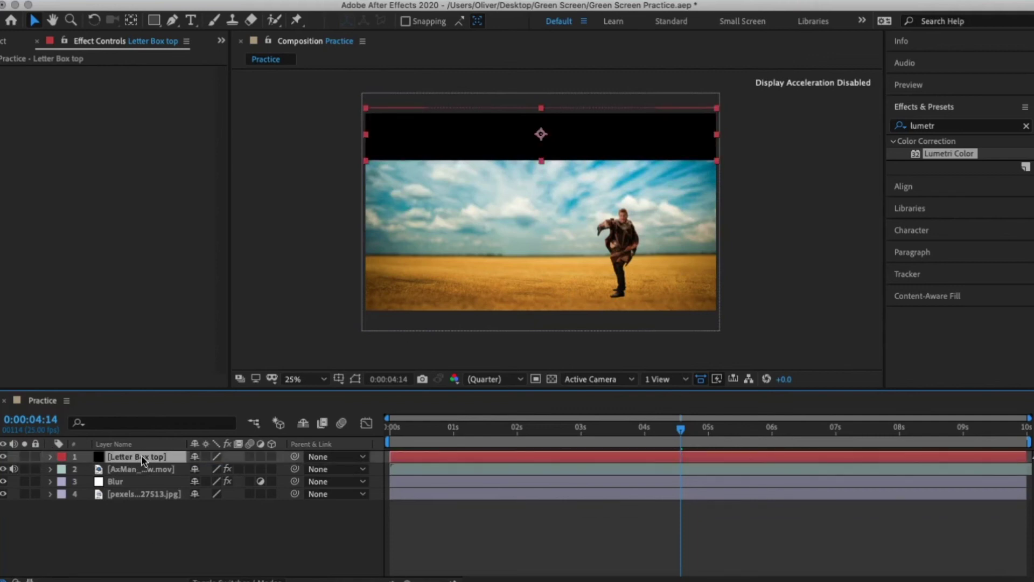
key("ctrl+d")
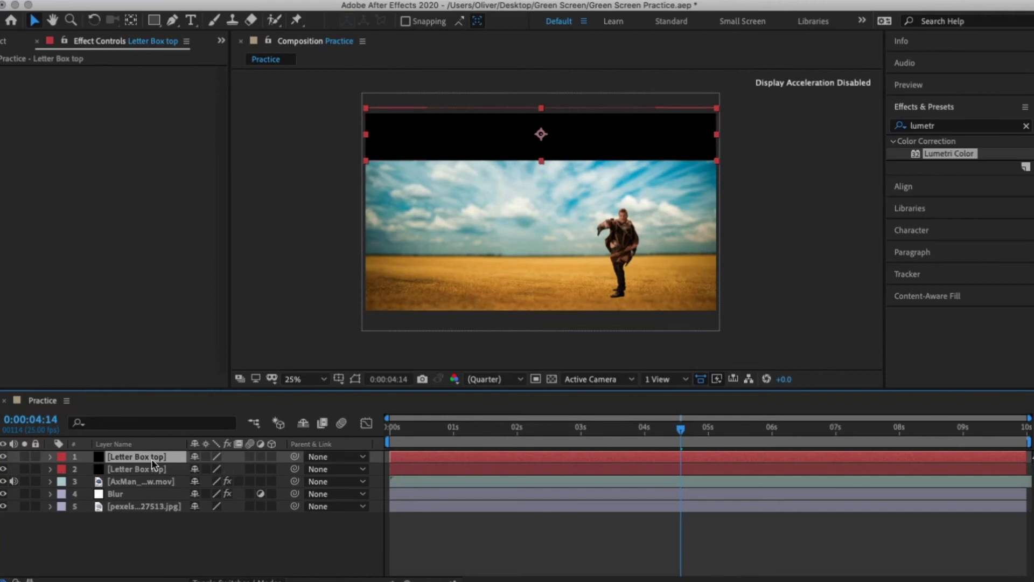
key("Return")
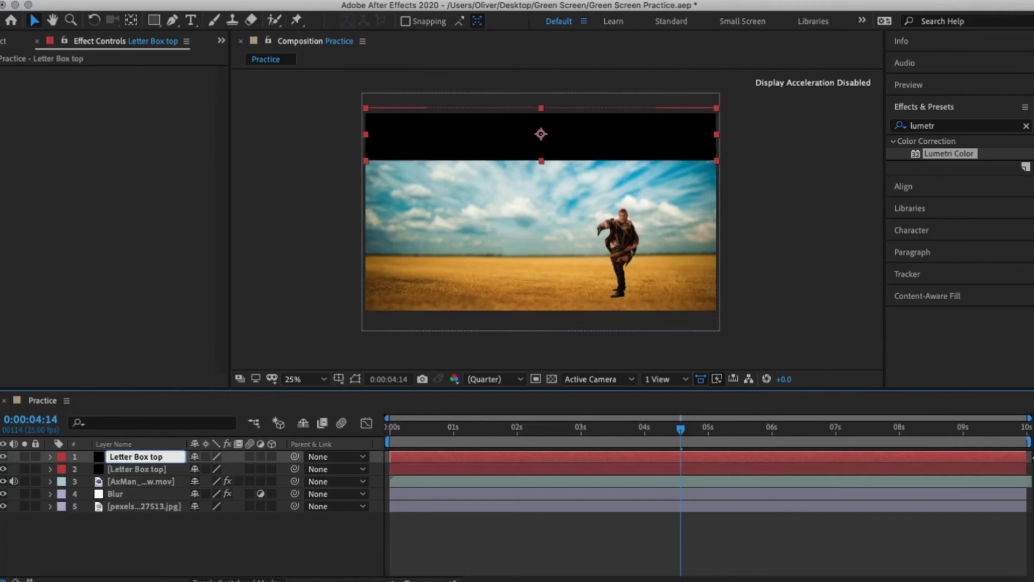
type("Letter Box bottom")
left_click(150, 520)
- Set the Letter Box bottom layer's position to 960, 967 along the frame's lower edge and collapse its properties
left_click(154, 456)
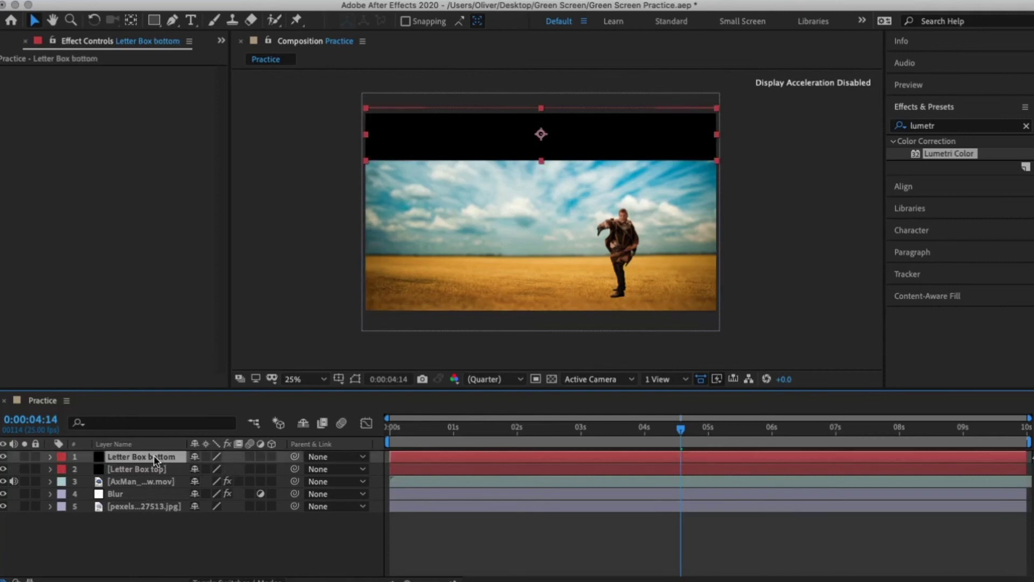
key("p")
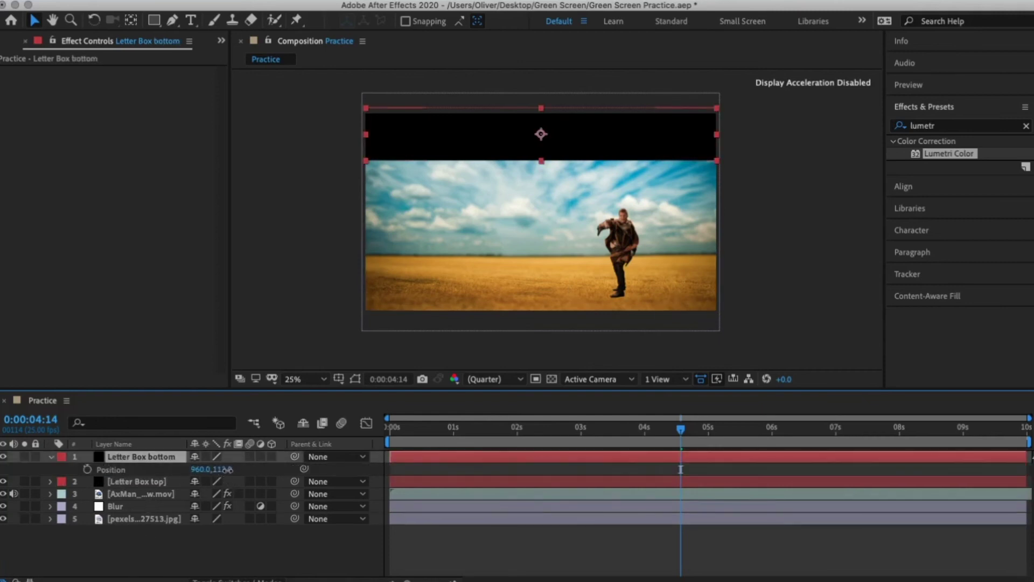
left_click_drag(228, 470, 504, 495)
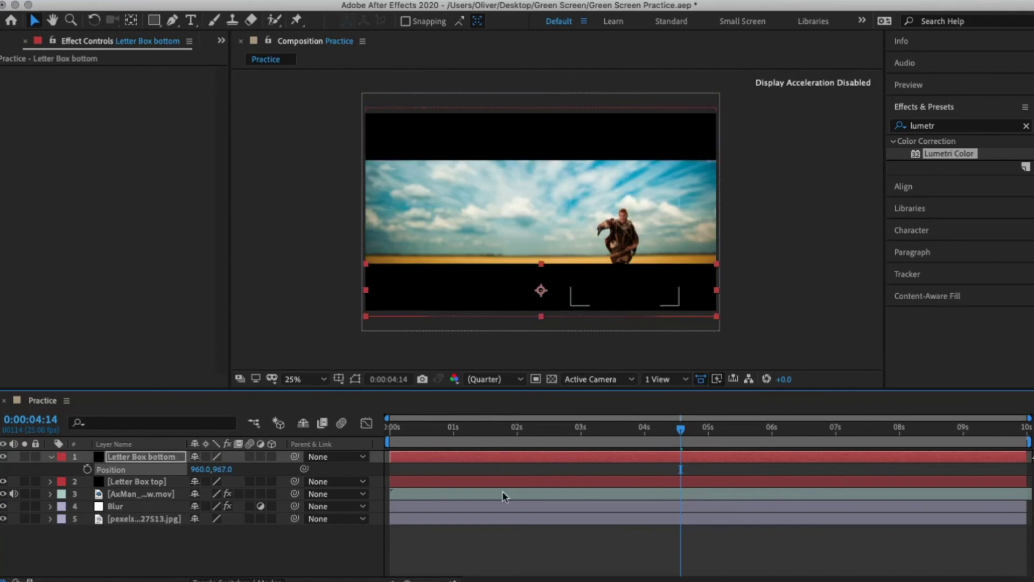
left_click(245, 542)
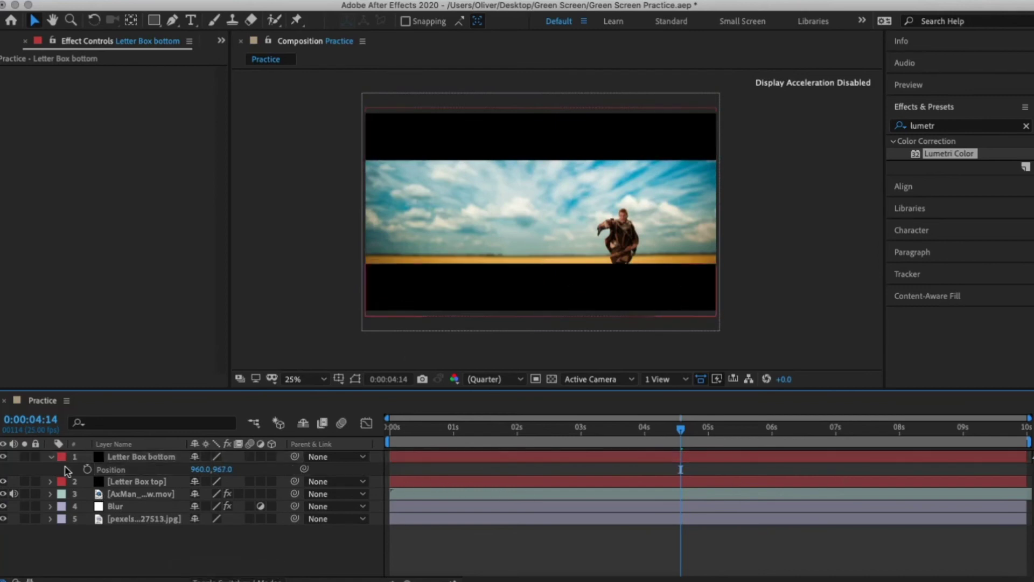
left_click(51, 456)
- Shift the AxMan_Throw, Blur and background image layers up together to reframe the man between the bars, and check the framing up to 0:00:05:15
left_click_drag(624, 428, 703, 427)
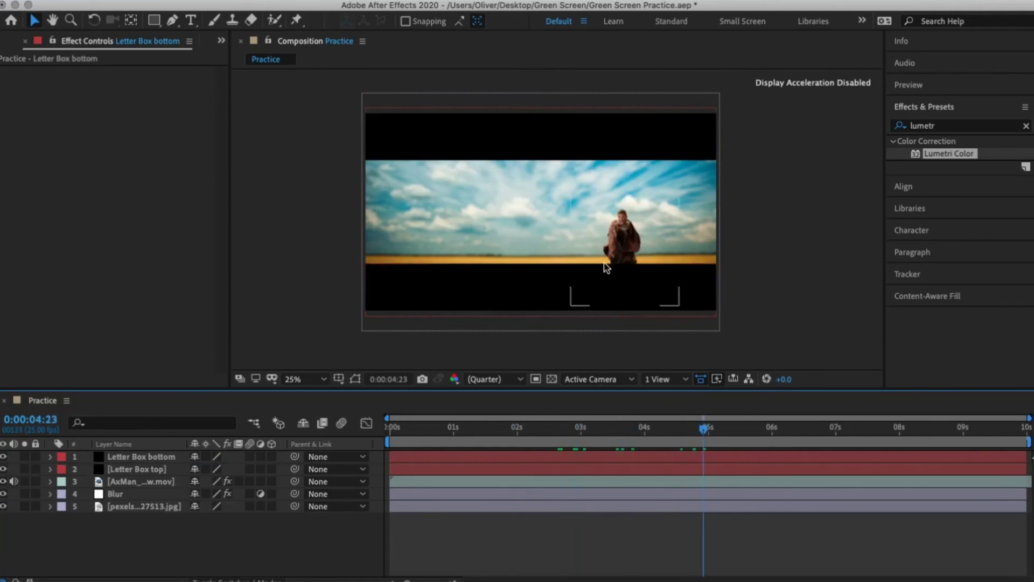
left_click(144, 481)
left_click(139, 507, "shift")
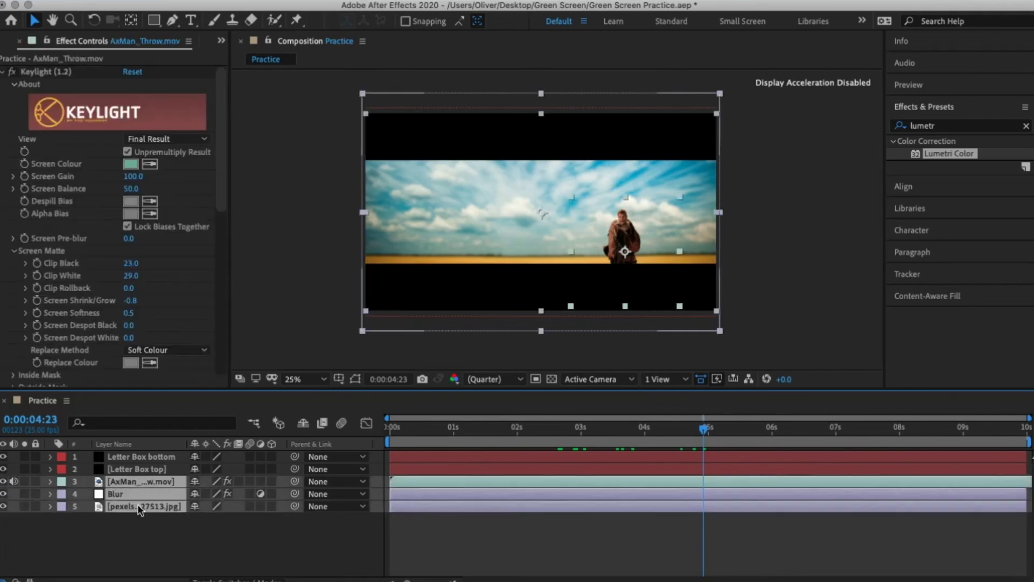
left_click_drag(664, 235, 660, 213)
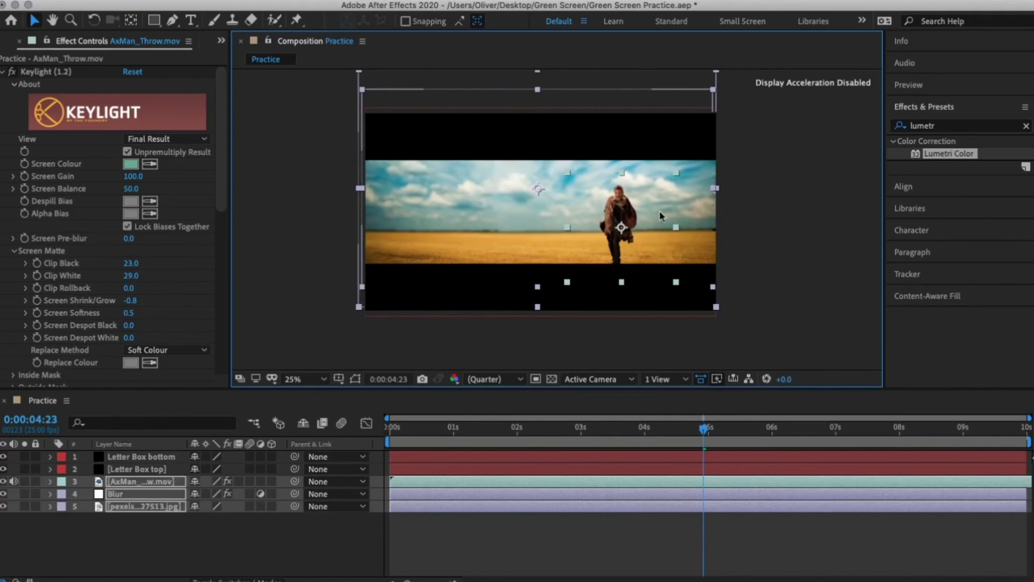
left_click_drag(704, 428, 750, 451)
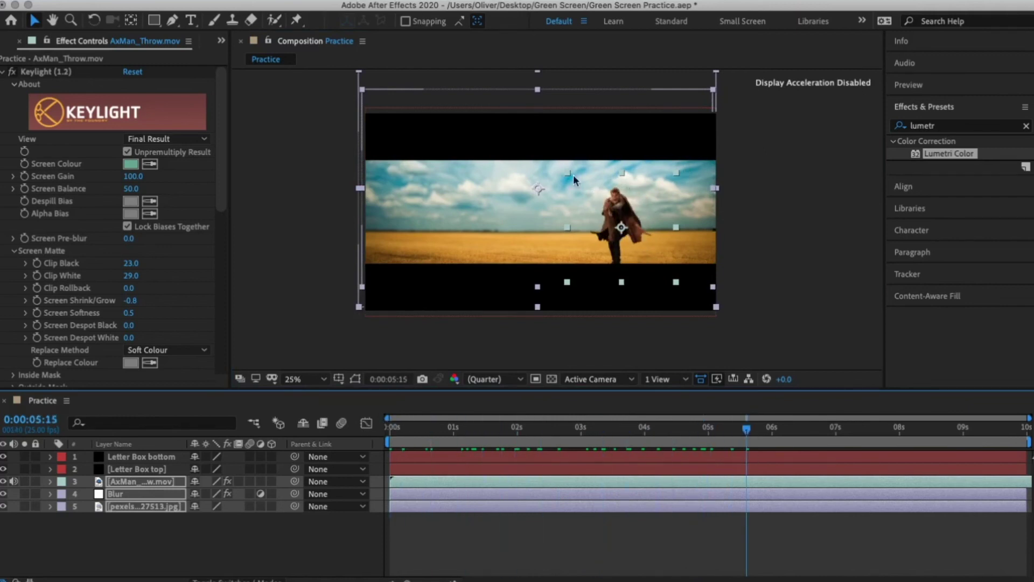
left_click(450, 297)
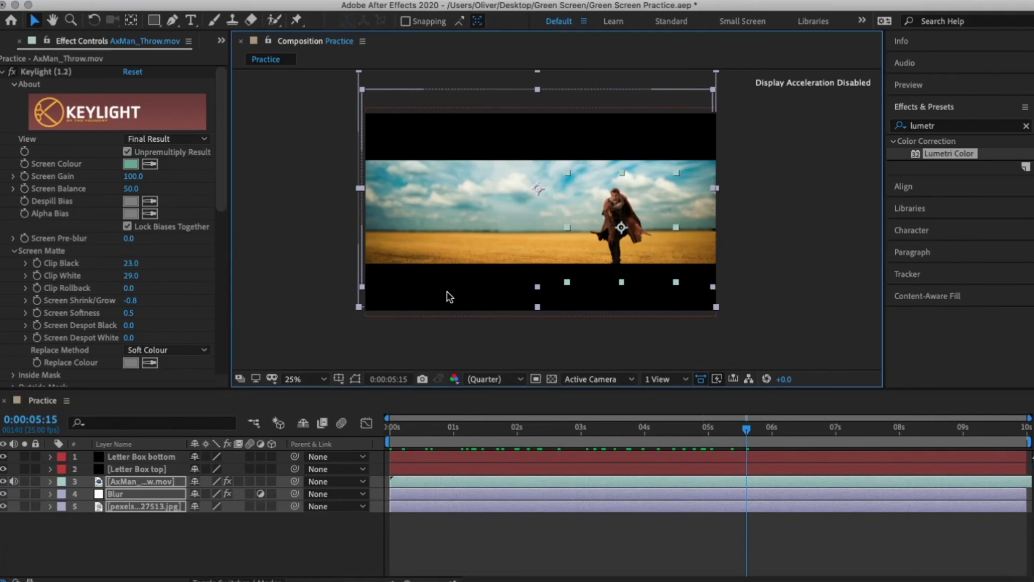
left_click(367, 345)
- Try a higher placement for the Letter Box top bar, and nudge it back down to where it was
left_click(419, 298)
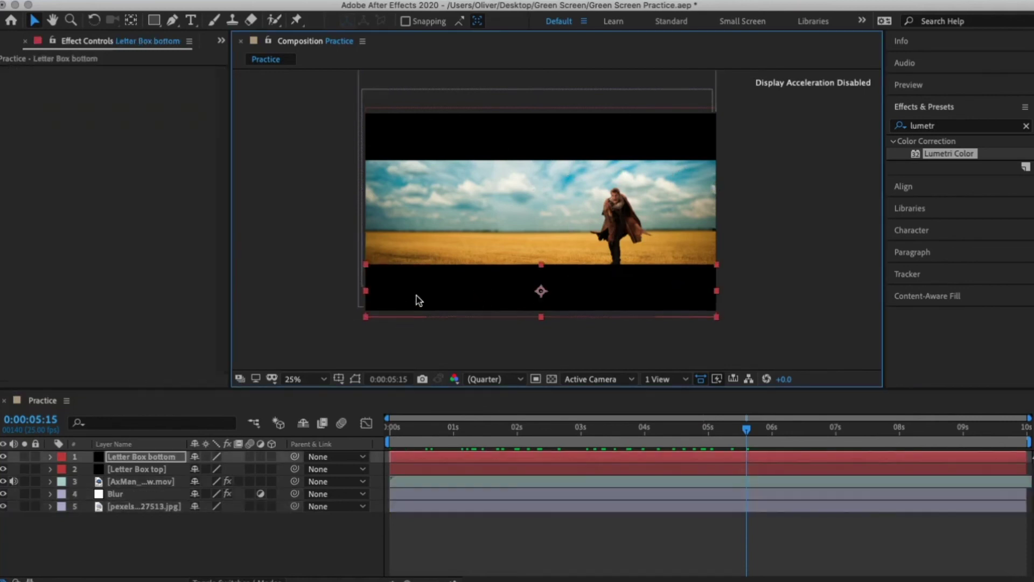
left_click(434, 142)
key("shift+Up")
key("shift+Up")
key("shift+Up")
key("shift+Up")
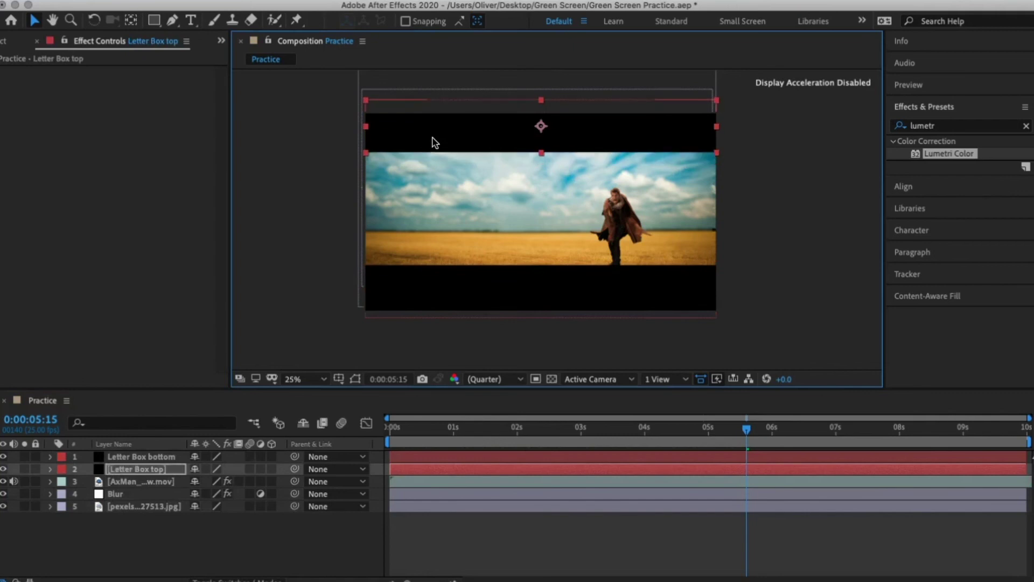
key("shift+Down")
key("shift+Down")
key("shift+Down")
key("shift+Down")
key("shift+Down")
key("shift+Down")
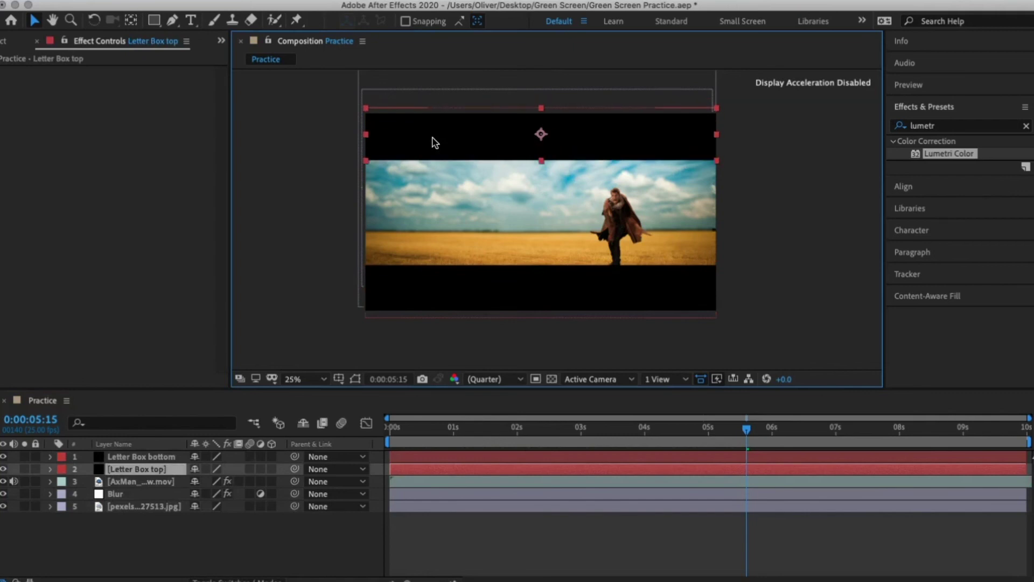
- Nudge the Letter Box top bar slightly upward and deselect it
key("shift+Up")
left_click(343, 198)
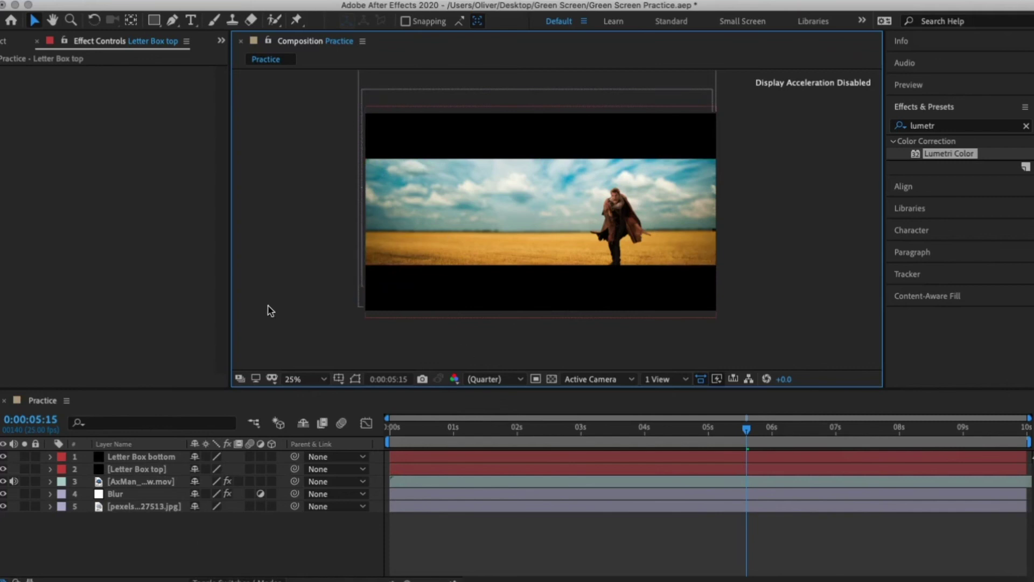
- Add a new adjustment layer and place it directly beneath the two Letter Box layers
right_click(236, 544)
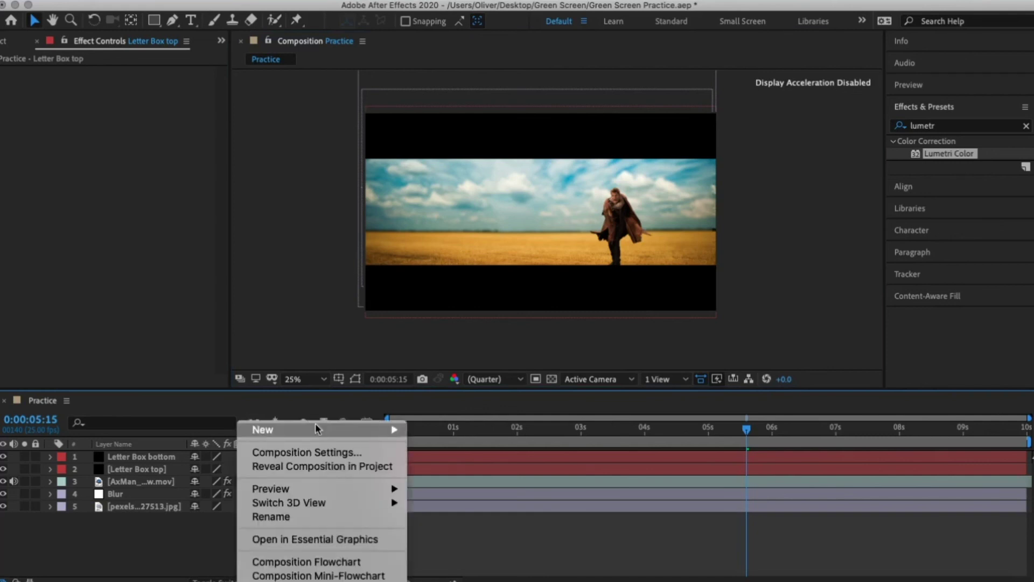
mouse_move(317, 429)
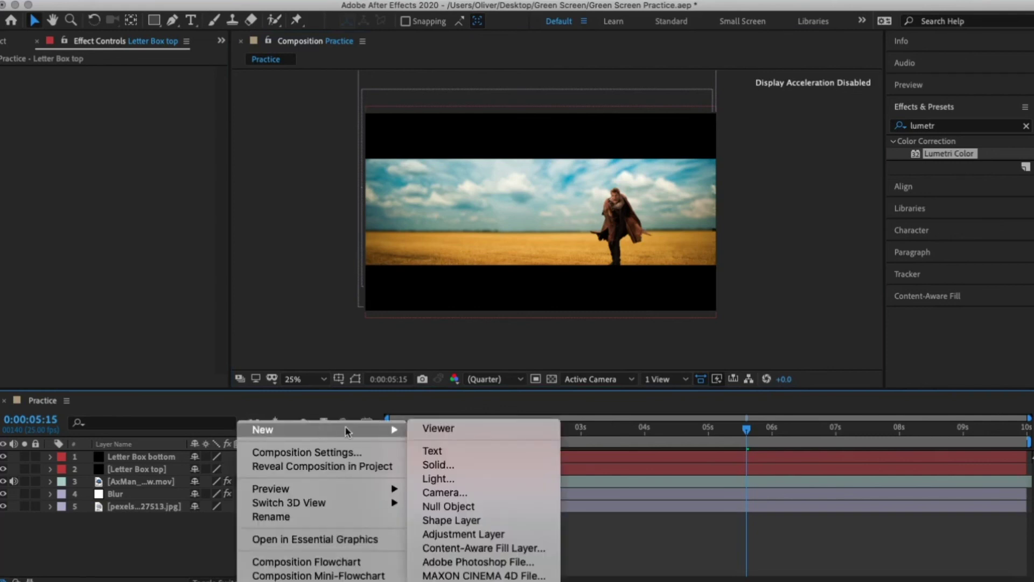
left_click(451, 534)
left_click_drag(139, 456, 120, 487)
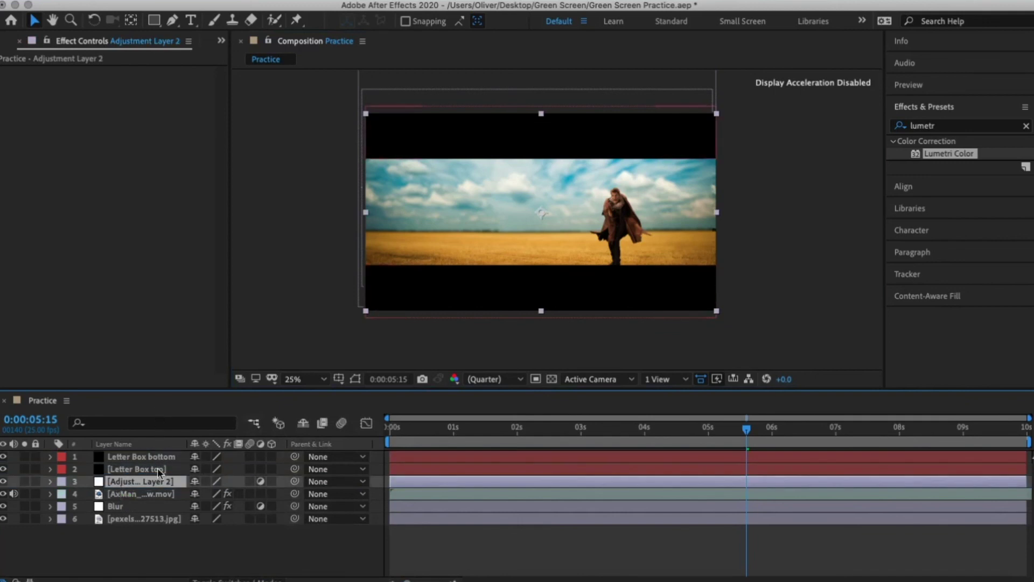
- Apply Lumetri Color to the new adjustment layer and rename the layer Overall all CC
left_click(951, 155)
left_click_drag(951, 156, 152, 485)
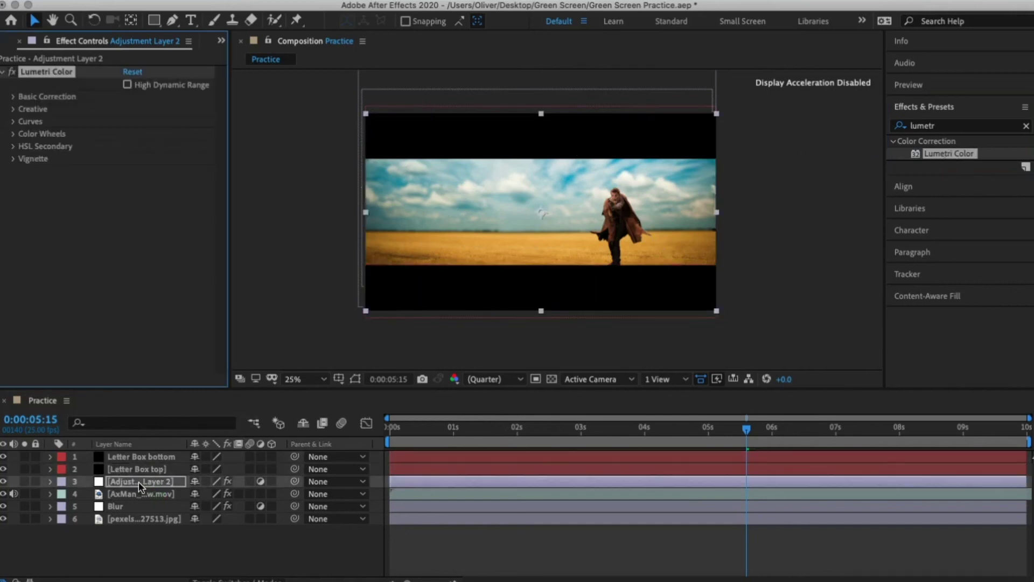
left_click(139, 486)
key("Return")
type("Overall all CC")
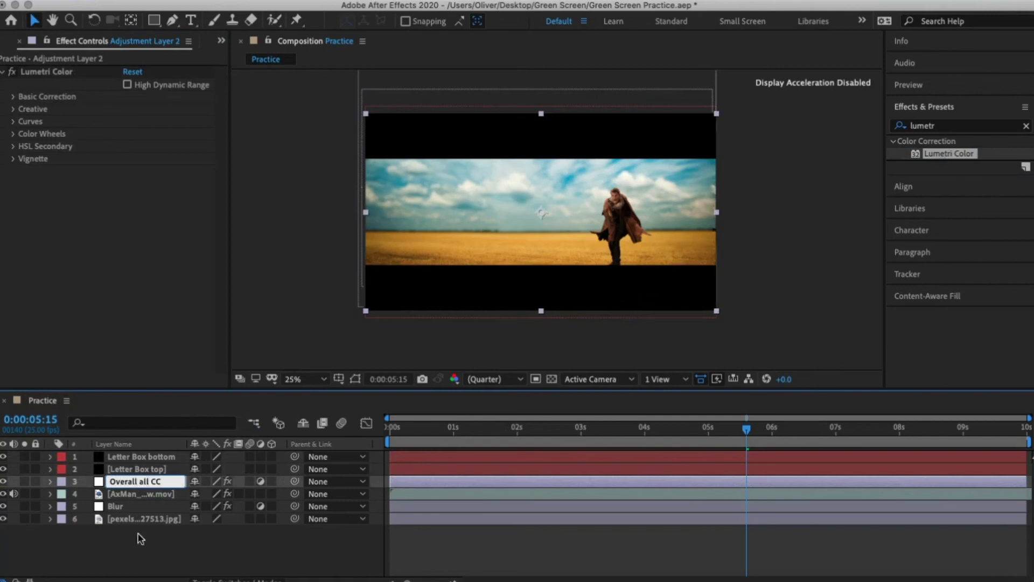
left_click(133, 548)
- In the Overall all CC layer's Lumetri Basic Correction, set Saturation to 75, Temperature to 24 and Shadows to 21, and collapse the effect
left_click(151, 471)
left_click(150, 483)
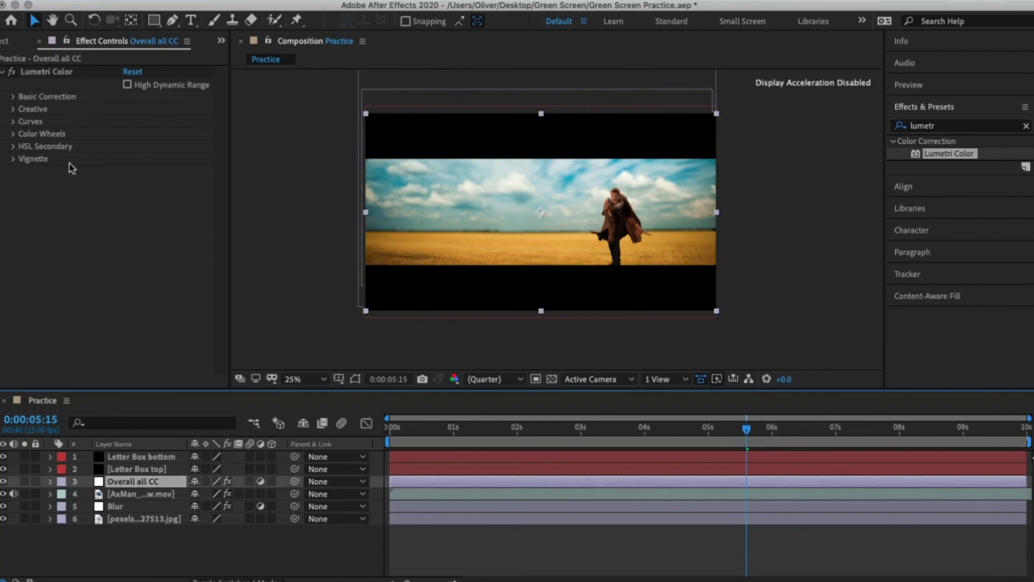
left_click(12, 98)
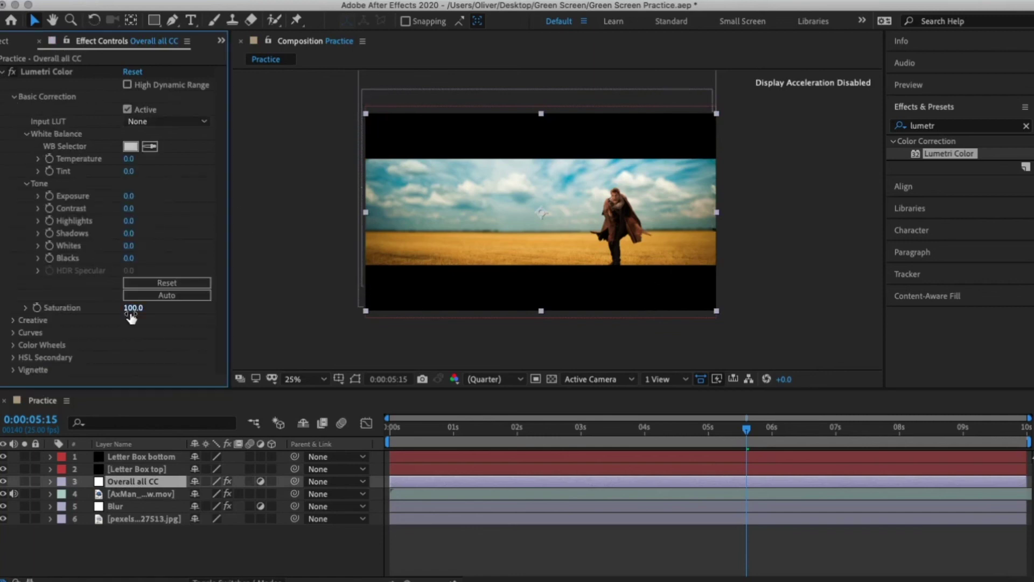
left_click_drag(133, 309, 115, 311)
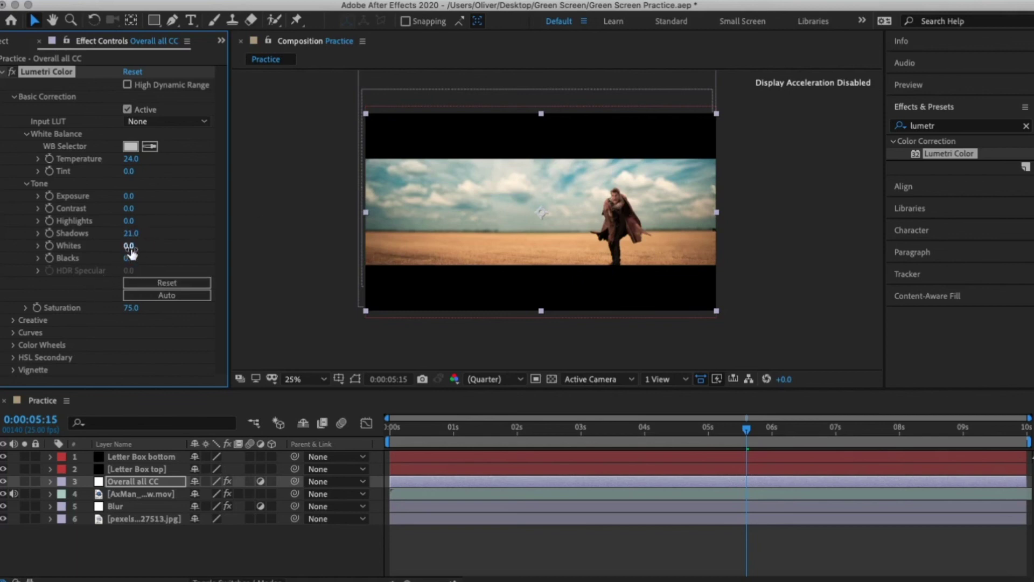
left_click(4, 72)
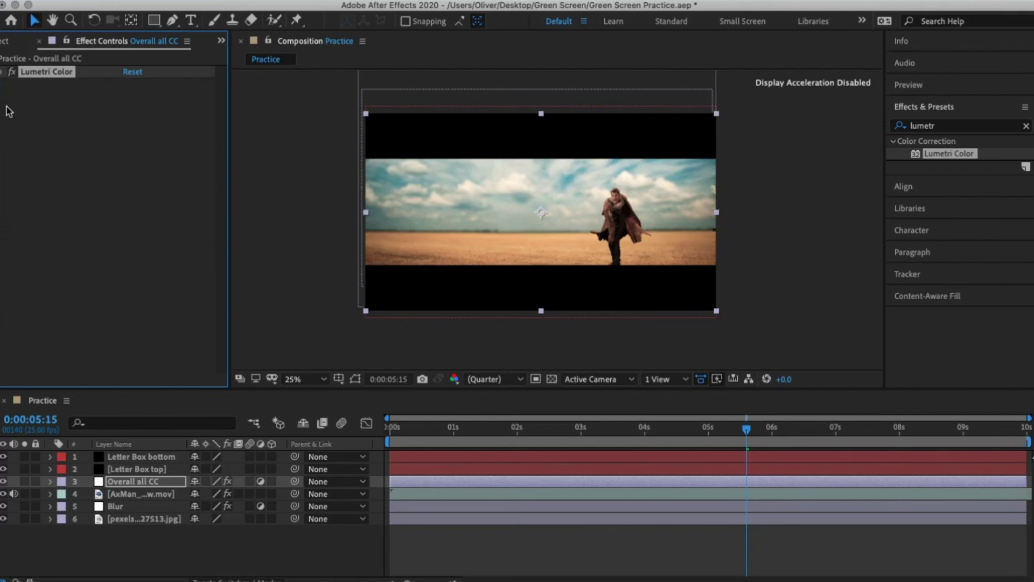
- Add another adjustment layer above Overall all CC and name it Film Faded Look
right_click(145, 545)
mouse_move(235, 433)
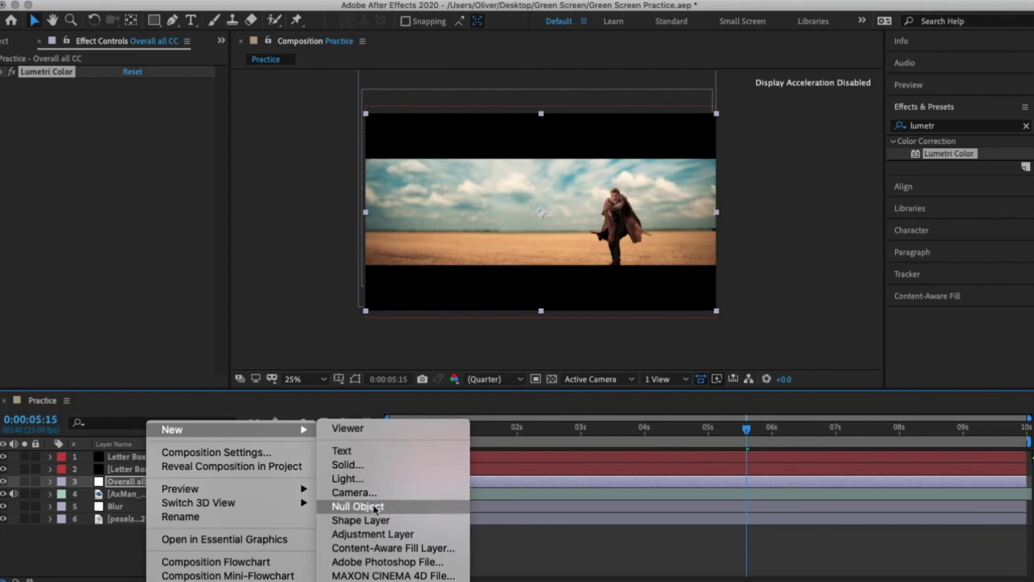
left_click(377, 534)
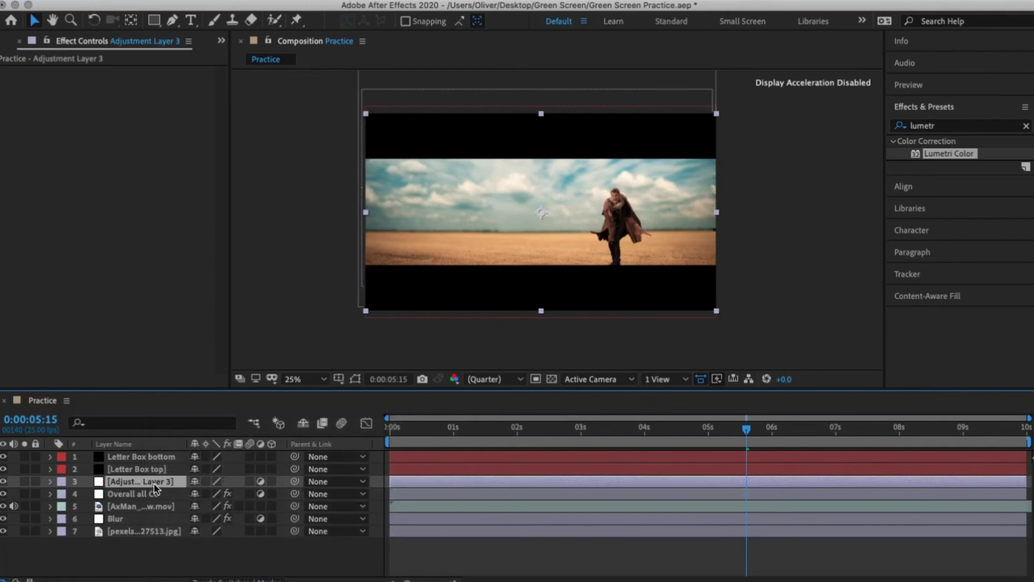
key("Return")
type("Film Faded Look")
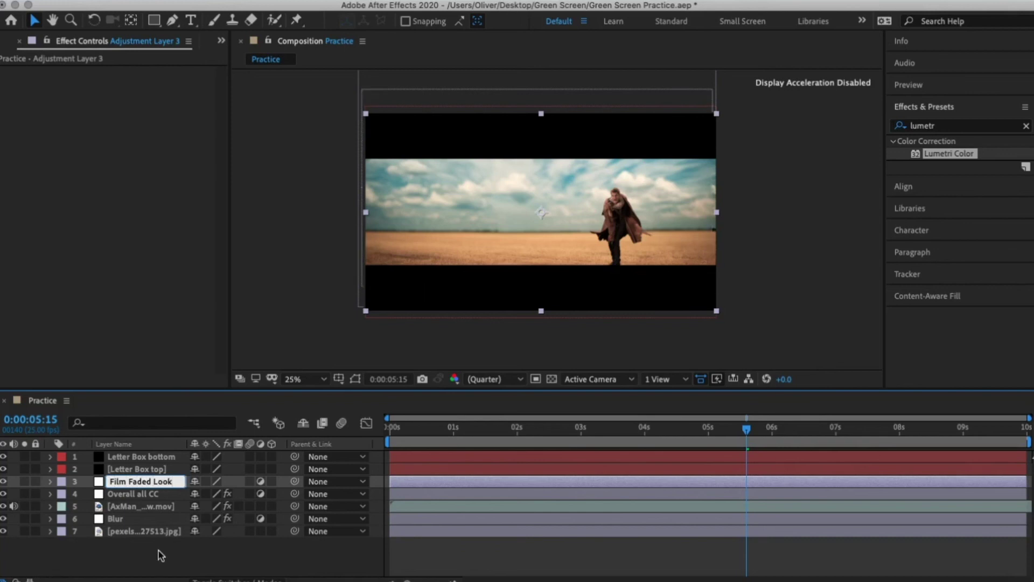
left_click(160, 555)
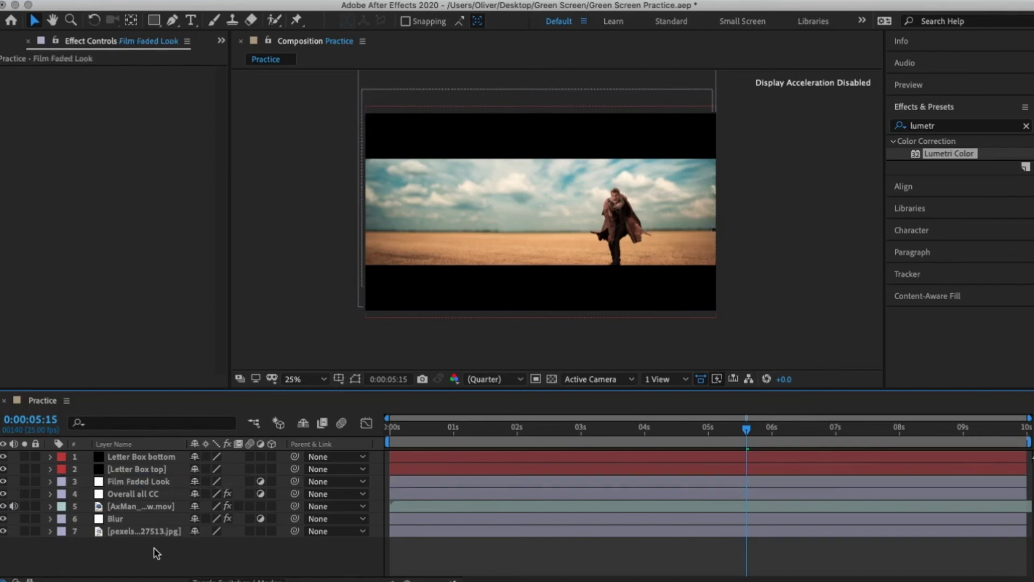
- Apply Curves to the Film Faded Look layer and shape its RGB curve with a raised black point and a second point pulling down the shadows
left_click(133, 480)
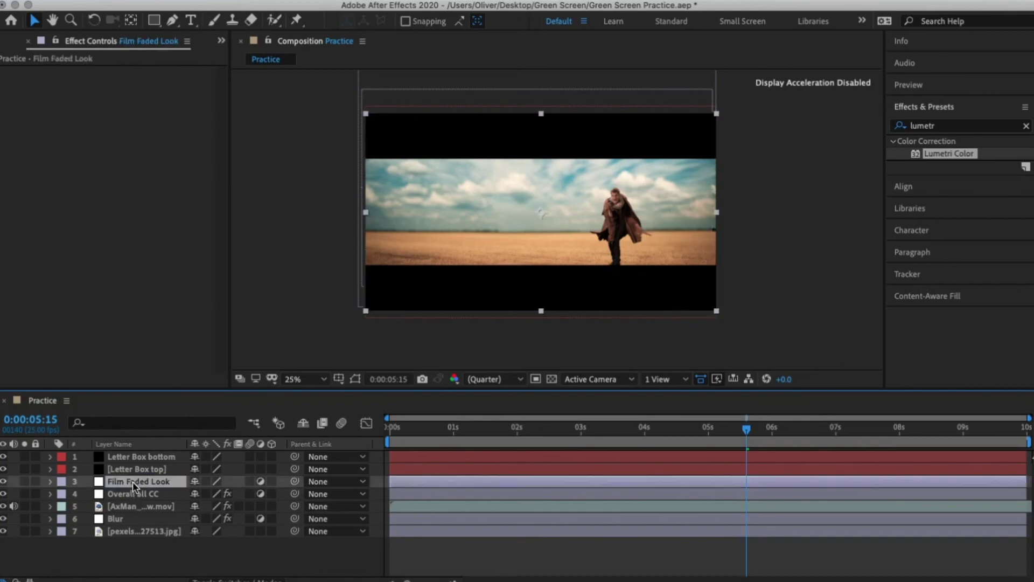
left_click(947, 127)
type("curves")
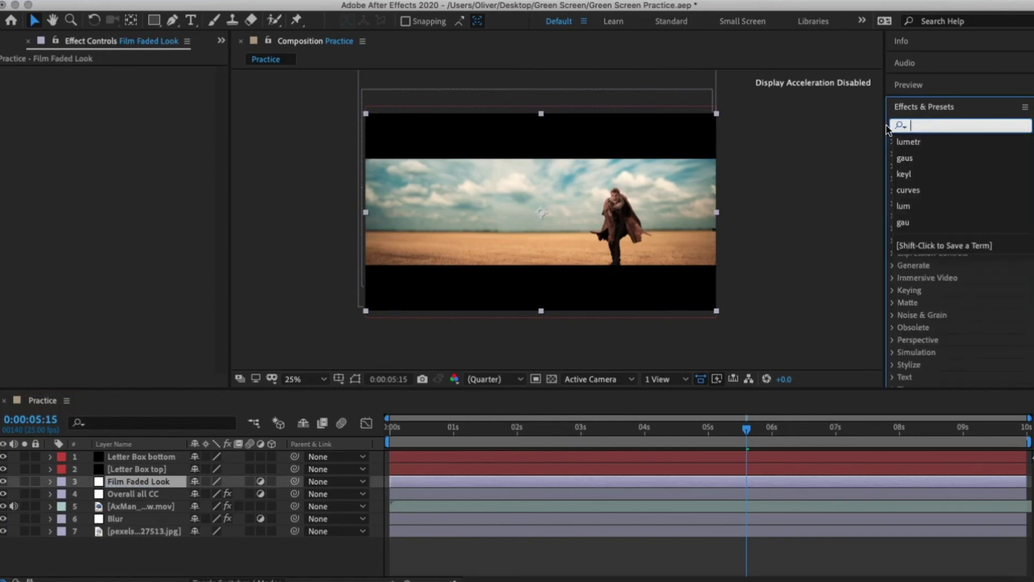
left_click_drag(950, 191, 147, 478)
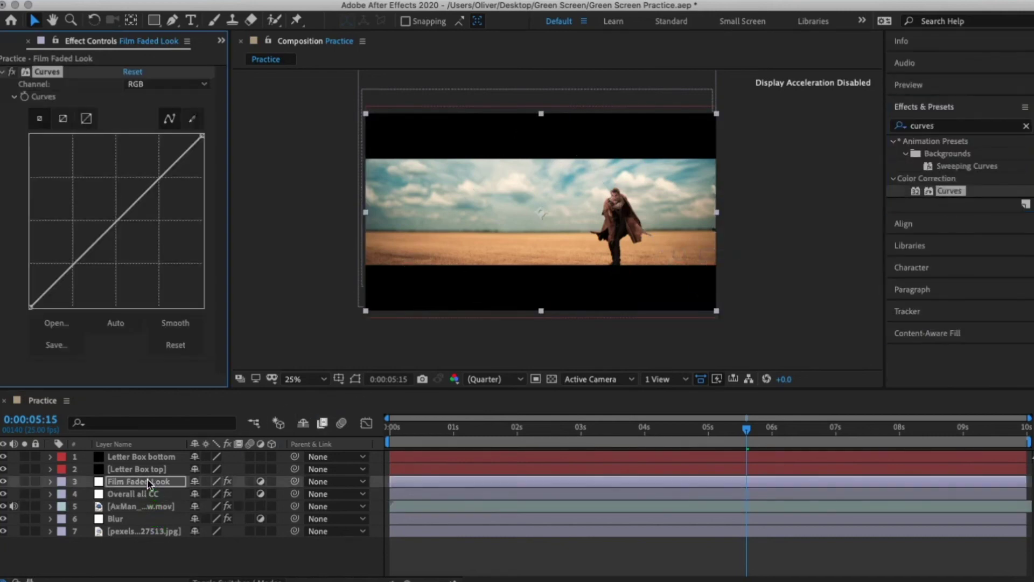
left_click_drag(30, 309, 30, 300)
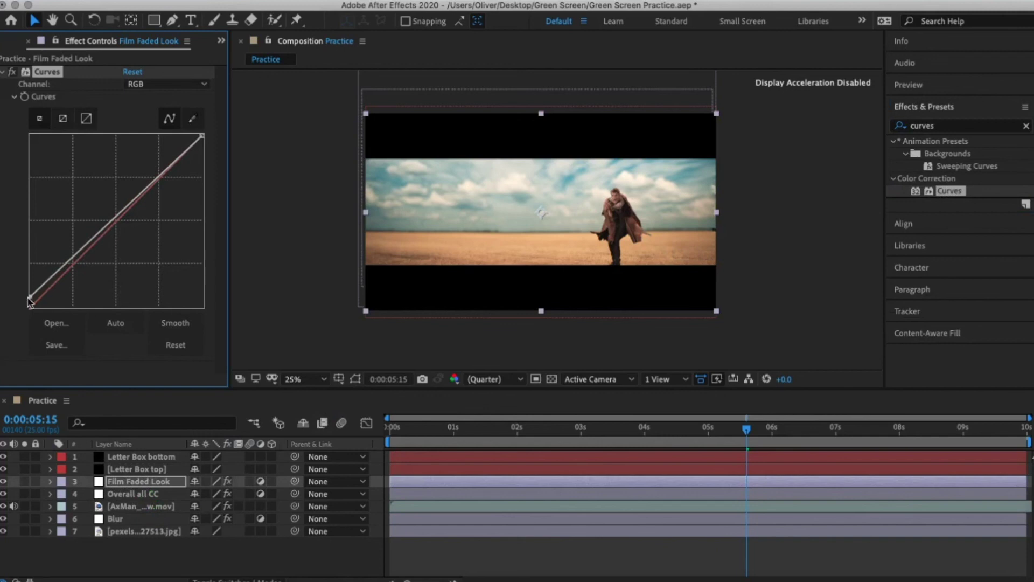
left_click_drag(30, 296, 48, 290)
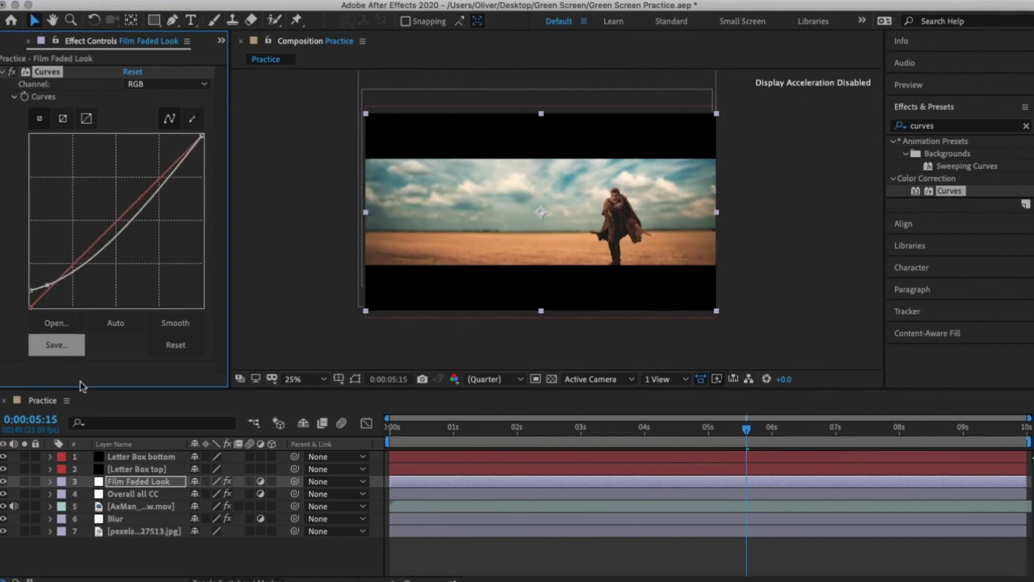
- Examine the man and field at close range, comparing the picture with the Film Faded Look layer hidden and shown
key("period")
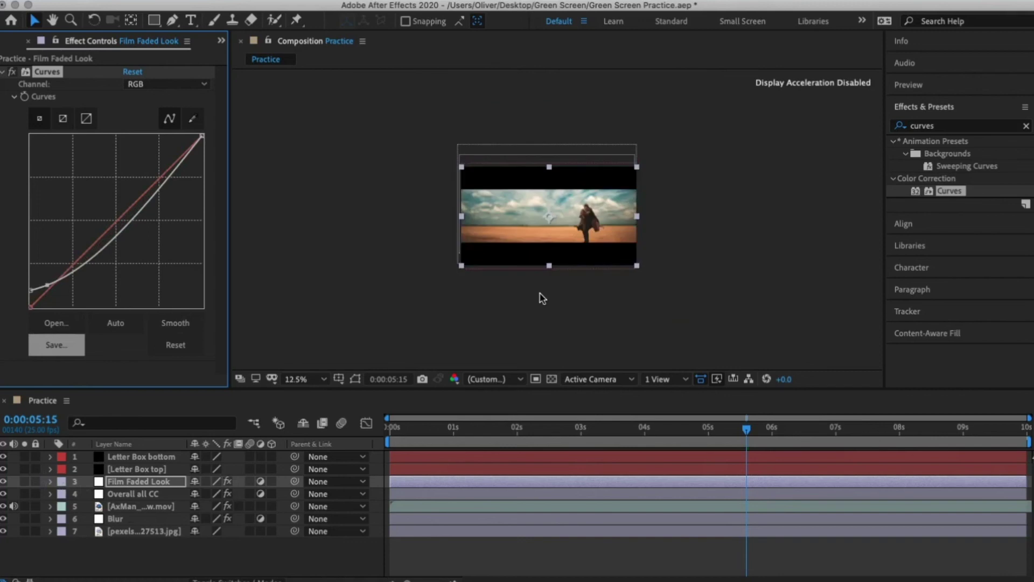
key("period")
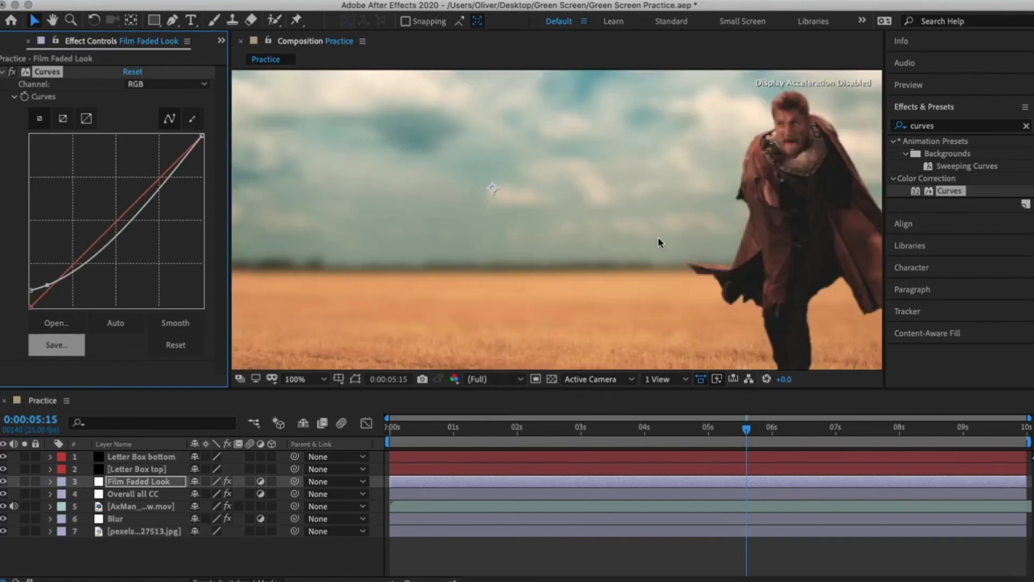
left_click(4, 487)
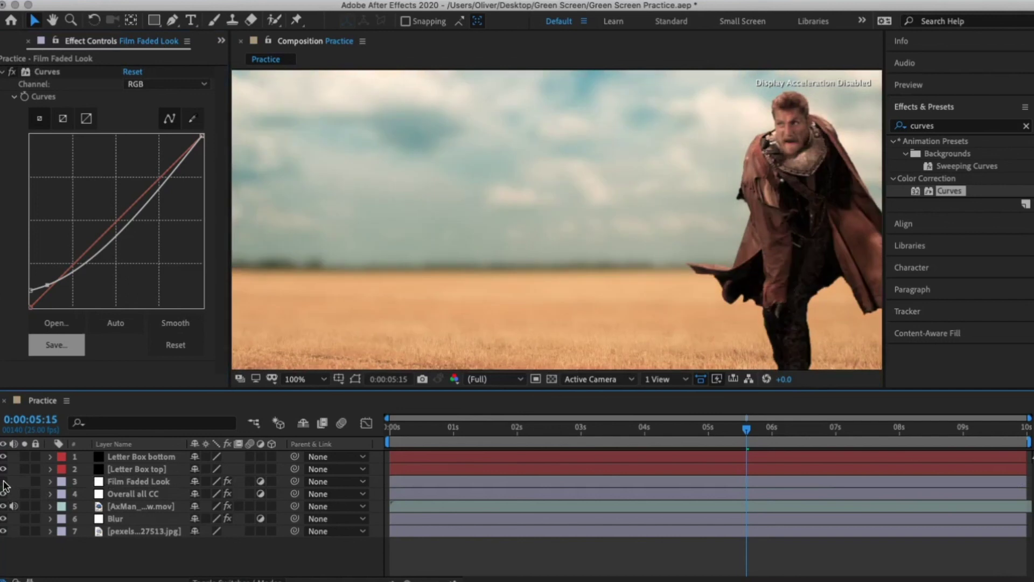
left_click(3, 483)
left_click(3, 482)
left_click(3, 482)
scroll(438, 248, "up", 1)
scroll(438, 248, "down", 3)
scroll(437, 249, "down", 1)
scroll(437, 249, "up", 1)
scroll(437, 248, "down", 1)
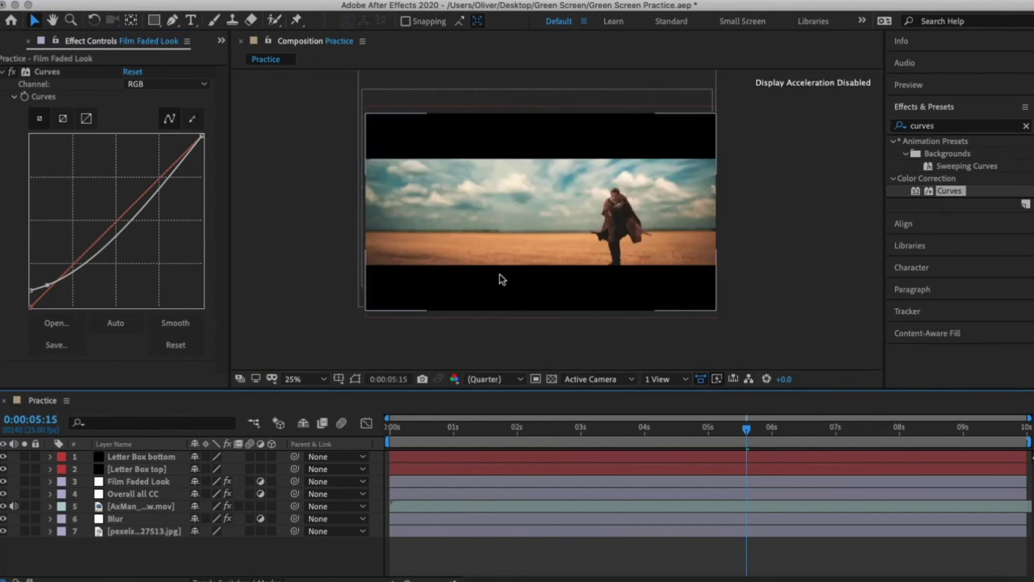
- Scrub through the composition to check the graded composite, stopping at 0:00:05:10
left_click_drag(451, 426, 734, 415)
left_click(618, 226)
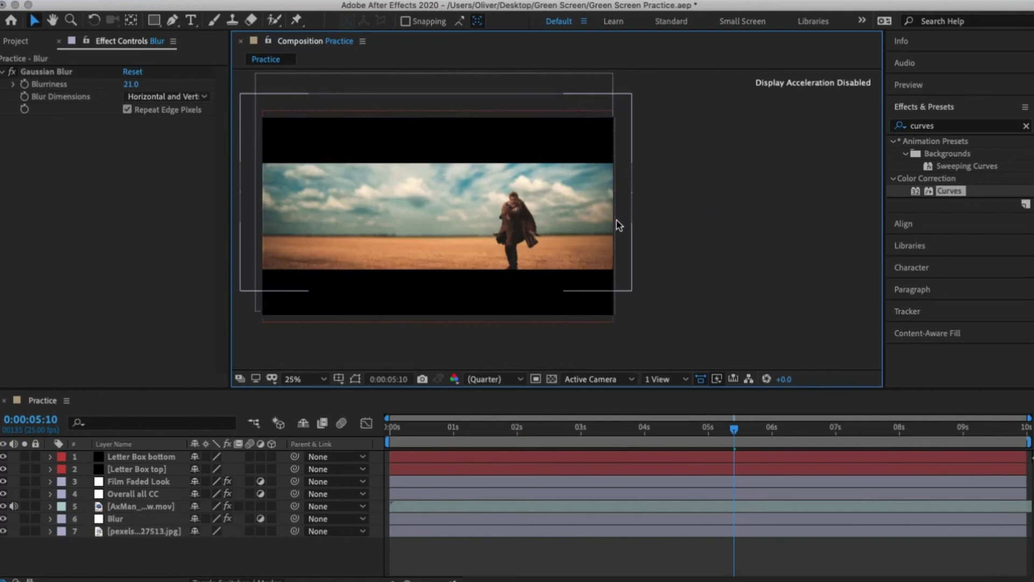